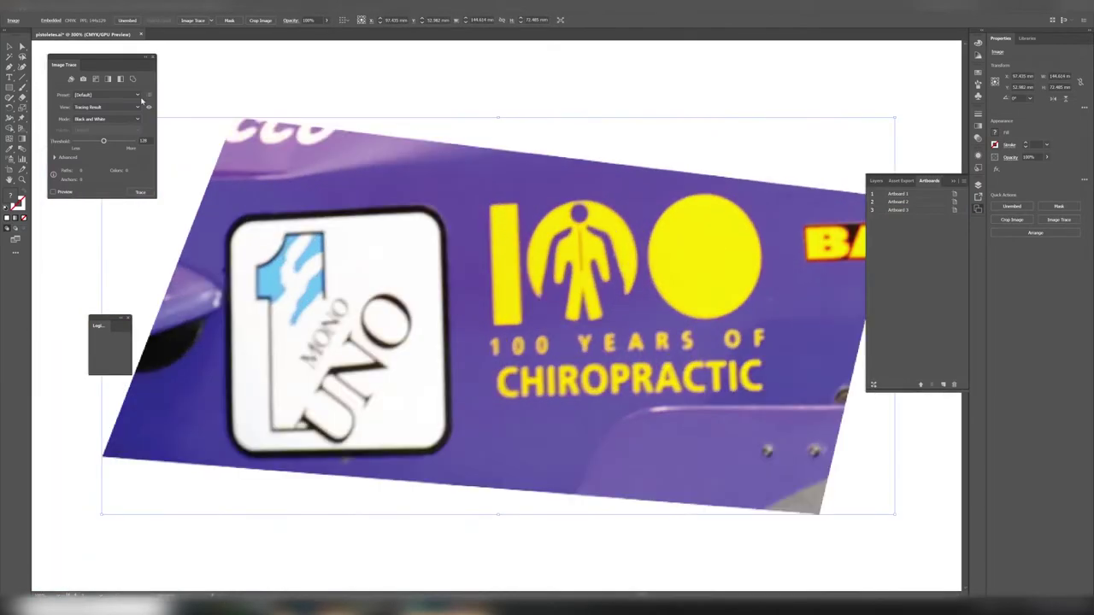
Squash the car photo vertically and outline the Mono Uno logo panel with a no-fill, 3 pt black rounded rectangle.
{"action": "left_click_drag", "start_coordinate": [498, 515], "coordinate": [498, 489]}
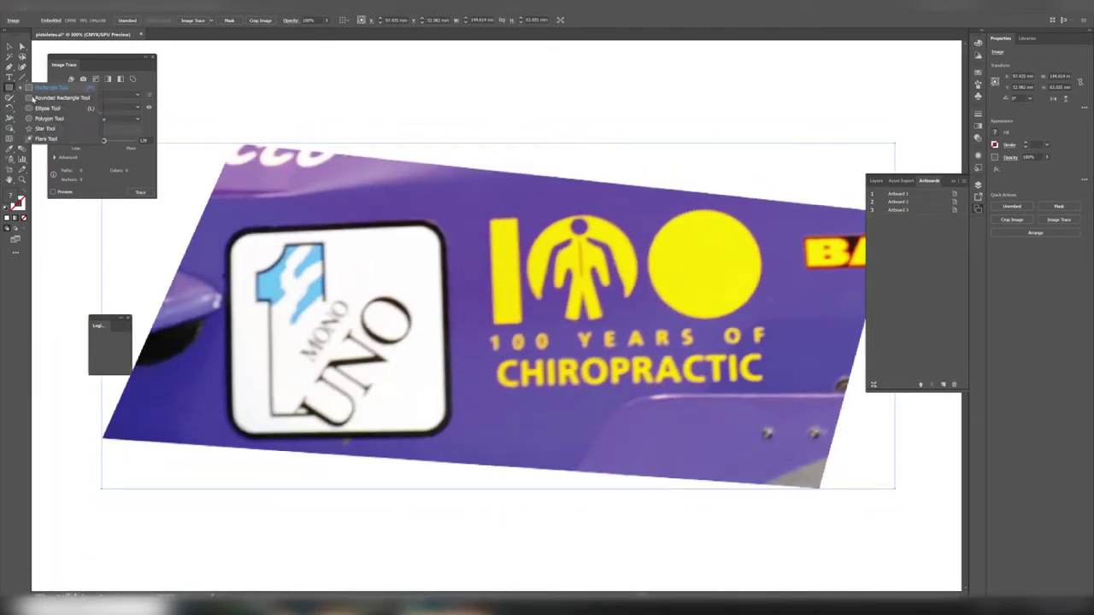
{"action": "left_click", "coordinate": [62, 98]}
{"action": "left_click_drag", "start_coordinate": [226, 231], "coordinate": [395, 399]}
{"action": "left_click_drag", "start_coordinate": [227, 227], "coordinate": [451, 438]}
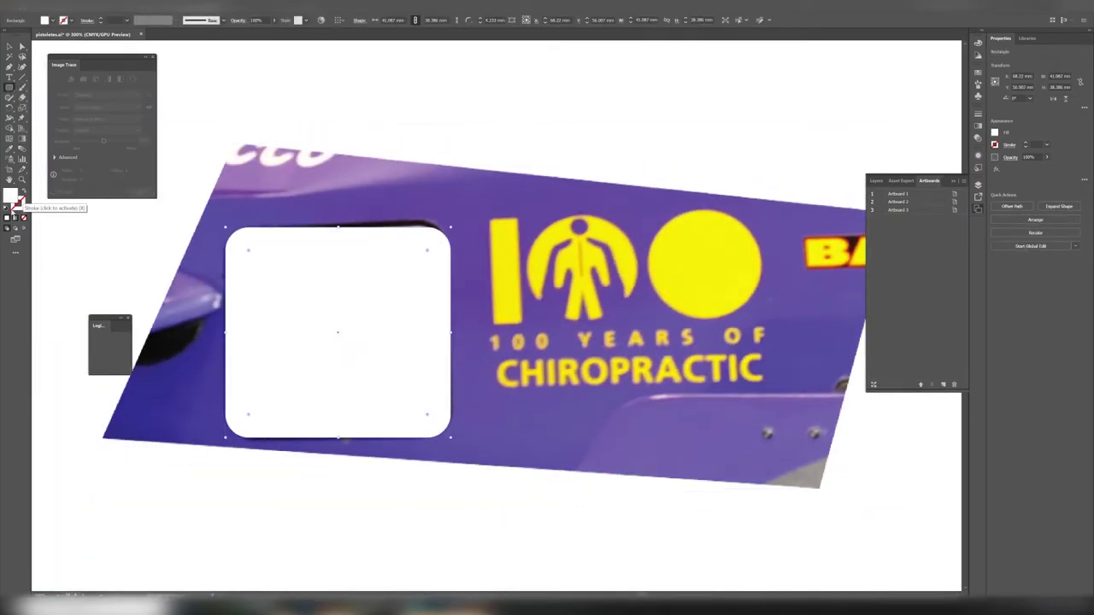
{"action": "left_click", "coordinate": [126, 20]}
{"action": "left_click", "coordinate": [136, 78]}
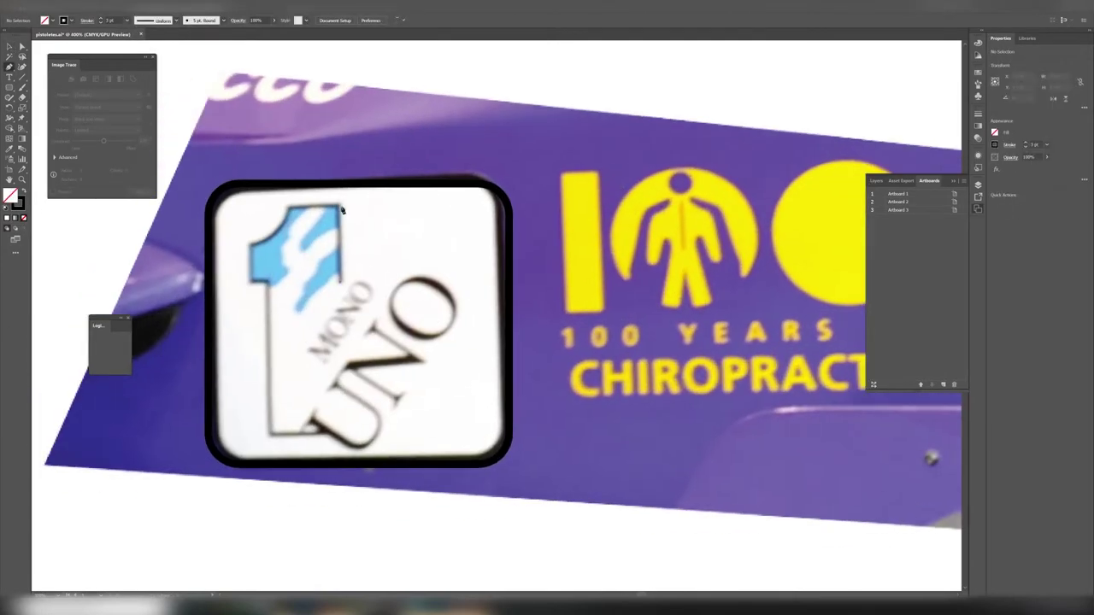
Start tracing the numeral 1 with the Pen tool along its right edge and top.
{"action": "left_click", "coordinate": [341, 282]}
{"action": "left_click", "coordinate": [342, 206]}
{"action": "left_click", "coordinate": [289, 206]}
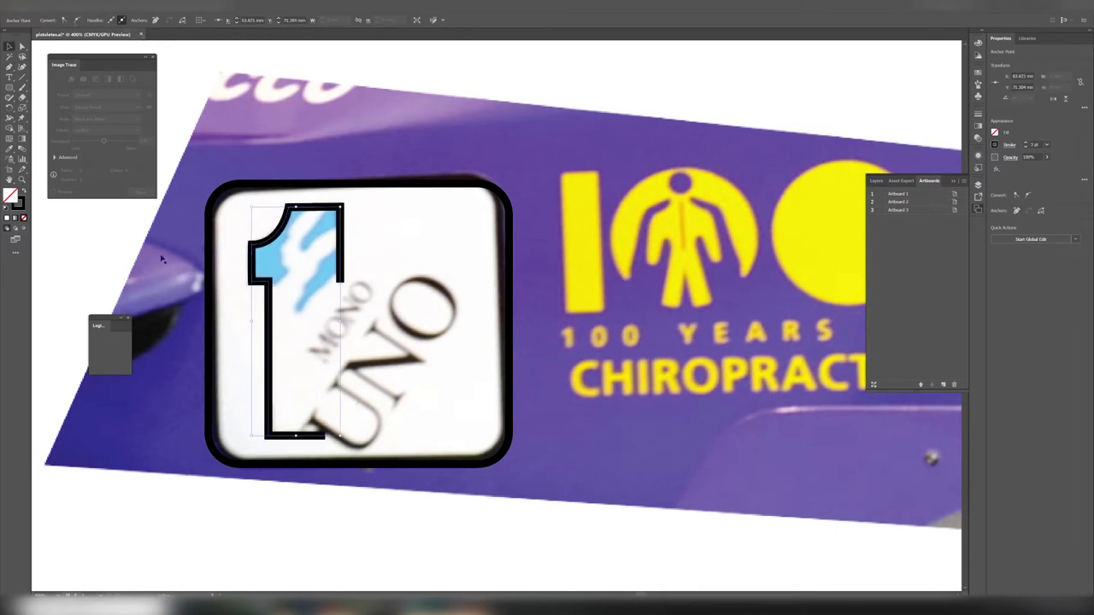
Lock the car photo in the Layers panel and open the stroke settings for the 1 outline.
{"action": "left_click", "coordinate": [353, 257]}
{"action": "left_click", "coordinate": [876, 181]}
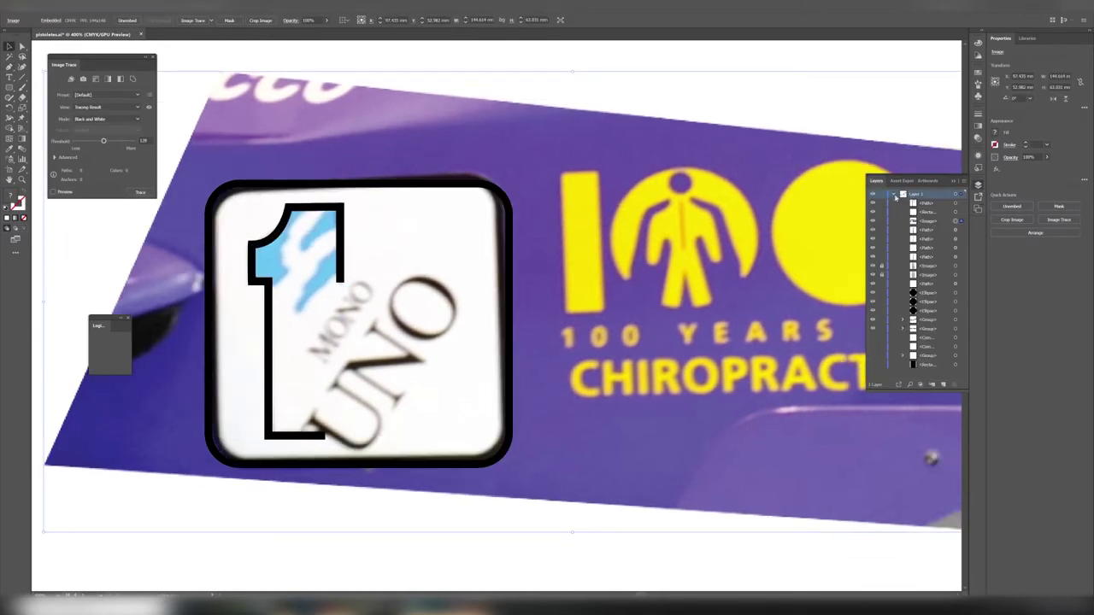
{"action": "left_click", "coordinate": [881, 220]}
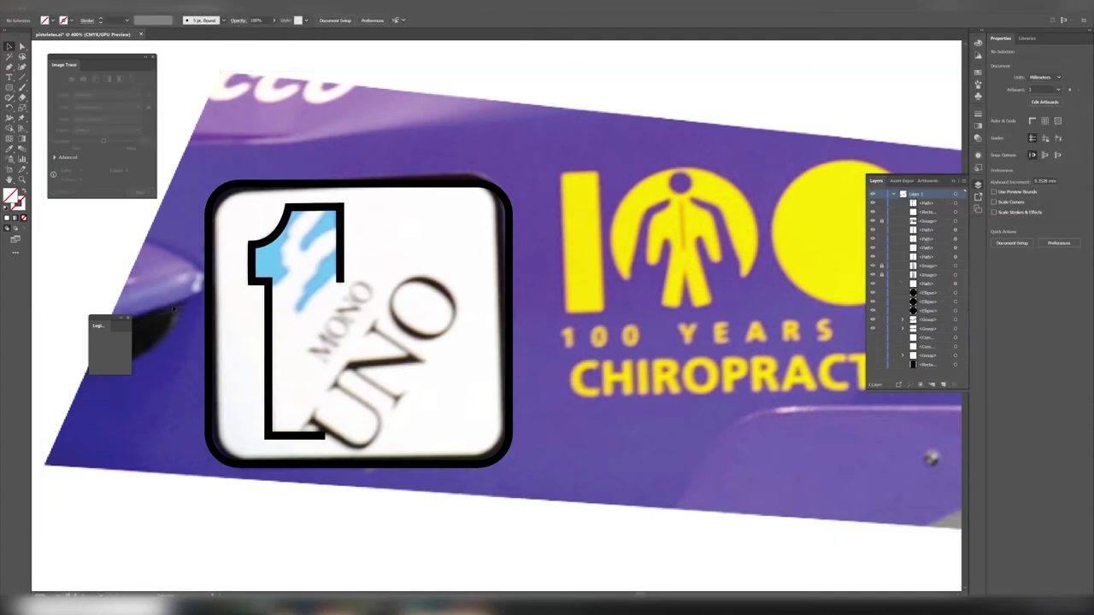
{"action": "left_click", "coordinate": [253, 257]}
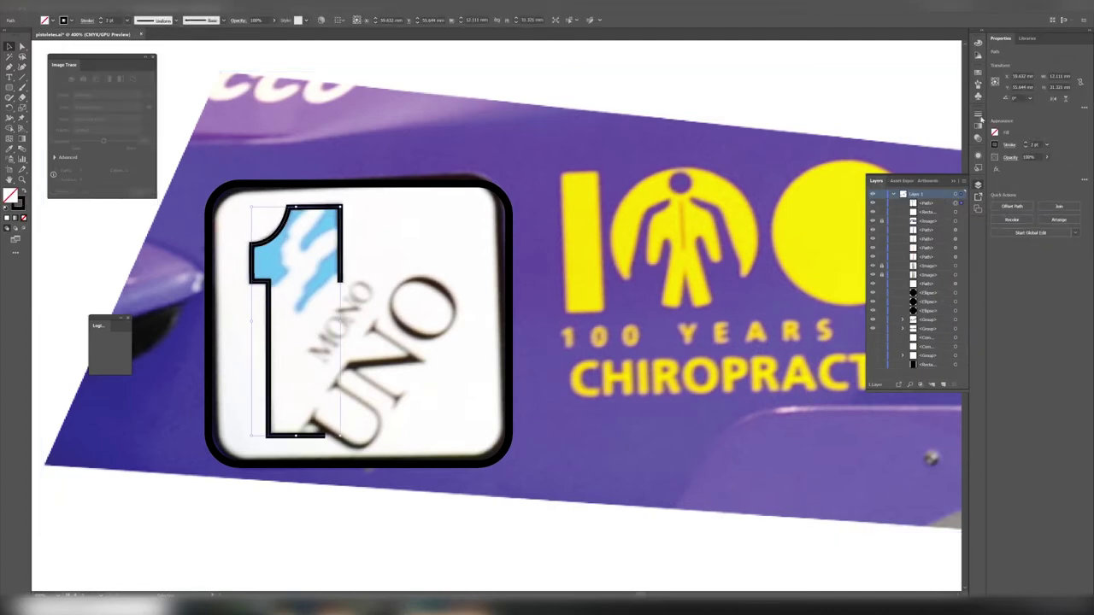
{"action": "left_click", "coordinate": [980, 115]}
Zoom in and finish the 1's pen path, undoing a misplaced curved segment.
{"action": "key", "text": "ctrl+shift+a"}
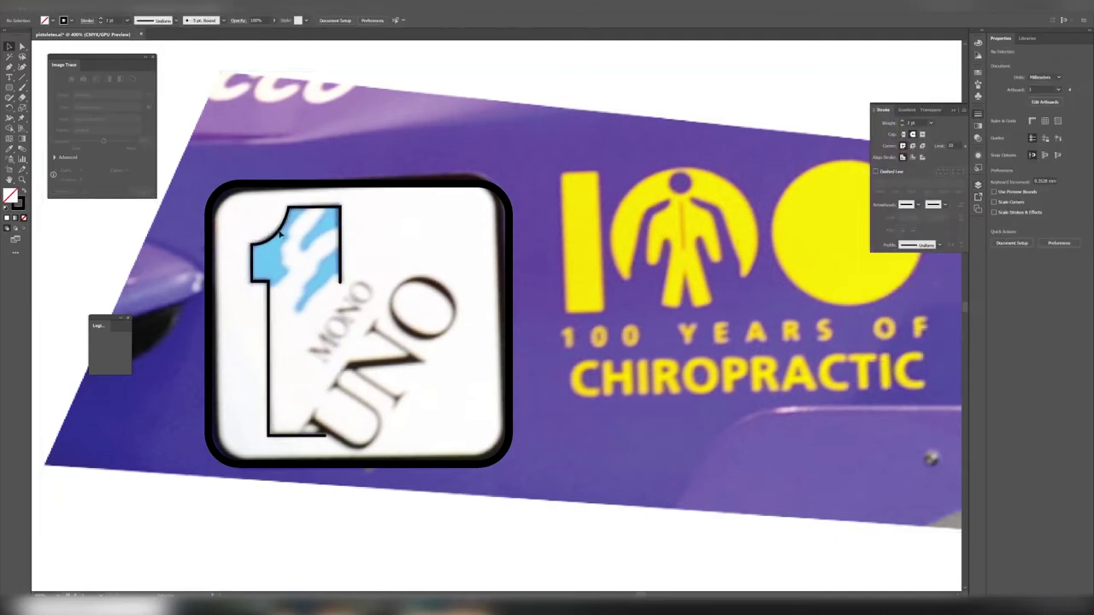
{"action": "key", "text": "ctrl+plus"}
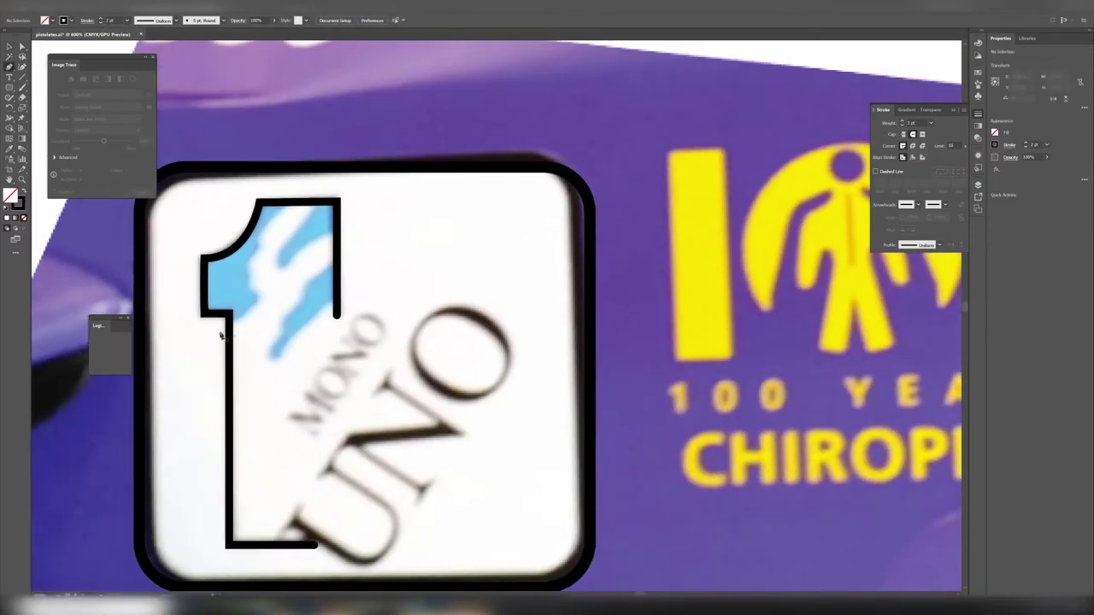
{"action": "mouse_move", "coordinate": [259, 298]}
{"action": "left_mouse_down"}
{"action": "mouse_move", "coordinate": [249, 262]}
{"action": "mouse_move", "coordinate": [286, 270]}
{"action": "left_mouse_up"}
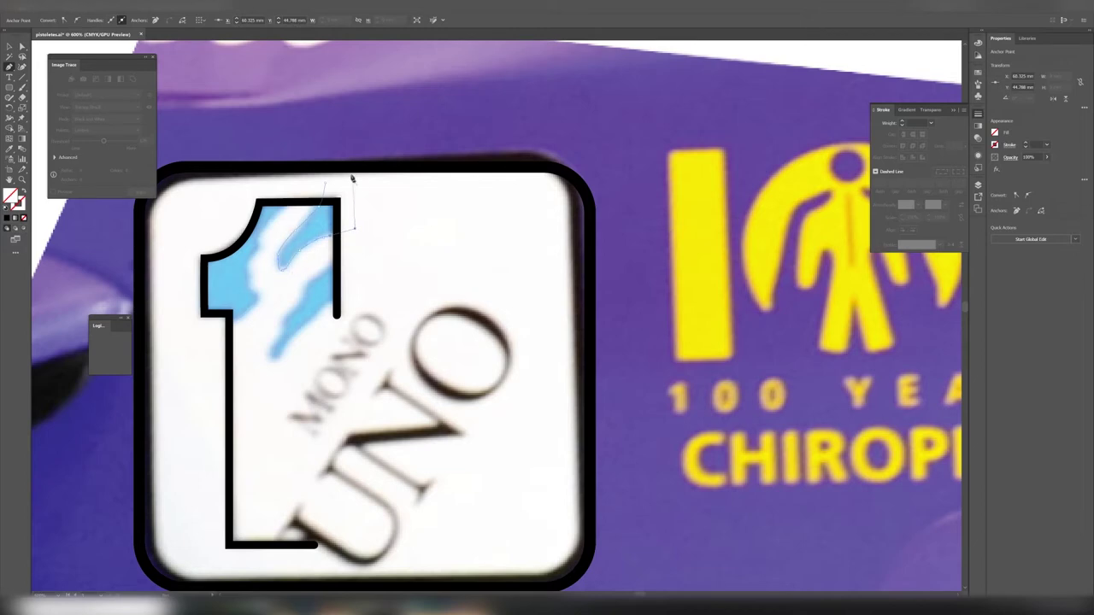
{"action": "key", "text": "ctrl+z"}
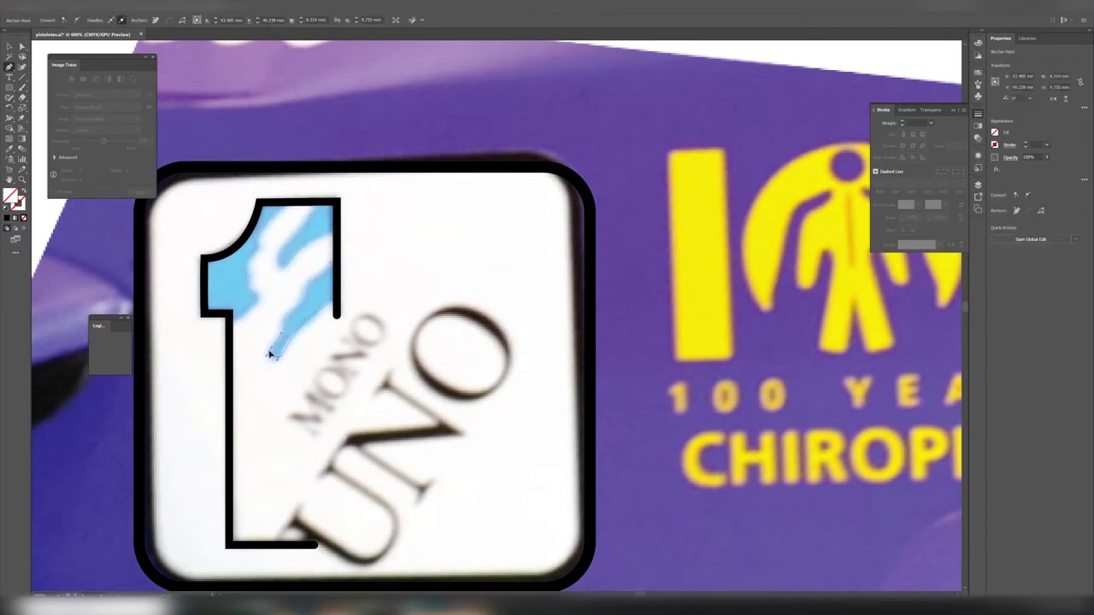
{"action": "key", "text": "v"}
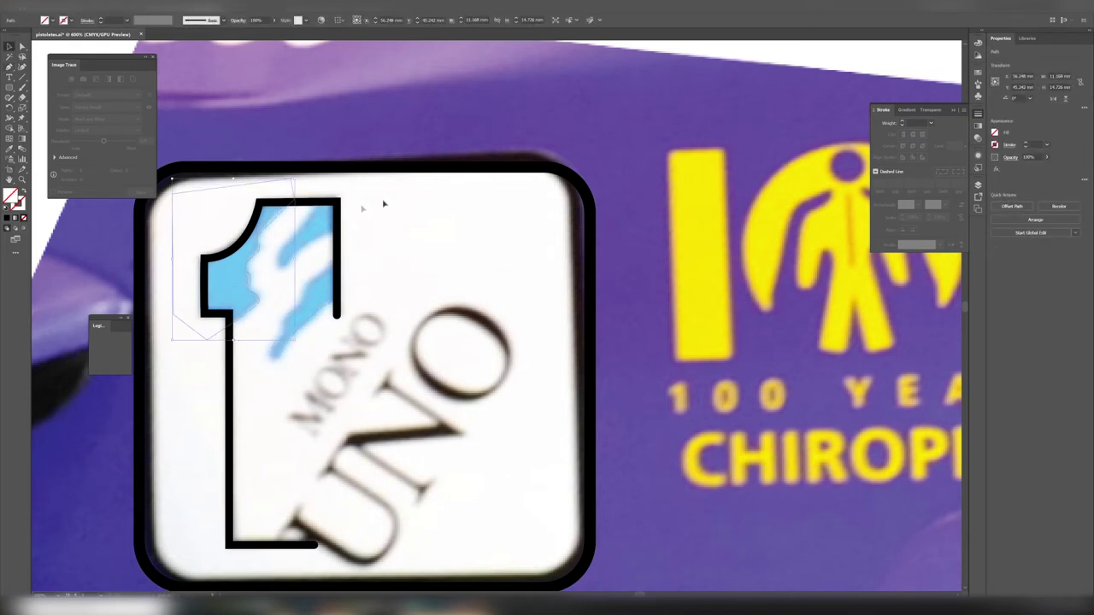
Select the 1 outline from the Layers list and isolate it for editing.
{"action": "left_click", "coordinate": [386, 382]}
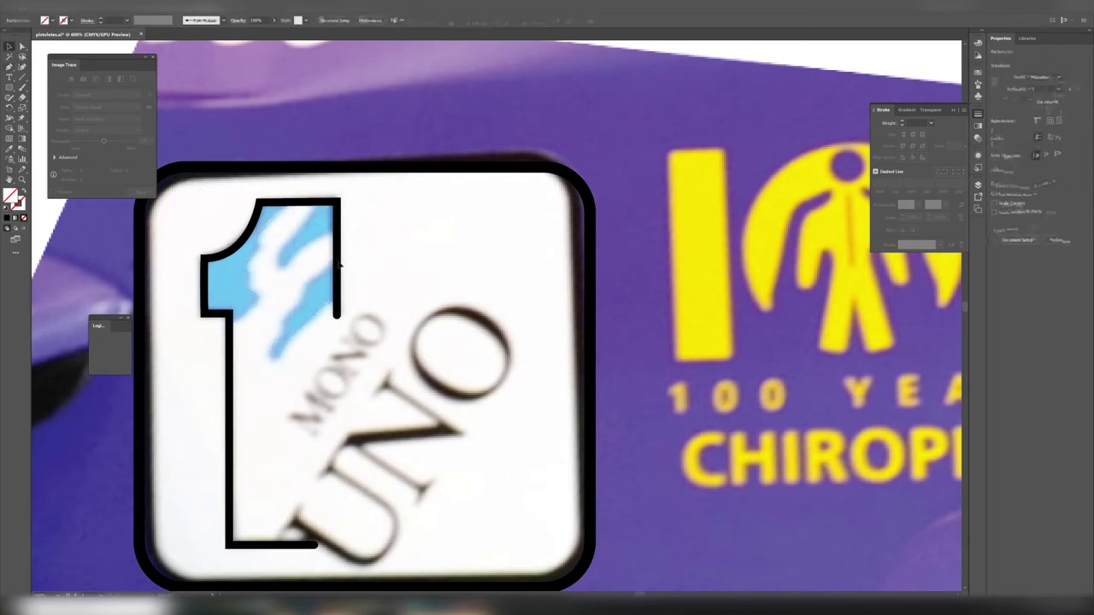
{"action": "left_click", "coordinate": [978, 184]}
{"action": "left_click", "coordinate": [950, 230]}
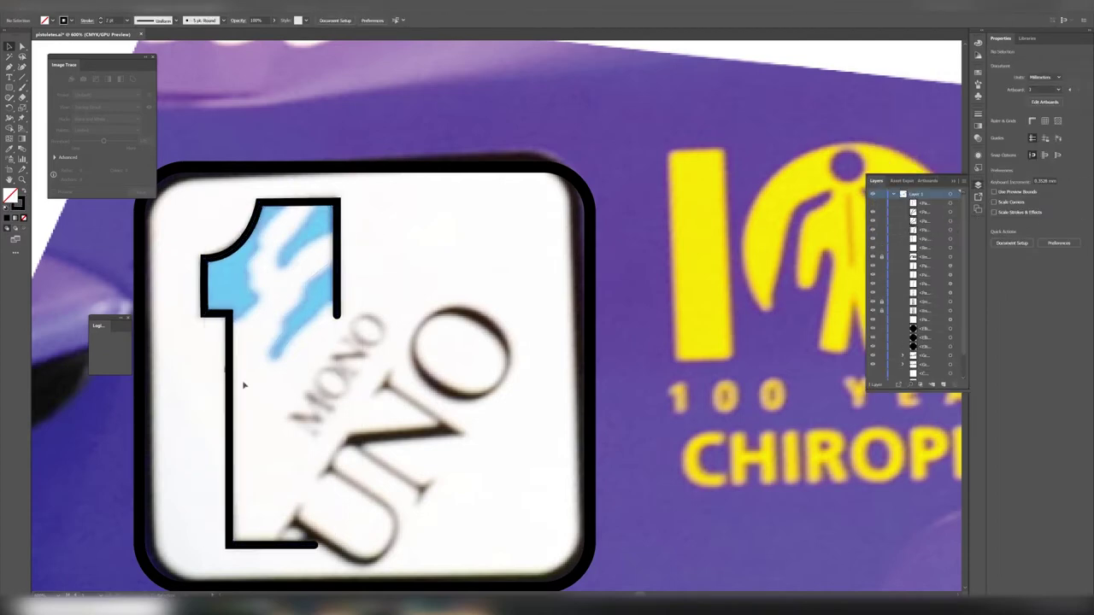
{"action": "left_click", "coordinate": [9, 46]}
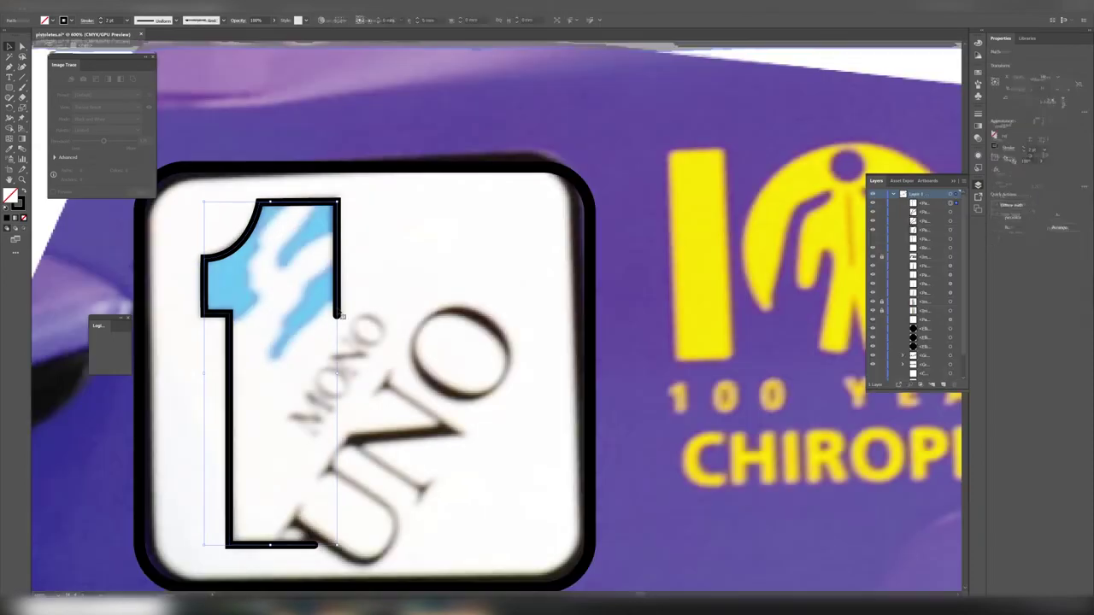
{"action": "double_click", "coordinate": [327, 518]}
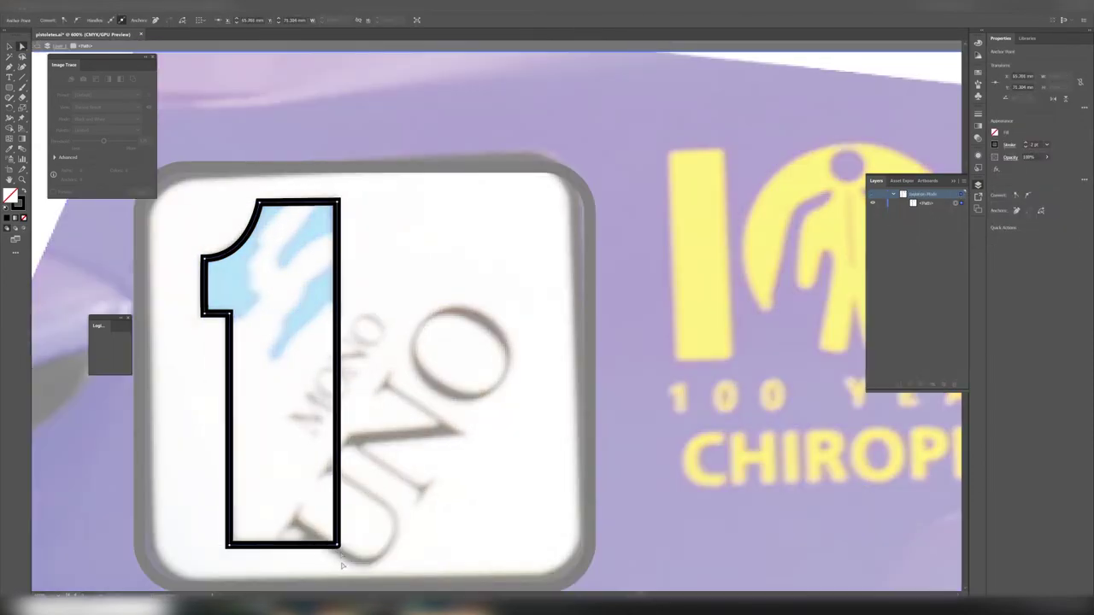
Average the two bottom-right corner anchors of the 1 outline, then exit Isolation Mode.
{"action": "scroll", "coordinate": [341, 564], "scroll_direction": "up", "scroll_amount": 3}
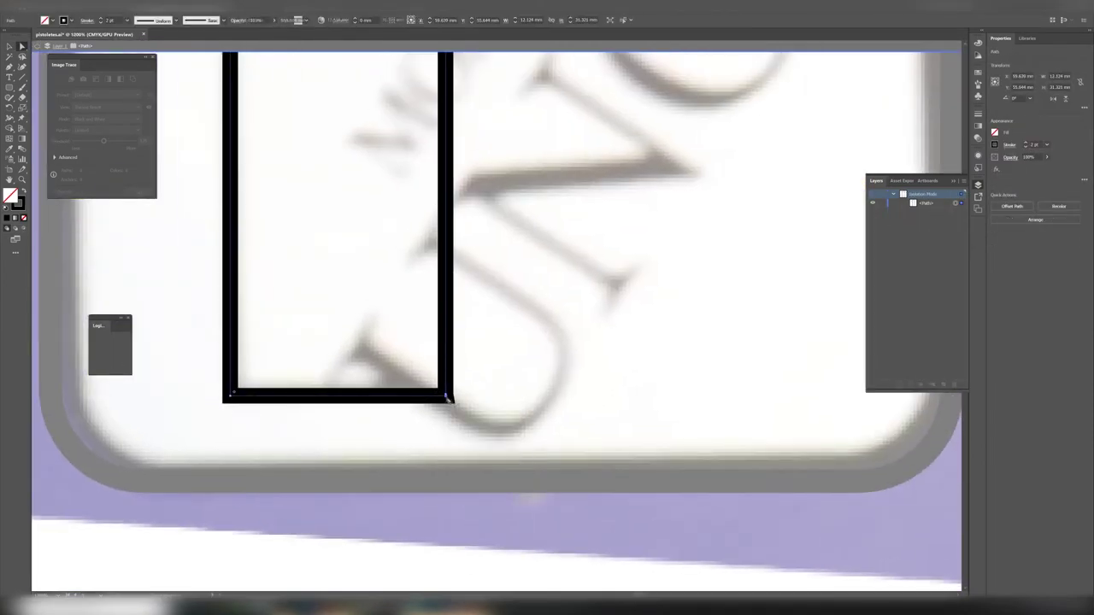
{"action": "key", "text": "a"}
{"action": "right_click", "coordinate": [420, 398]}
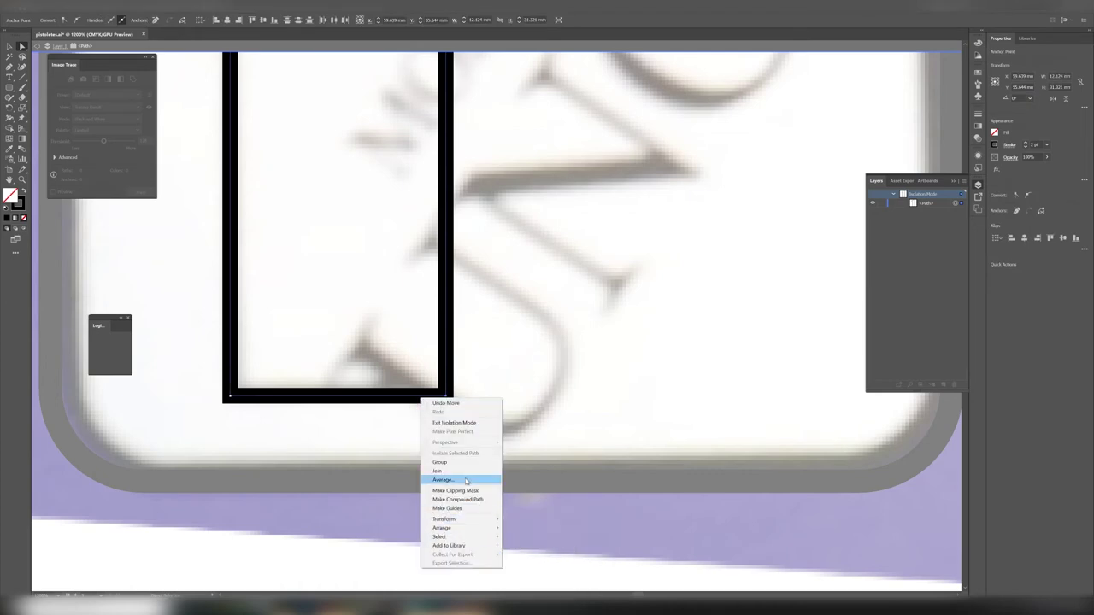
{"action": "left_click", "coordinate": [466, 481]}
{"action": "key", "text": "Return"}
{"action": "key", "text": "Return"}
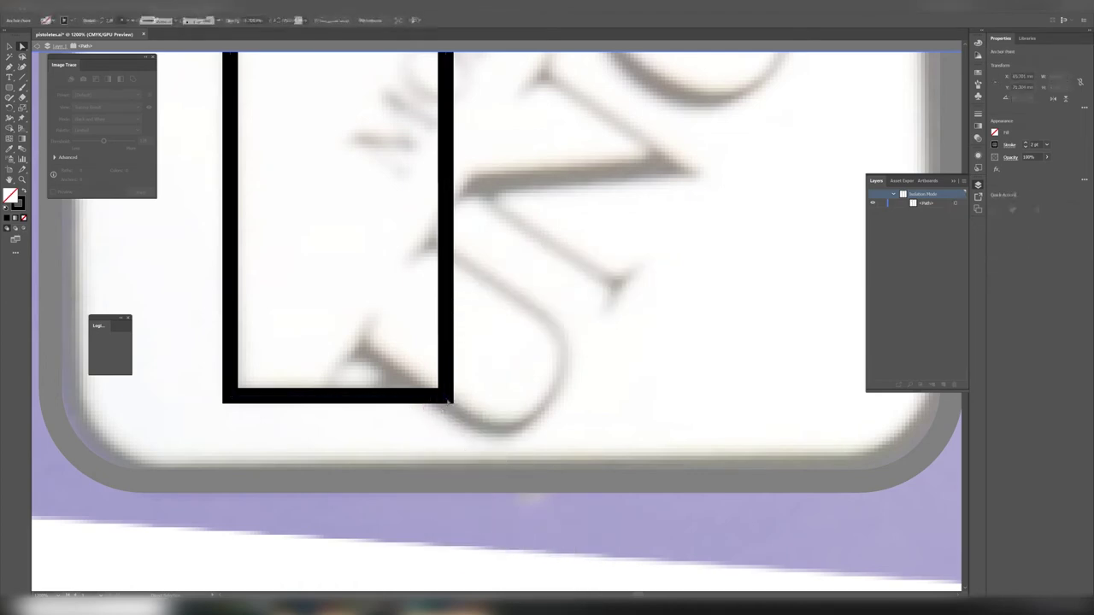
{"action": "scroll", "coordinate": [447, 392], "scroll_direction": "down", "scroll_amount": 3}
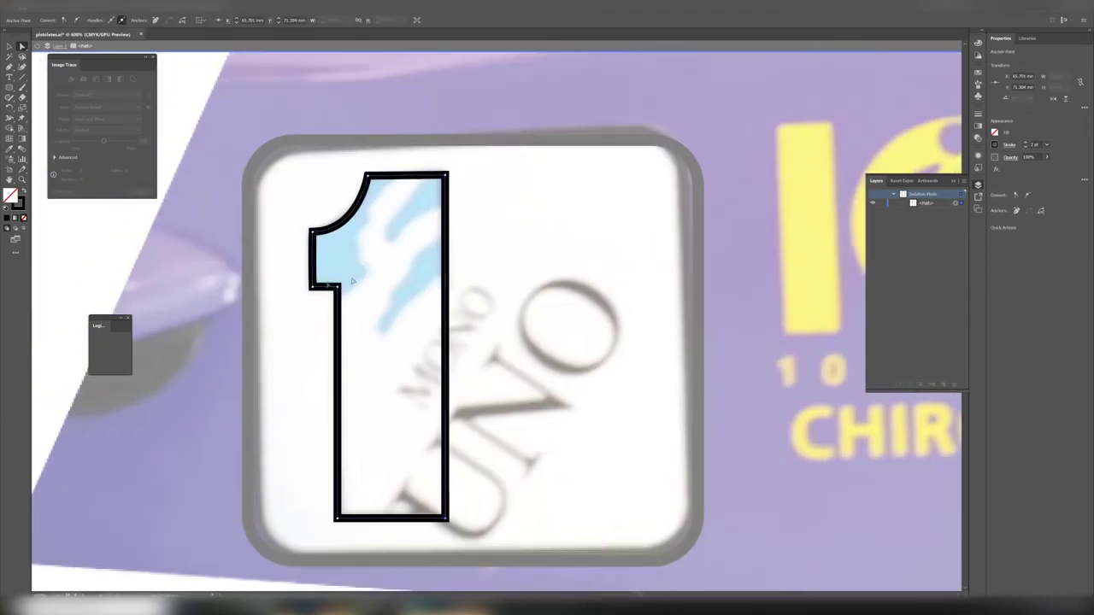
{"action": "key", "text": "v"}
{"action": "key", "text": "Escape"}
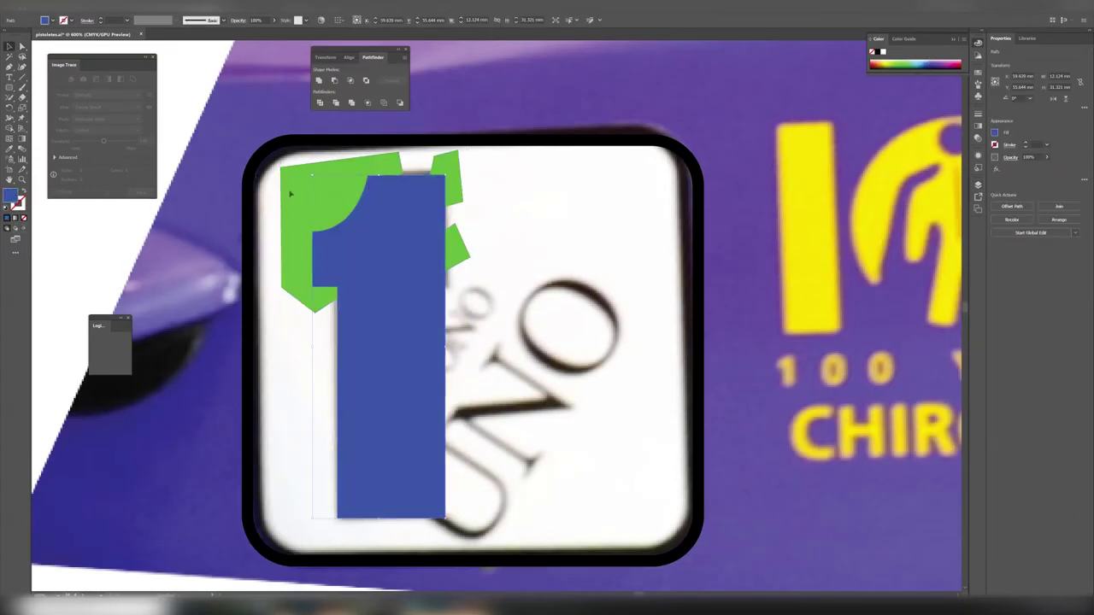
Select the 1 with the green shapes and cut them using its outline.
{"action": "left_click_drag", "start_coordinate": [290, 194], "coordinate": [334, 513]}
{"action": "left_click", "coordinate": [368, 102]}
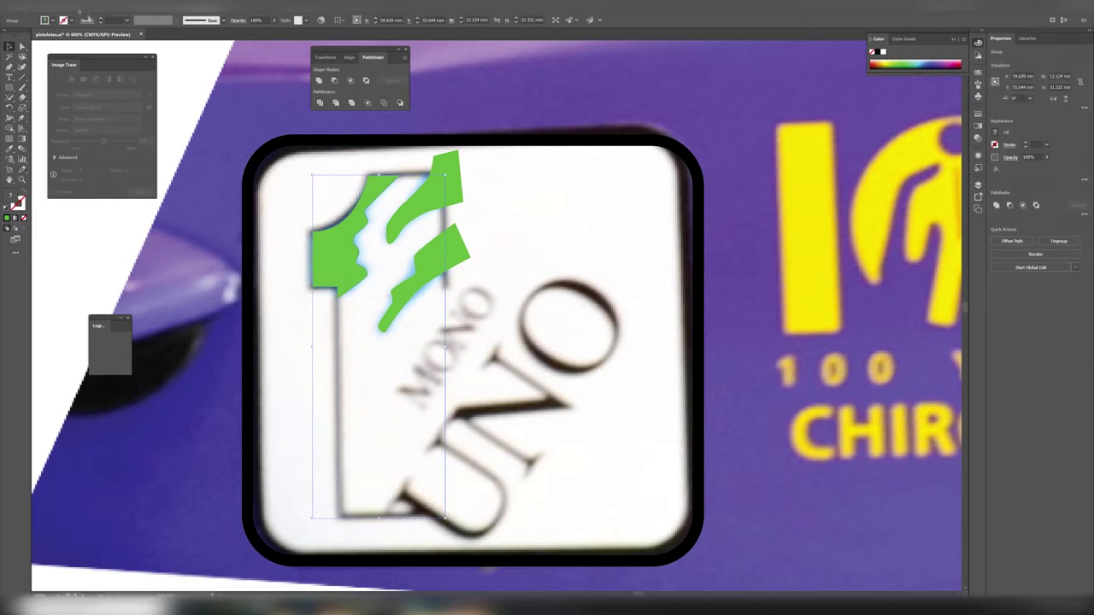
{"action": "right_click", "coordinate": [343, 237]}
{"action": "left_click", "coordinate": [84, 5]}
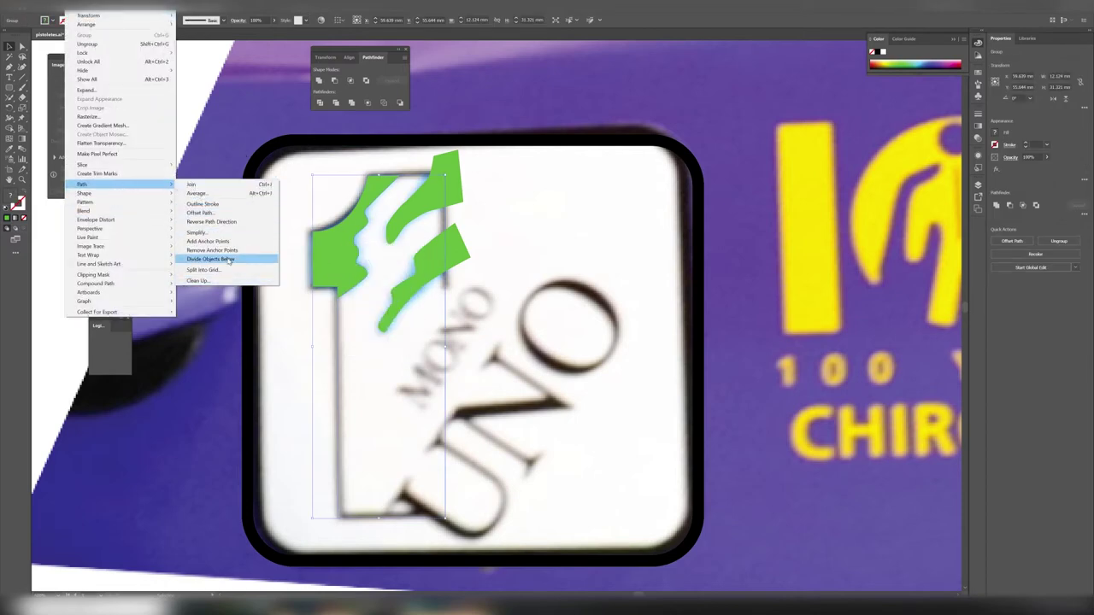
{"action": "left_click", "coordinate": [351, 238]}
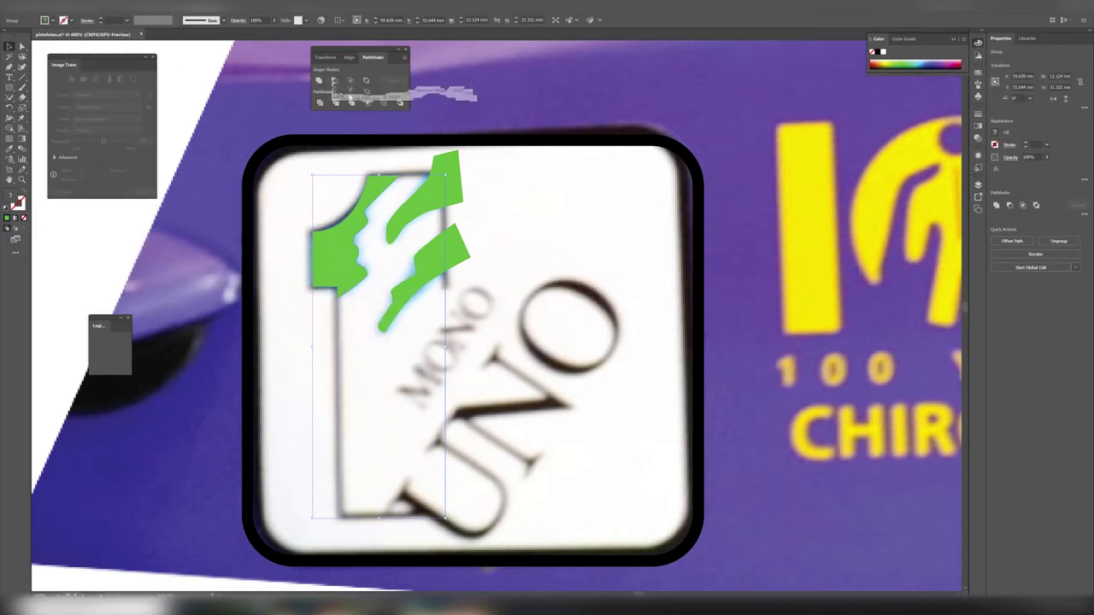
Undo and redo to compare the cut and uncut versions, restoring the solid 1.
{"action": "key", "text": "ctrl+z"}
{"action": "key", "text": "ctrl+shift+z"}
{"action": "key", "text": "ctrl+z"}
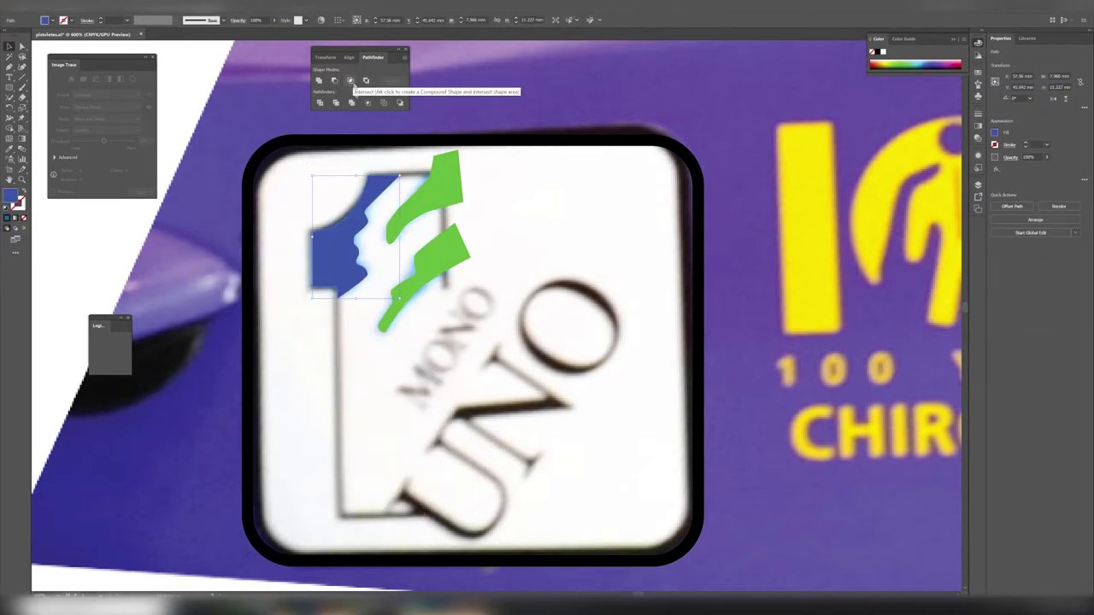
{"action": "key", "text": "ctrl+shift+z"}
{"action": "key", "text": "ctrl+z"}
Merge the overlapping shapes, crop the light-blue stripes to the 1, and reveal its black outline.
{"action": "left_click", "coordinate": [427, 313]}
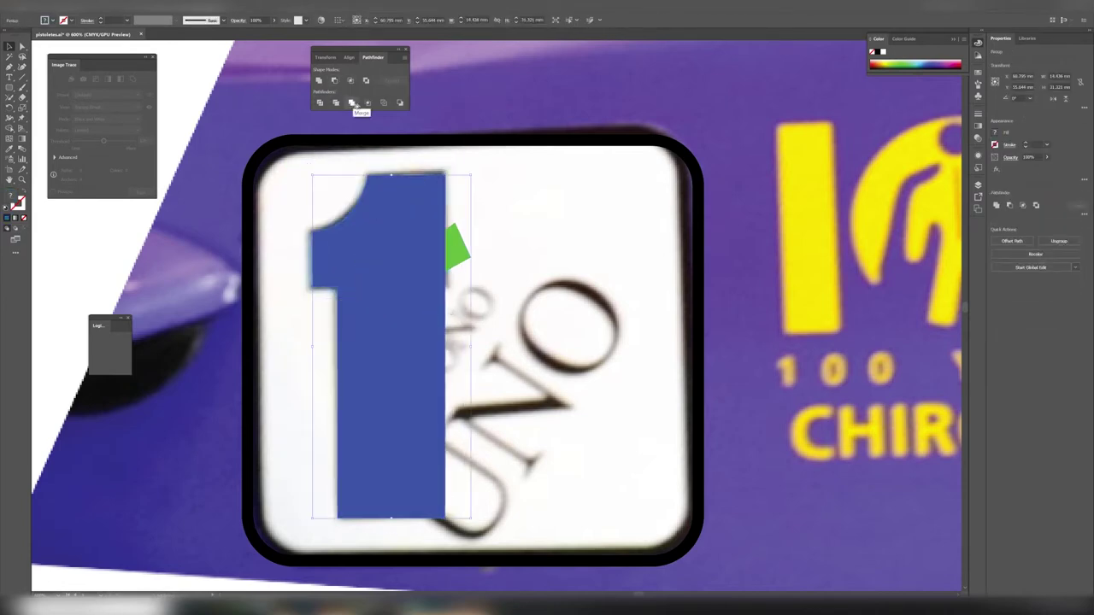
{"action": "left_click", "coordinate": [368, 103]}
{"action": "left_click", "coordinate": [978, 185]}
{"action": "left_click", "coordinate": [872, 231]}
{"action": "left_click", "coordinate": [951, 240]}
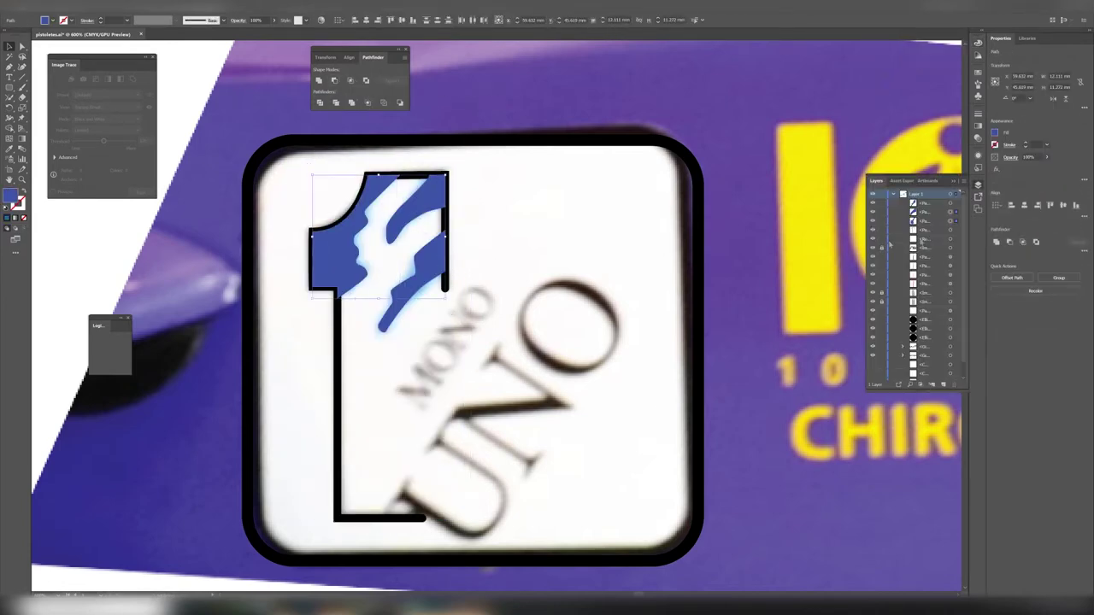
{"action": "left_click", "coordinate": [951, 230]}
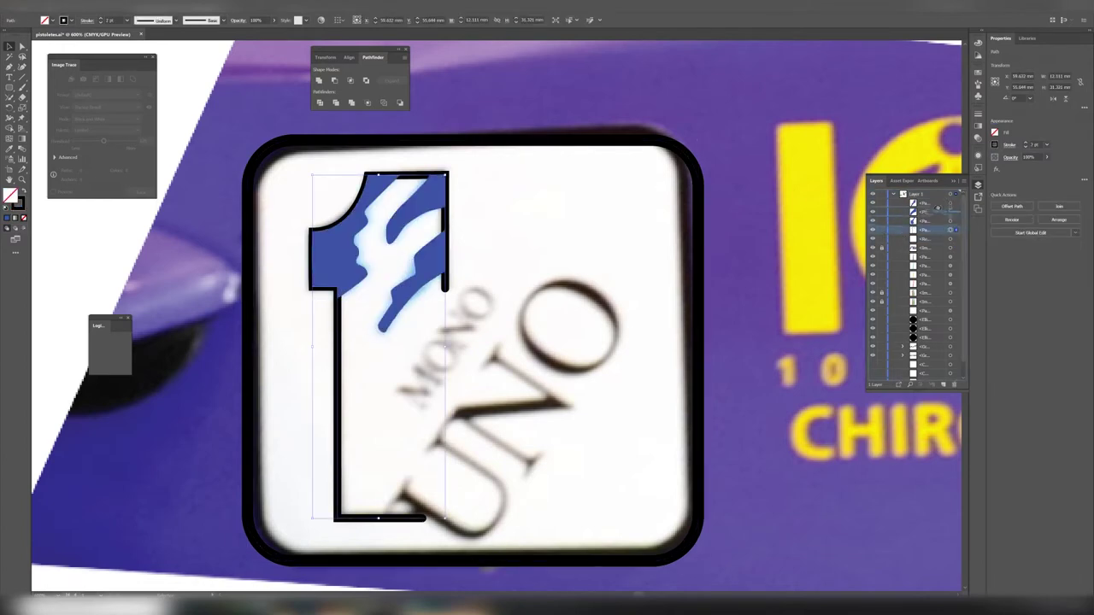
Check the blue stripe shapes inside the 1, then deselect them.
{"action": "left_click", "coordinate": [366, 262]}
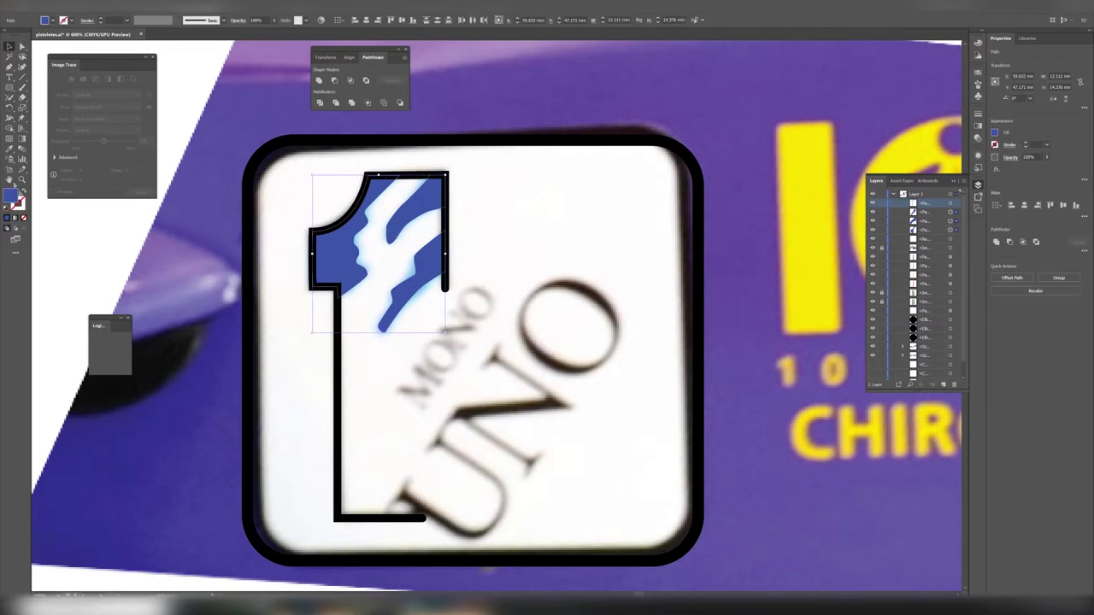
{"action": "left_click", "coordinate": [439, 336]}
{"action": "left_click", "coordinate": [9, 149]}
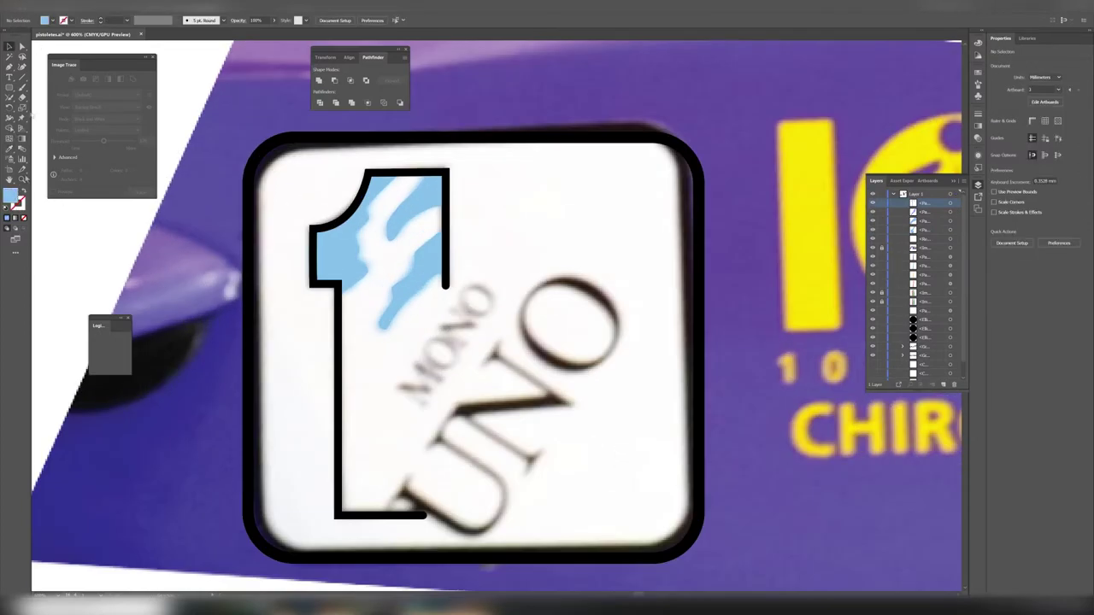
Type MONO on the logo, set it in Javanese Text, and place it beside the 1.
{"action": "key", "text": "t"}
{"action": "left_click", "coordinate": [394, 367]}
{"action": "type", "text": "MONO"}
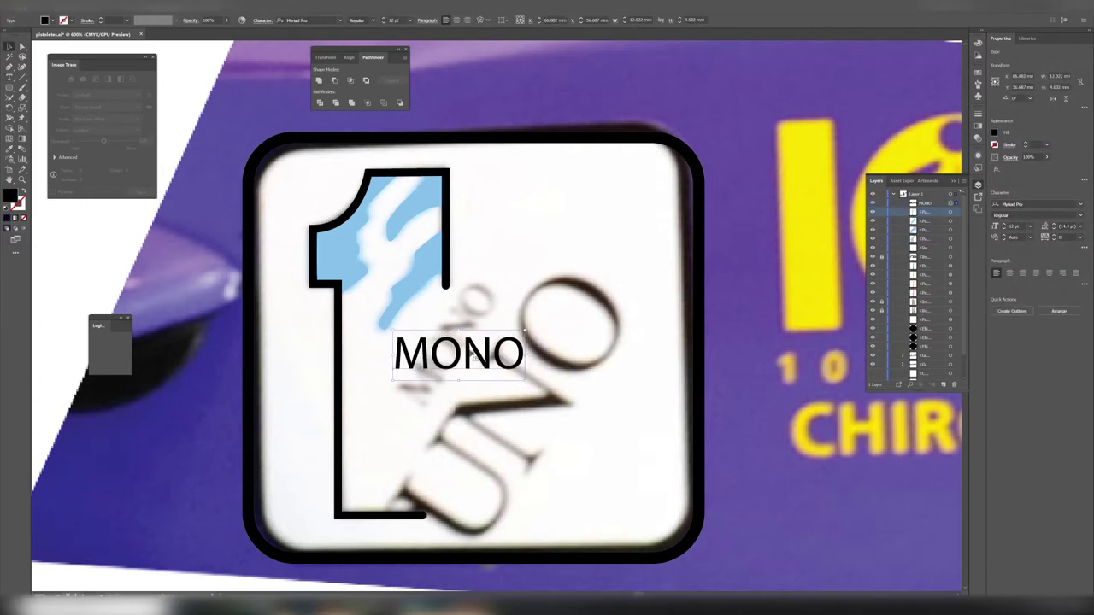
{"action": "left_click_drag", "start_coordinate": [475, 355], "coordinate": [571, 248]}
{"action": "left_click", "coordinate": [340, 20]}
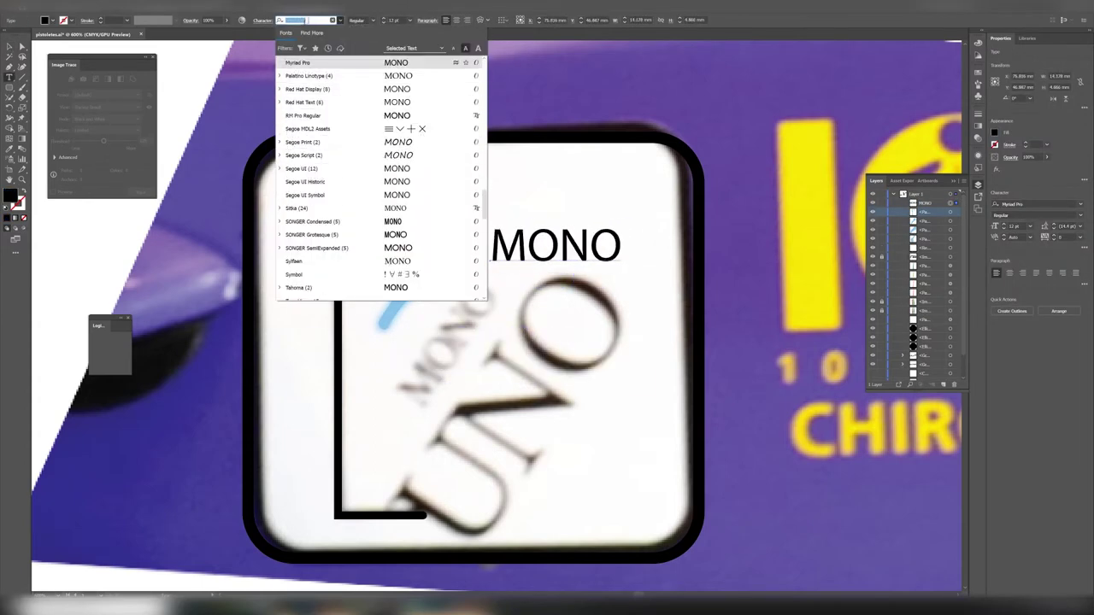
{"action": "key", "text": "Up"}
{"action": "key", "text": "Up"}
{"action": "key", "text": "Up"}
{"action": "key", "text": "Up"}
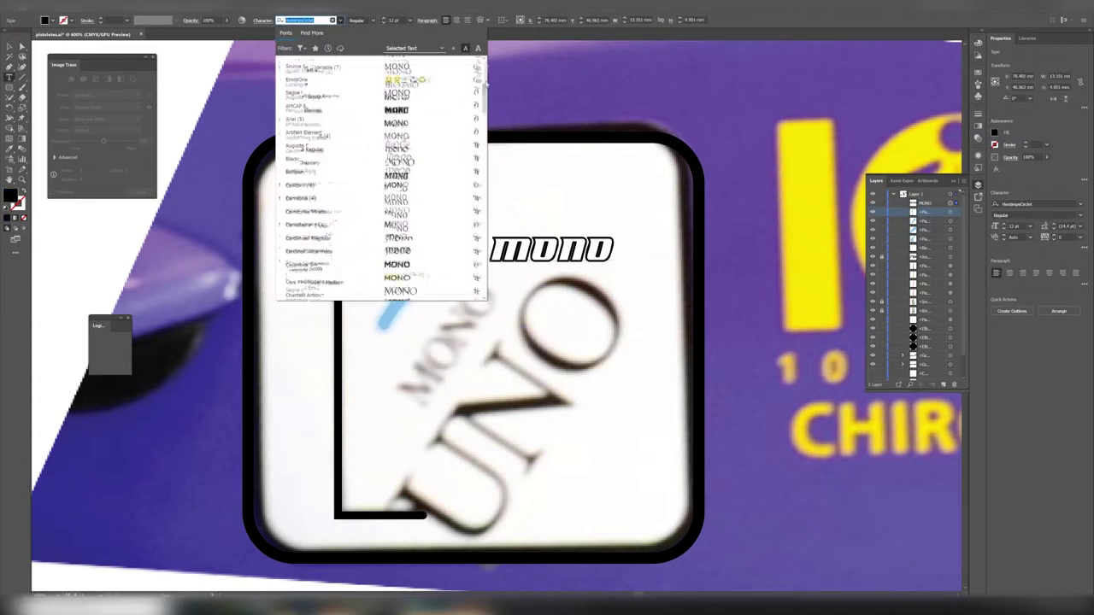
{"action": "scroll", "coordinate": [416, 156], "scroll_direction": "down", "scroll_amount": 5}
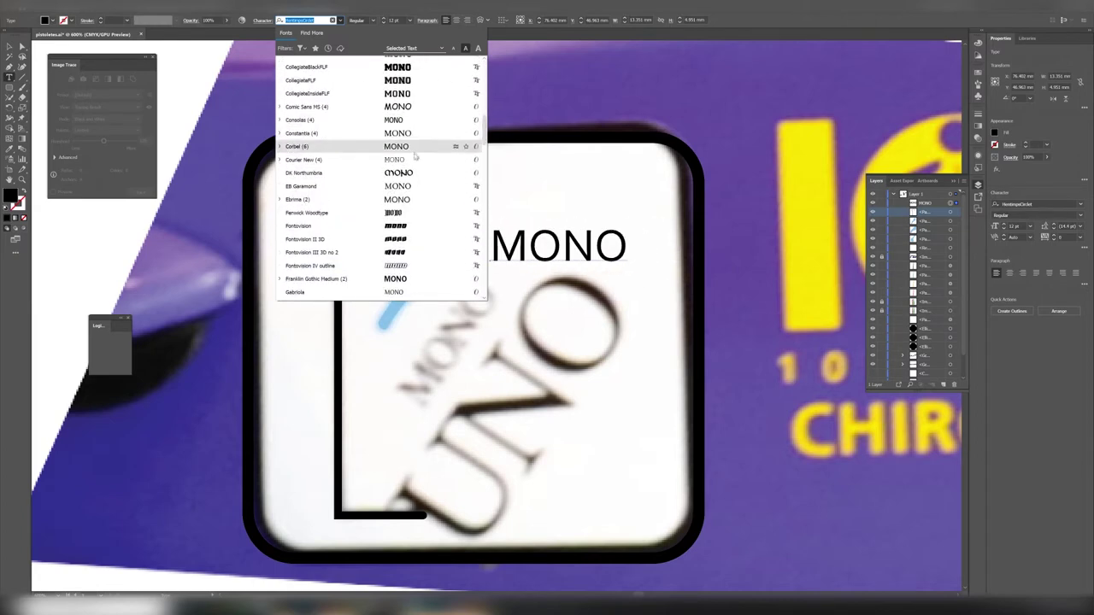
{"action": "scroll", "coordinate": [413, 248], "scroll_direction": "down", "scroll_amount": 5}
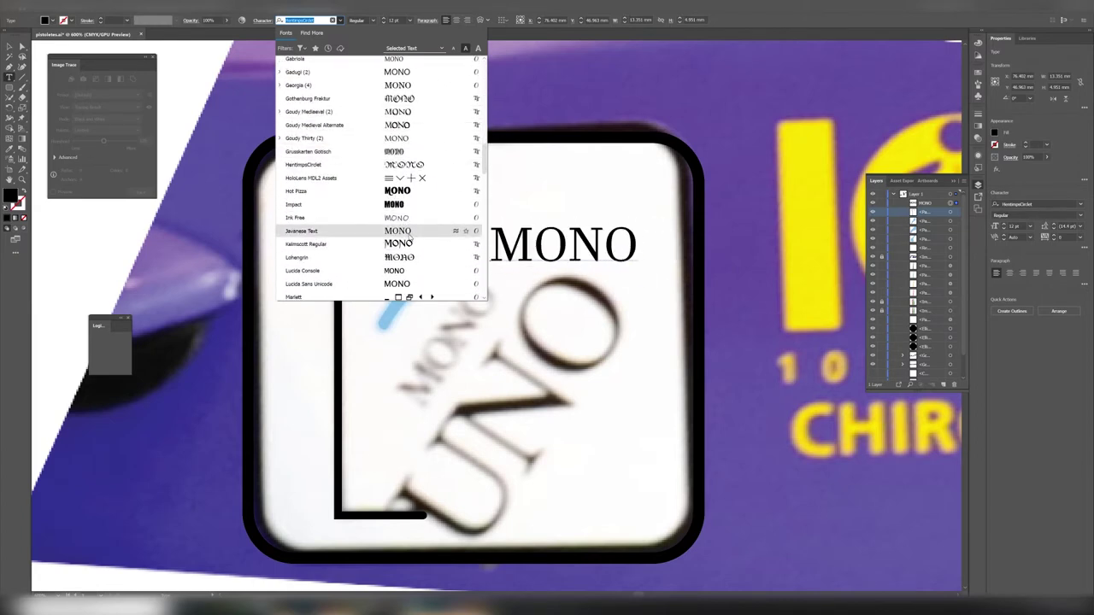
{"action": "left_click", "coordinate": [409, 232]}
{"action": "mouse_move", "coordinate": [638, 256]}
{"action": "left_mouse_down"}
{"action": "mouse_move", "coordinate": [605, 315]}
{"action": "mouse_move", "coordinate": [534, 362]}
{"action": "left_mouse_up"}
{"action": "type", "text": "UNO"}
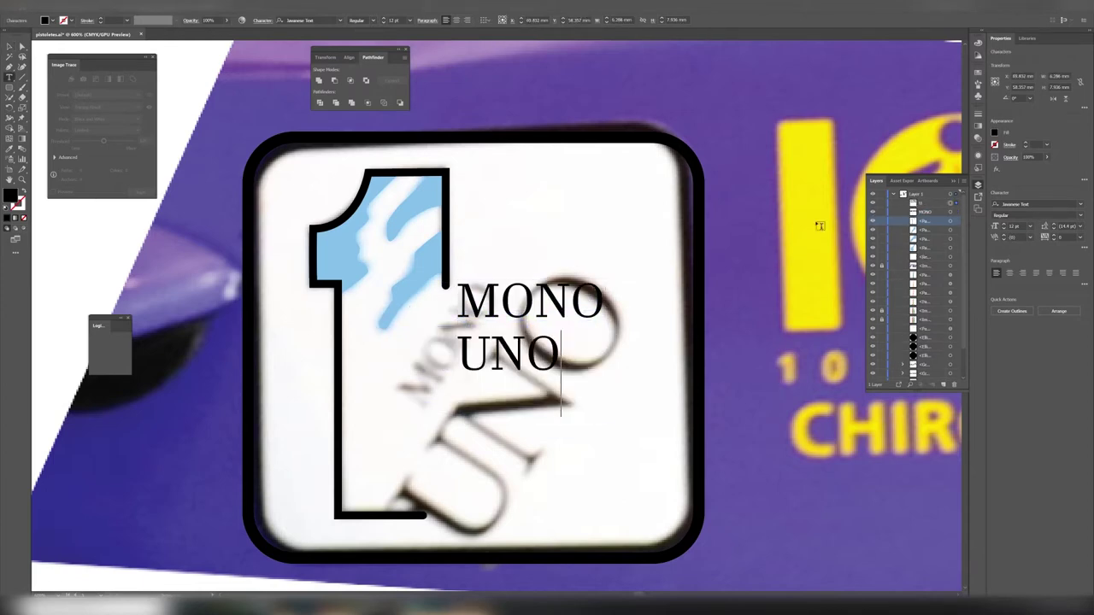
Enlarge the UNO lettering and reselect the MONO text.
{"action": "left_click_drag", "start_coordinate": [564, 418], "coordinate": [624, 475]}
{"action": "right_click", "coordinate": [574, 357]}
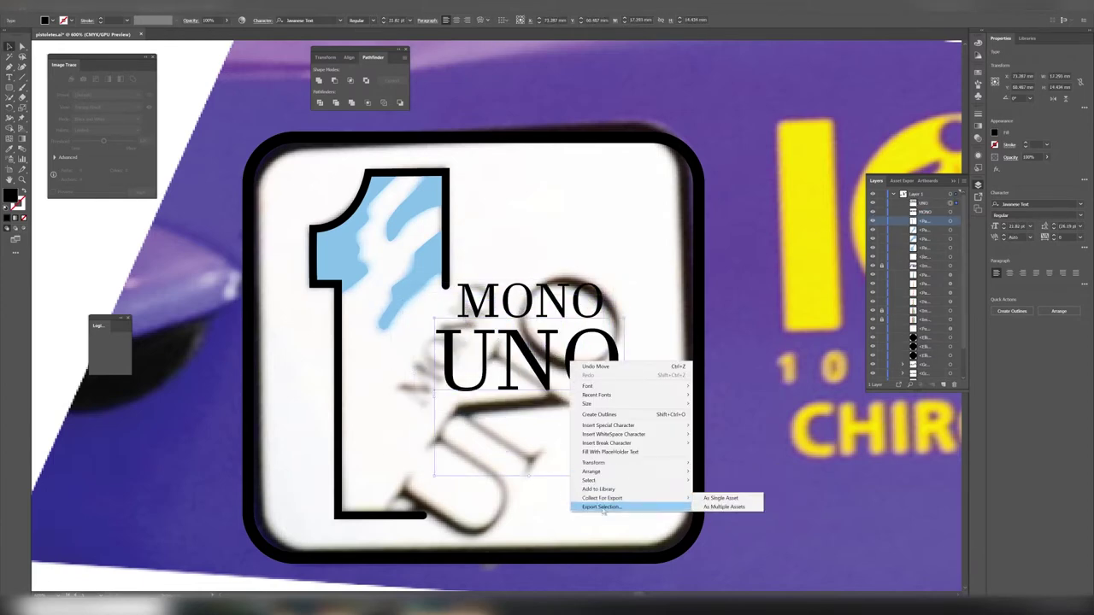
{"action": "key", "text": "Escape"}
{"action": "left_click", "coordinate": [530, 300]}
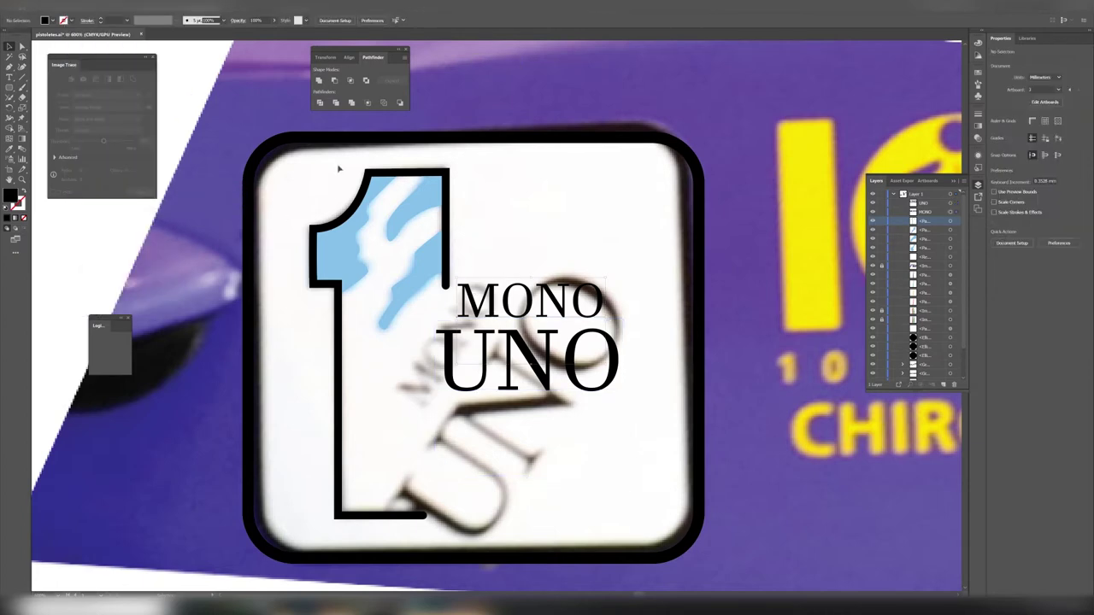
{"action": "left_click", "coordinate": [81, 4]}
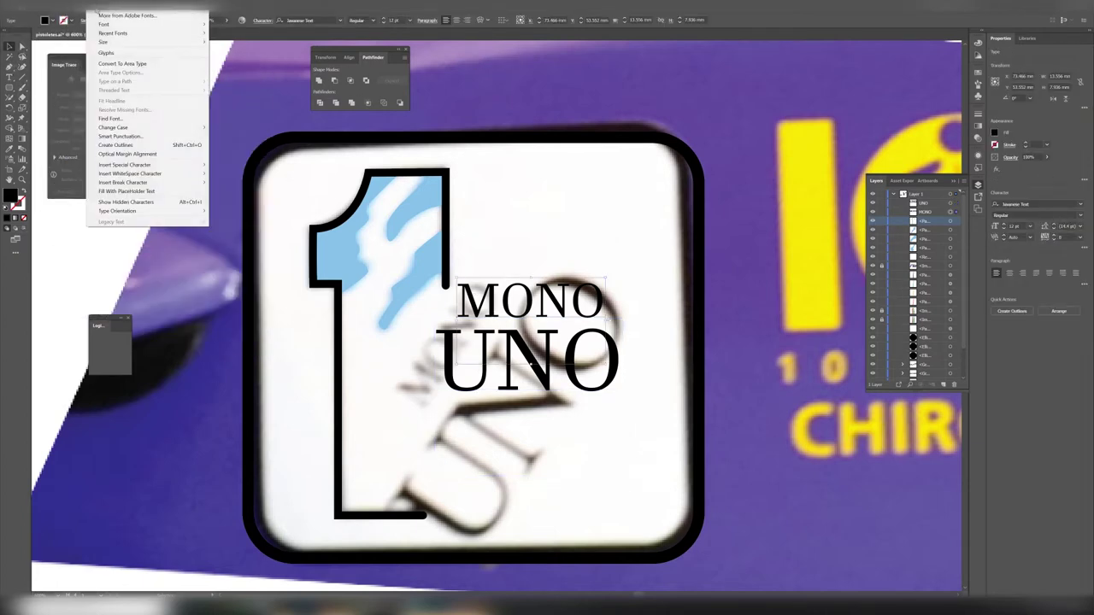
Convert the MONO UNO lettering to outlines and tilt the group to follow the photo.
{"action": "right_click", "coordinate": [571, 323]}
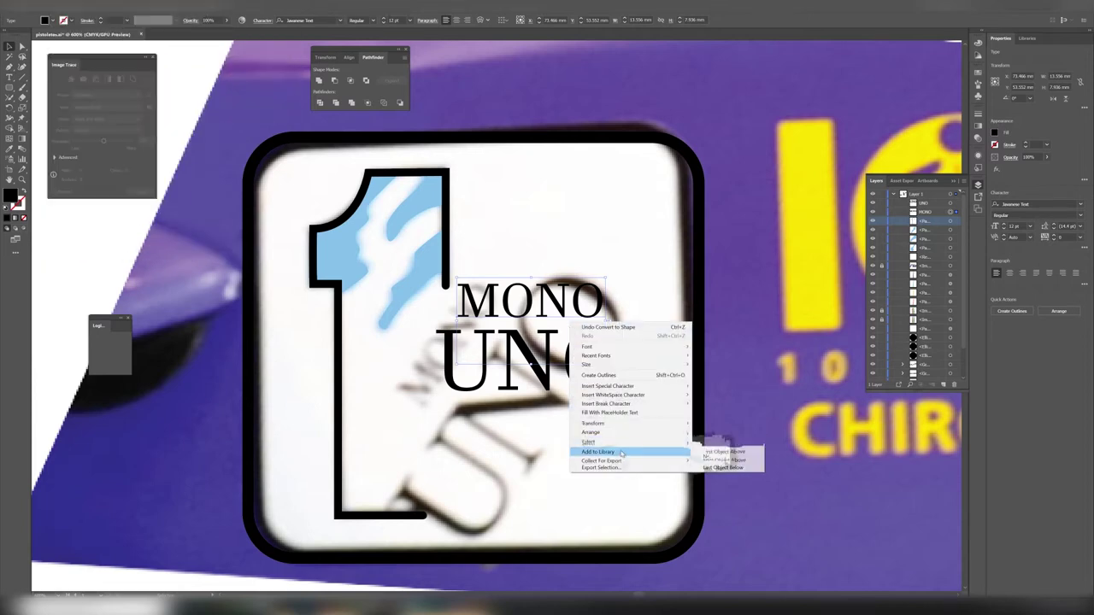
{"action": "left_click", "coordinate": [599, 374]}
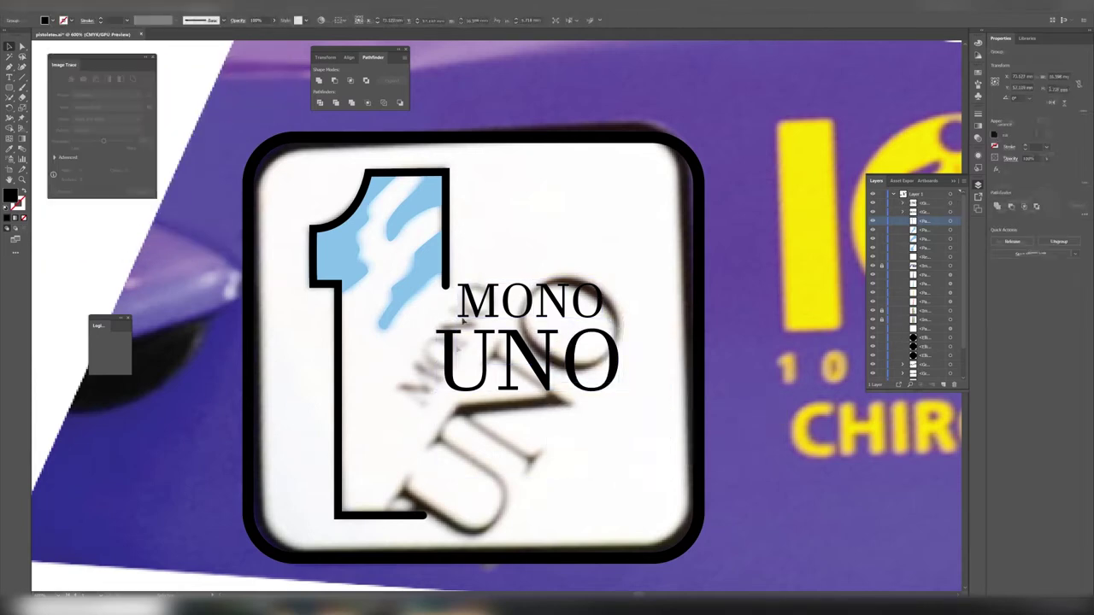
{"action": "left_click", "coordinate": [530, 342]}
{"action": "mouse_move", "coordinate": [622, 395]}
{"action": "left_mouse_down"}
{"action": "mouse_move", "coordinate": [629, 295]}
{"action": "mouse_move", "coordinate": [624, 310]}
{"action": "mouse_move", "coordinate": [530, 303]}
{"action": "mouse_move", "coordinate": [562, 243]}
{"action": "mouse_move", "coordinate": [590, 257]}
{"action": "left_mouse_up"}
Select and deselect the rounded frame, then zoom out to the whole logo.
{"action": "left_click", "coordinate": [277, 258]}
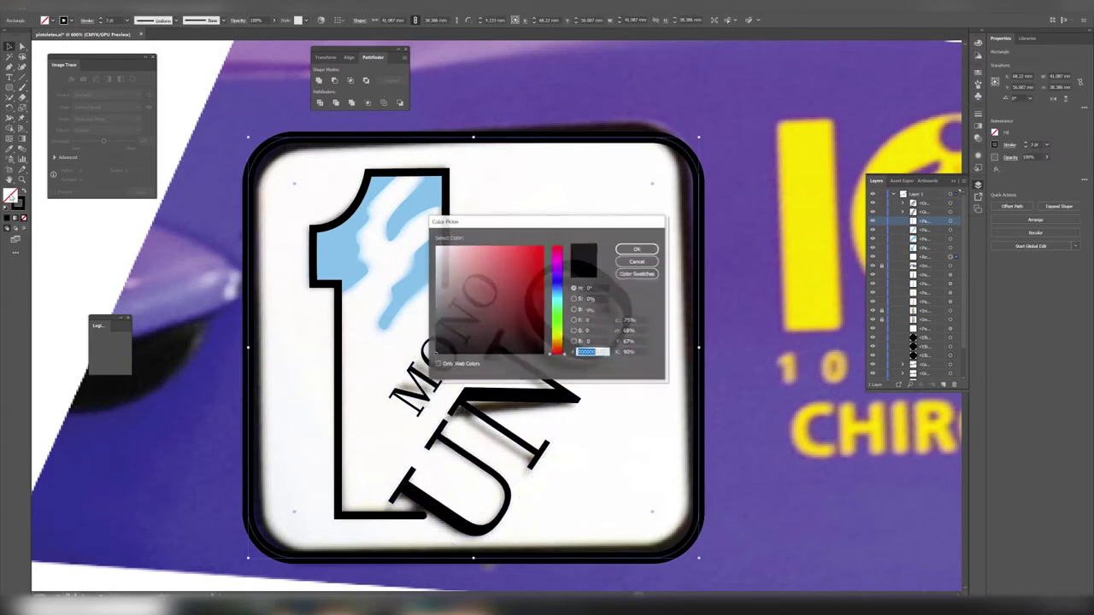
{"action": "left_click", "coordinate": [700, 296]}
{"action": "key", "text": "ctrl+shift+a"}
{"action": "key", "text": "ctrl+minus"}
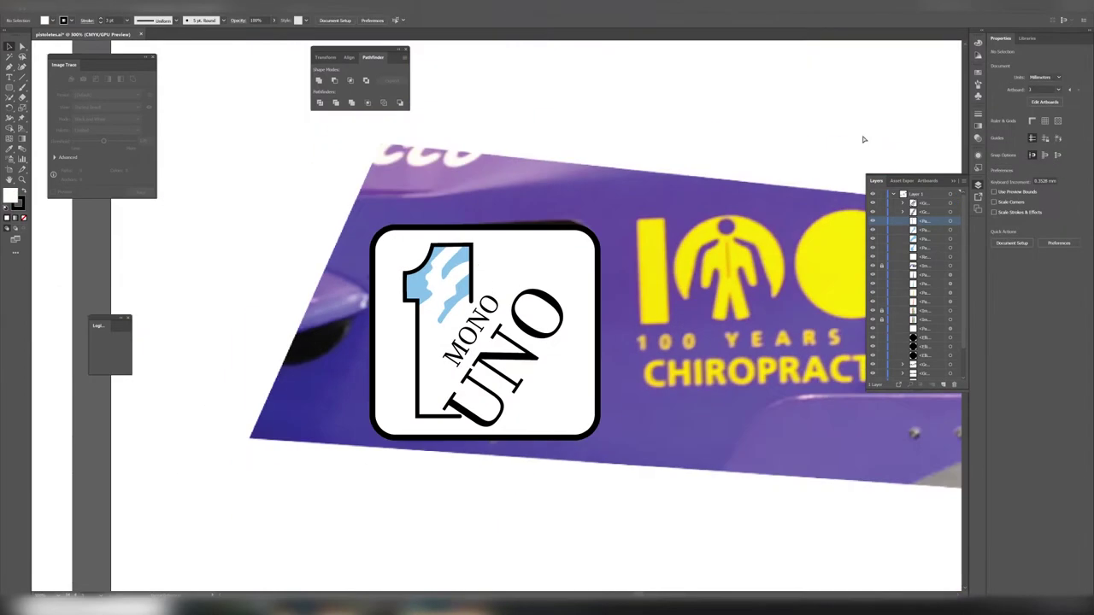
Collect the logo for export as a single asset and shift it down-left.
{"action": "right_click", "coordinate": [346, 318]}
{"action": "left_click", "coordinate": [381, 464]}
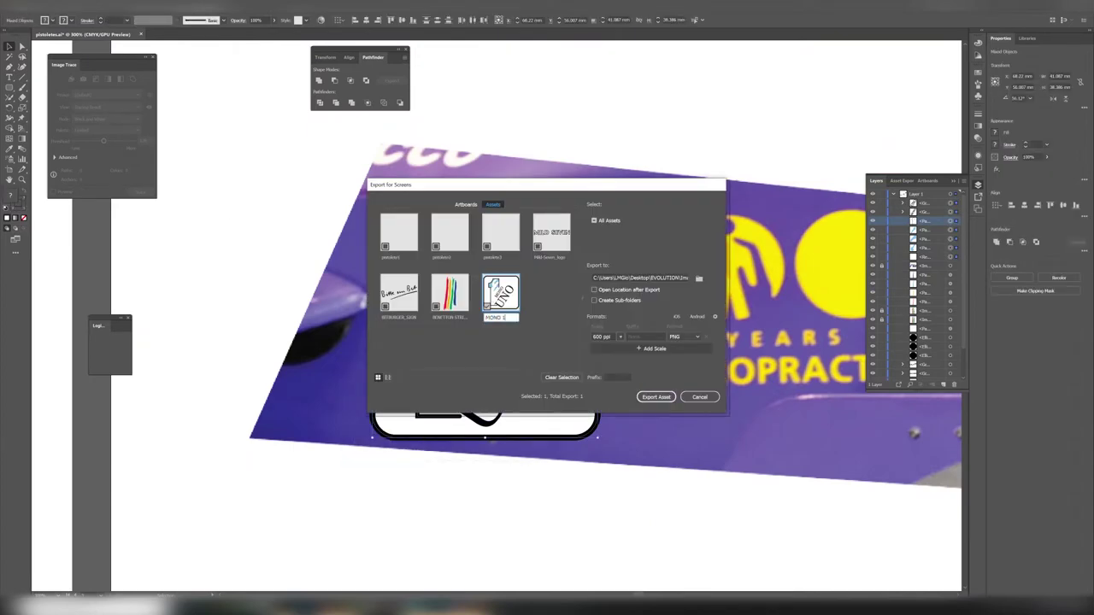
{"action": "left_click", "coordinate": [654, 398]}
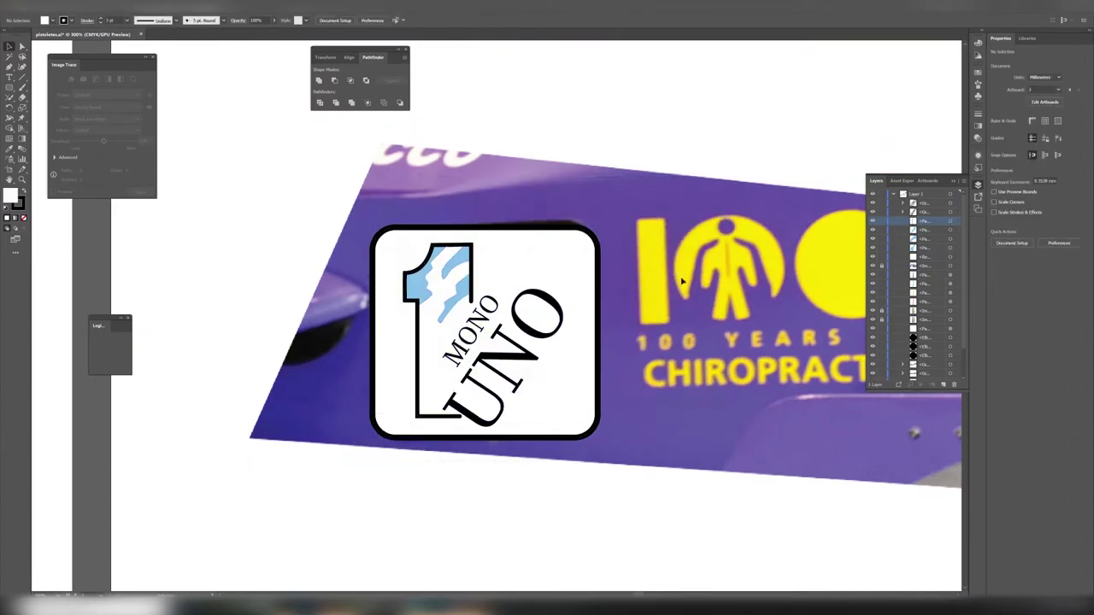
{"action": "left_click_drag", "start_coordinate": [584, 391], "coordinate": [410, 472]}
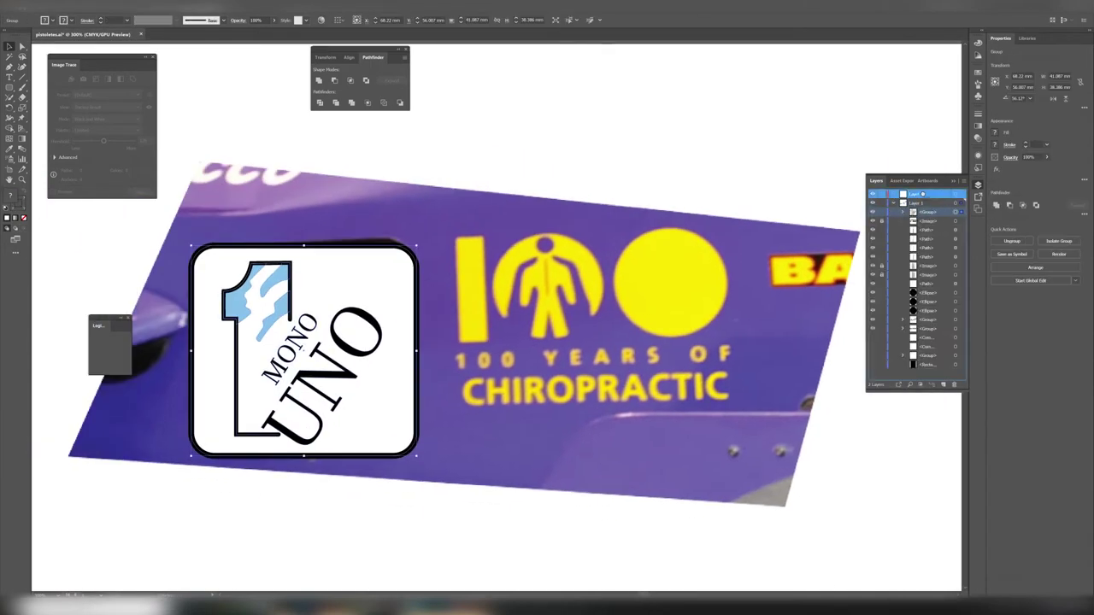
On a new layer, draw a rectangle over the yellow 1 bar.
{"action": "left_click", "coordinate": [941, 386]}
{"action": "scroll", "coordinate": [665, 294], "scroll_direction": "up", "scroll_amount": 2}
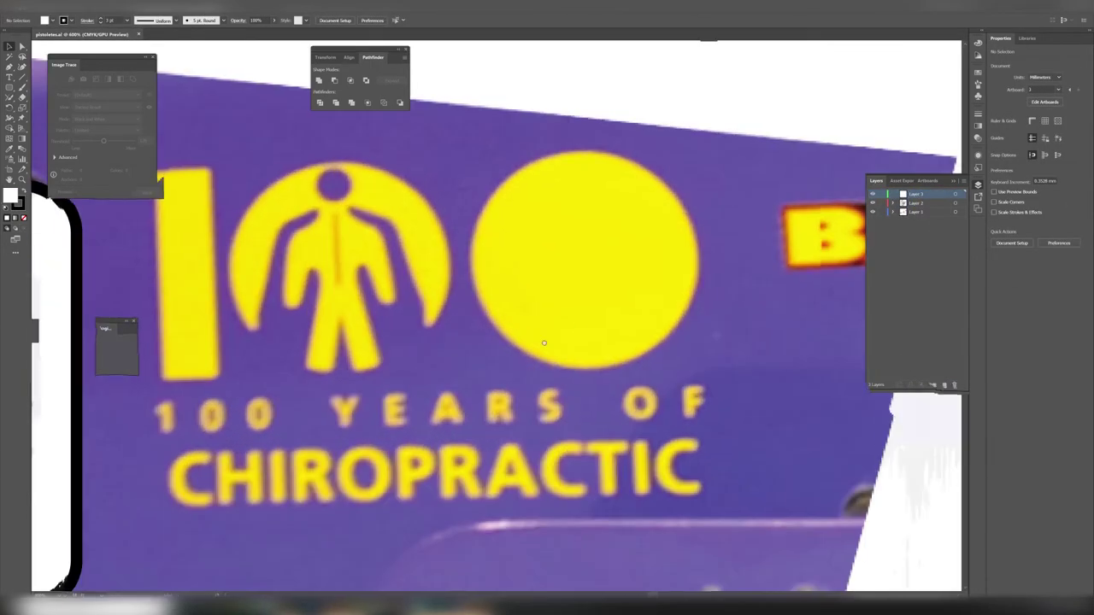
{"action": "left_click_drag", "start_coordinate": [246, 177], "coordinate": [306, 387]}
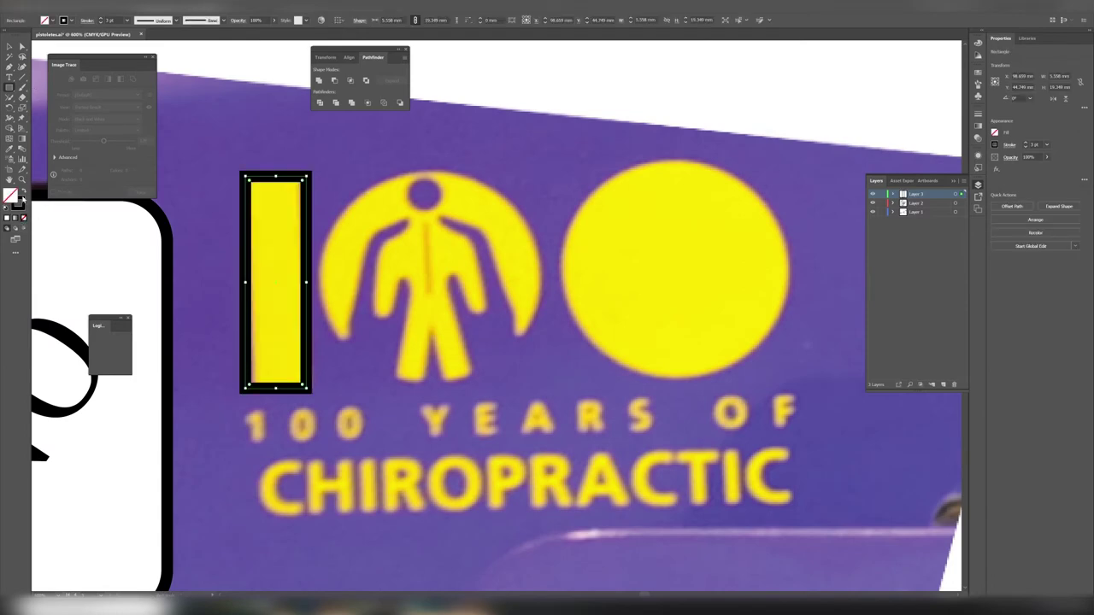
{"action": "key", "text": "F6"}
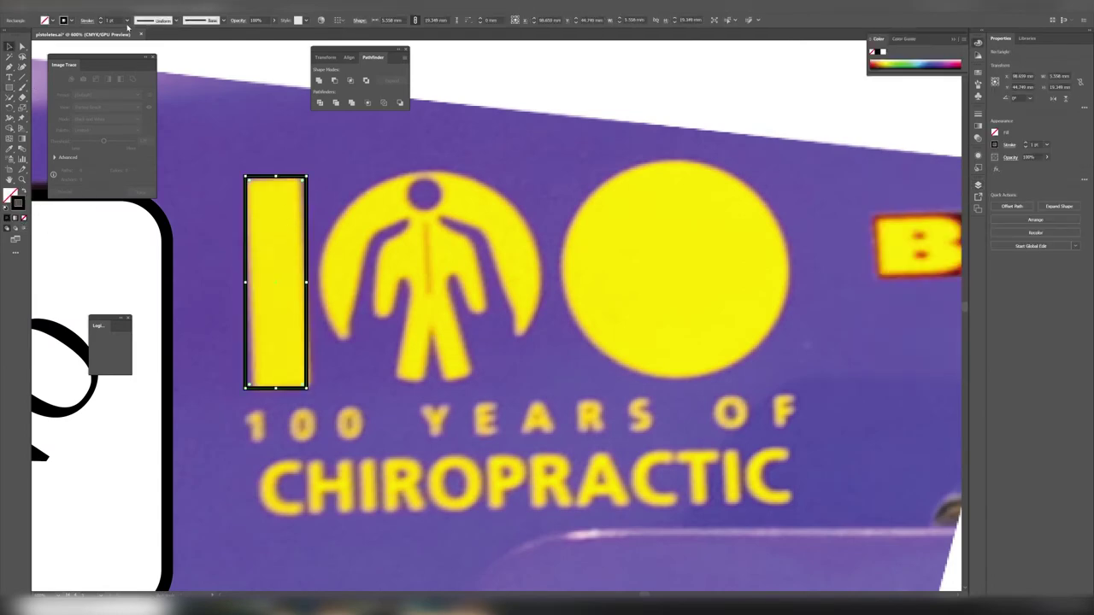
{"action": "key", "text": "ctrl+shift+a"}
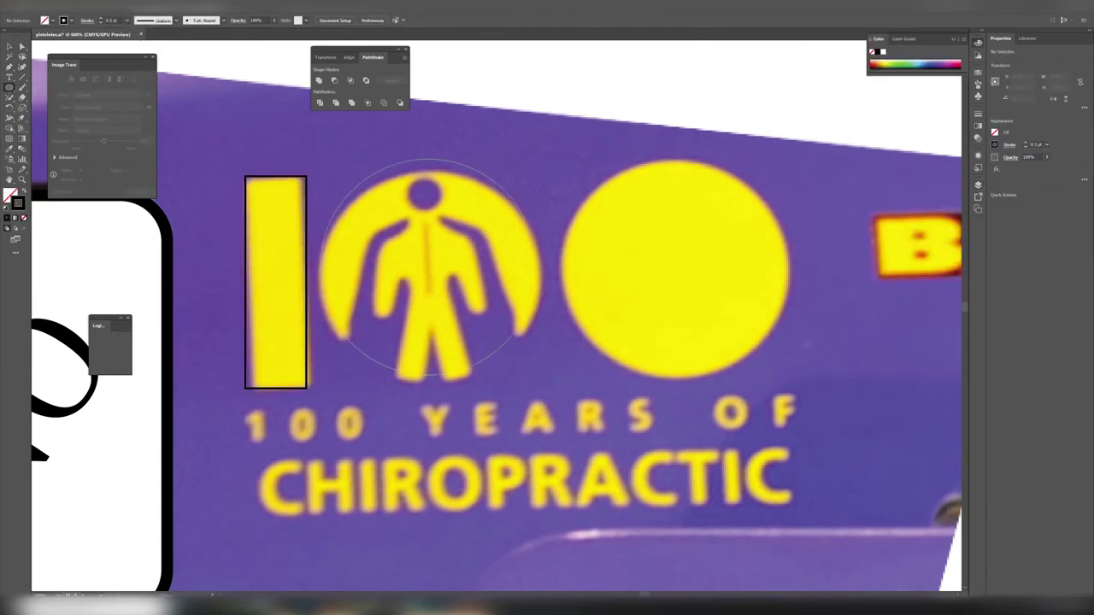
Draw a circle over the first yellow 0 and copy it onto the second 0.
{"action": "left_click_drag", "start_coordinate": [453, 247], "coordinate": [550, 276]}
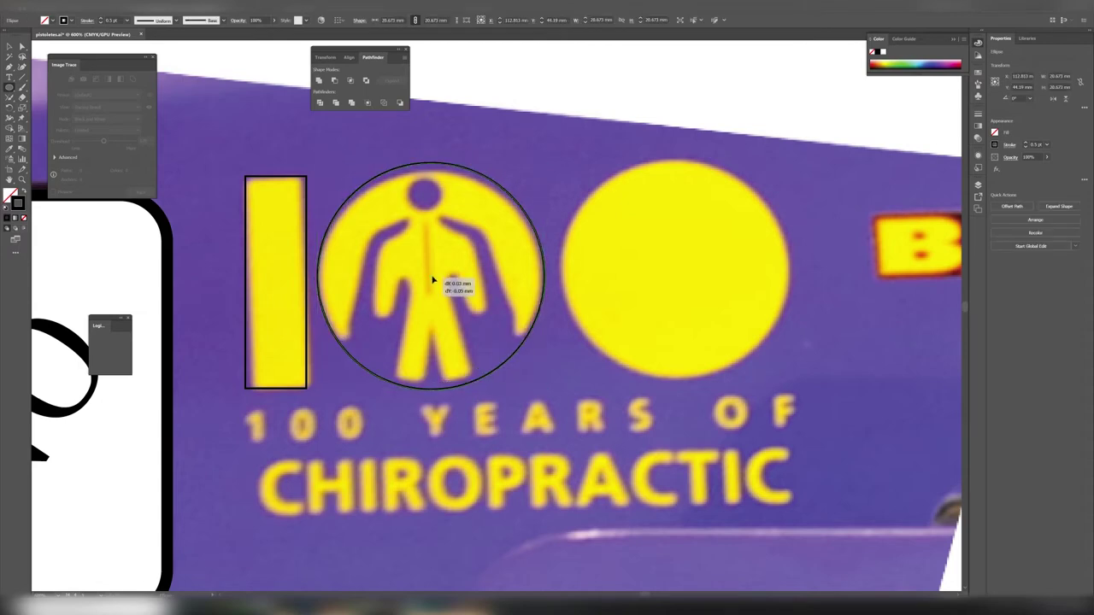
{"action": "left_click_drag", "start_coordinate": [434, 284], "coordinate": [432, 285]}
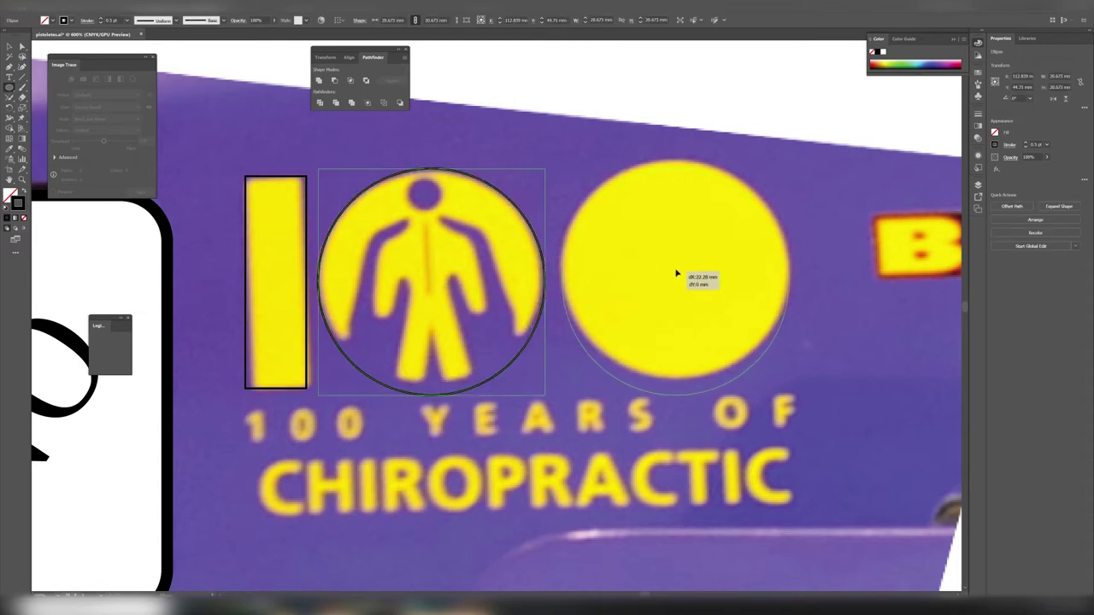
{"action": "left_click_drag", "start_coordinate": [676, 274], "coordinate": [675, 274]}
{"action": "left_click", "coordinate": [978, 184]}
Zoom out, rotate the photo slightly, and collapse Layer 1 in the Layers panel.
{"action": "key", "text": "ctrl+0"}
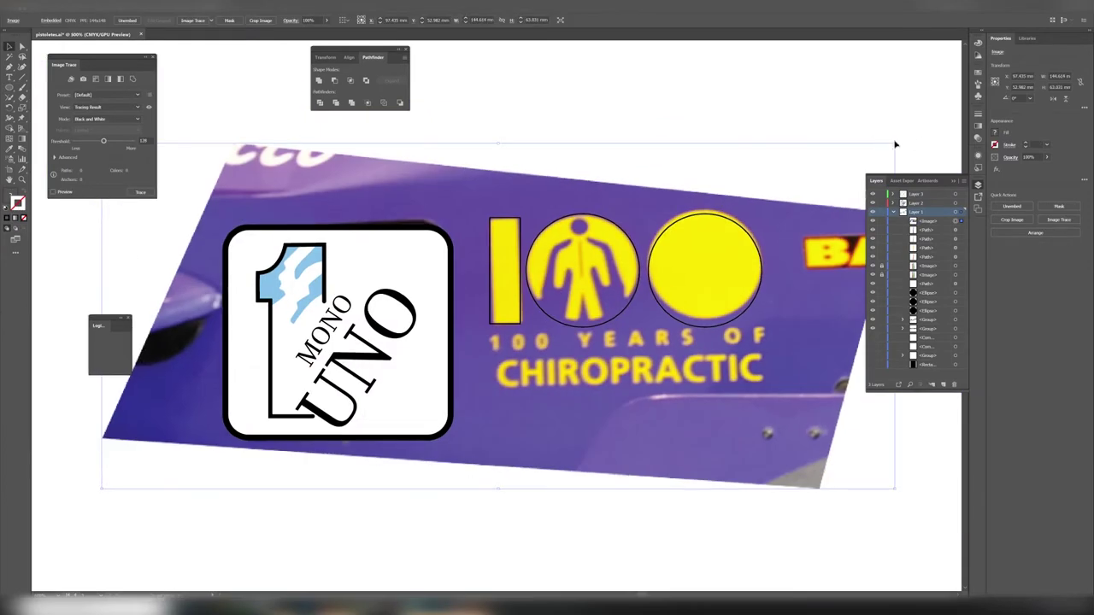
{"action": "left_click_drag", "start_coordinate": [896, 144], "coordinate": [902, 155]}
{"action": "key", "text": "ctrl+shift+a"}
{"action": "scroll", "coordinate": [765, 304], "scroll_direction": "up", "scroll_amount": 3}
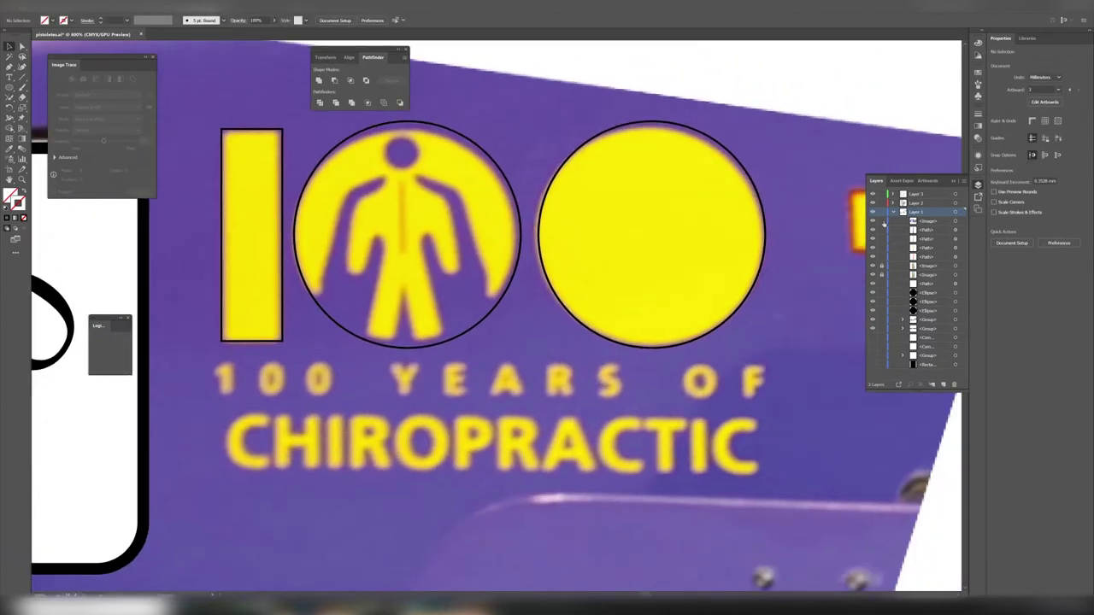
{"action": "left_click", "coordinate": [893, 212]}
{"action": "scroll", "coordinate": [507, 287], "scroll_direction": "down", "scroll_amount": 2}
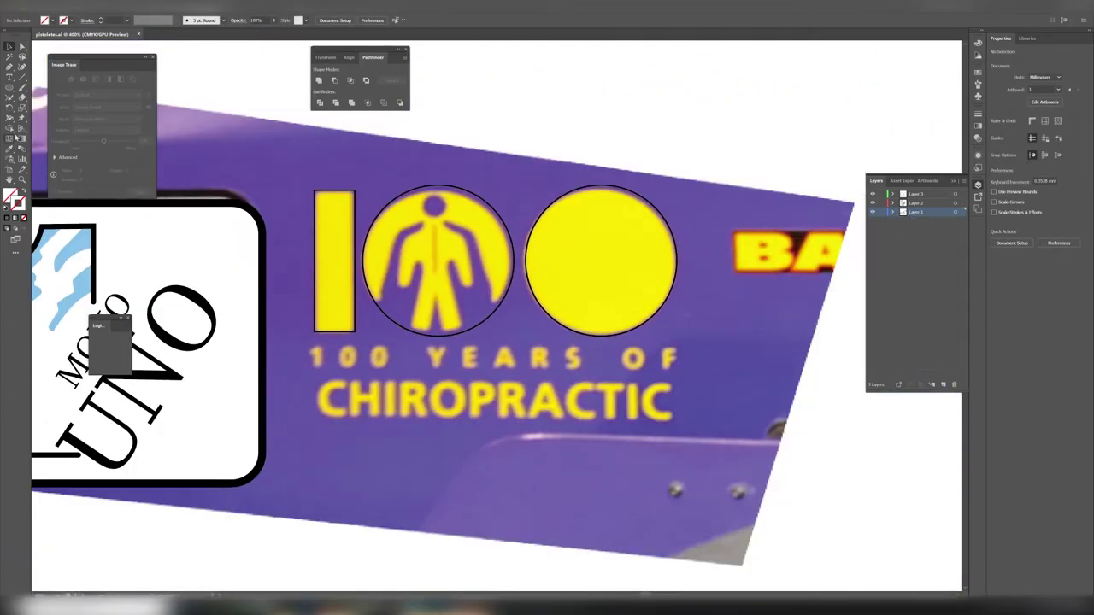
Type the 100 YEARS OF text and scale it to match the yellow lettering.
{"action": "left_click", "coordinate": [311, 354]}
{"action": "type", "text": "100 YEARS OF"}
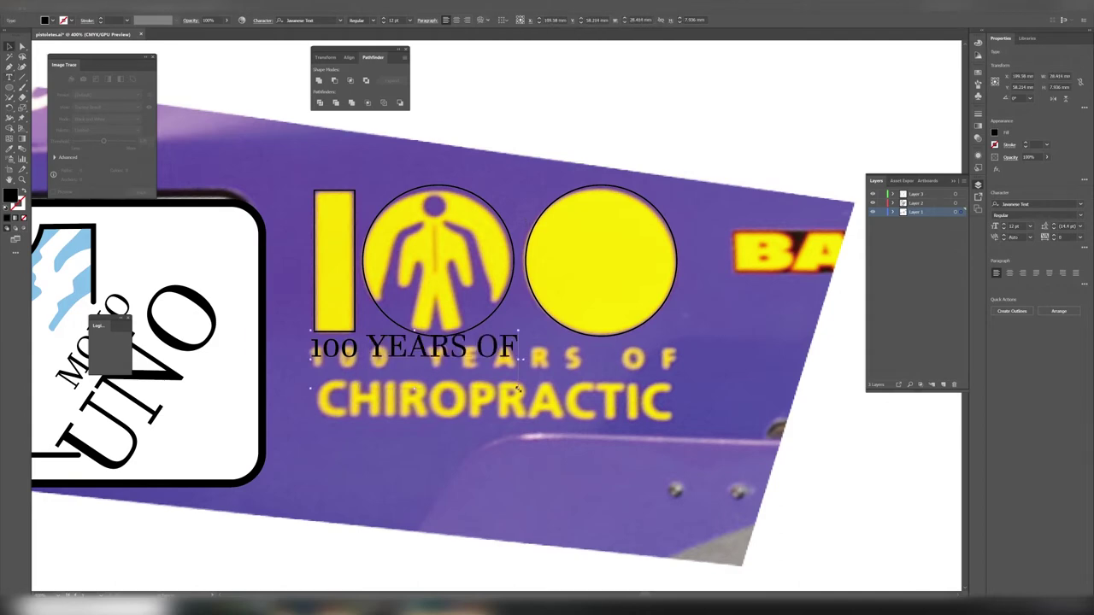
{"action": "left_click_drag", "start_coordinate": [518, 389], "coordinate": [684, 425]}
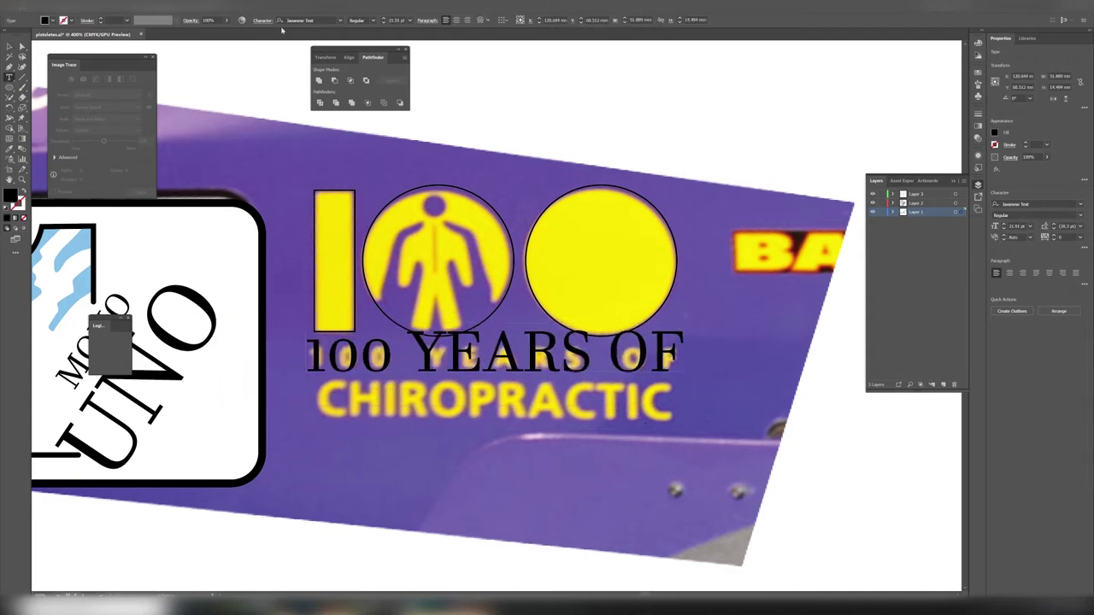
Set 100 YEARS OF in SONGER Condensed Bold from the font list.
{"action": "left_click", "coordinate": [304, 20]}
{"action": "scroll", "coordinate": [385, 188], "scroll_direction": "up", "scroll_amount": 5}
{"action": "scroll", "coordinate": [385, 188], "scroll_direction": "down", "scroll_amount": 3}
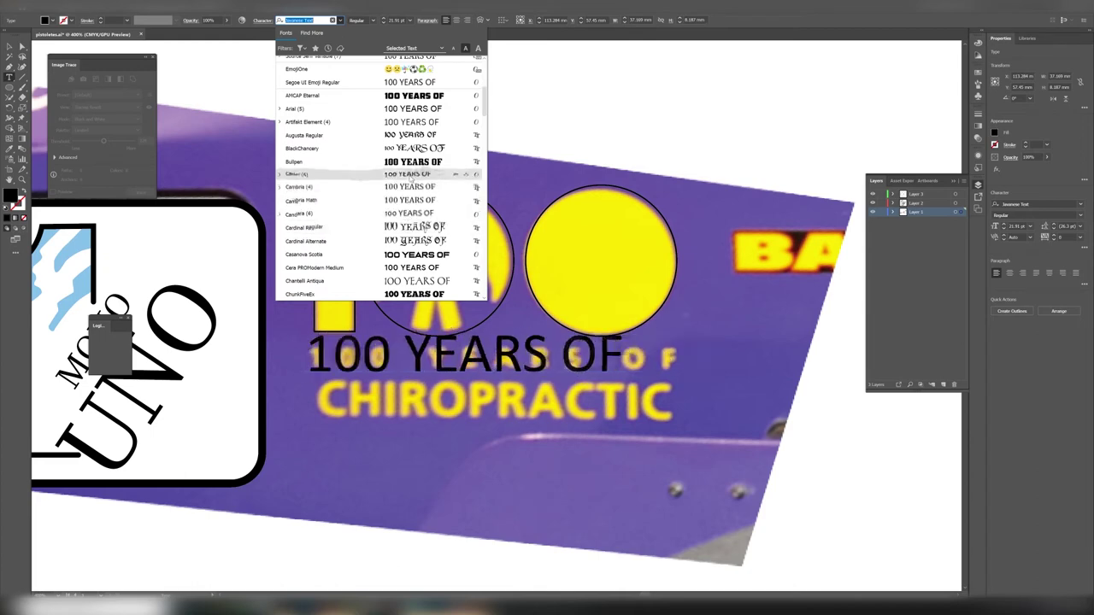
{"action": "scroll", "coordinate": [385, 188], "scroll_direction": "down", "scroll_amount": 3}
{"action": "scroll", "coordinate": [385, 171], "scroll_direction": "down", "scroll_amount": 4}
{"action": "scroll", "coordinate": [427, 214], "scroll_direction": "down", "scroll_amount": 3}
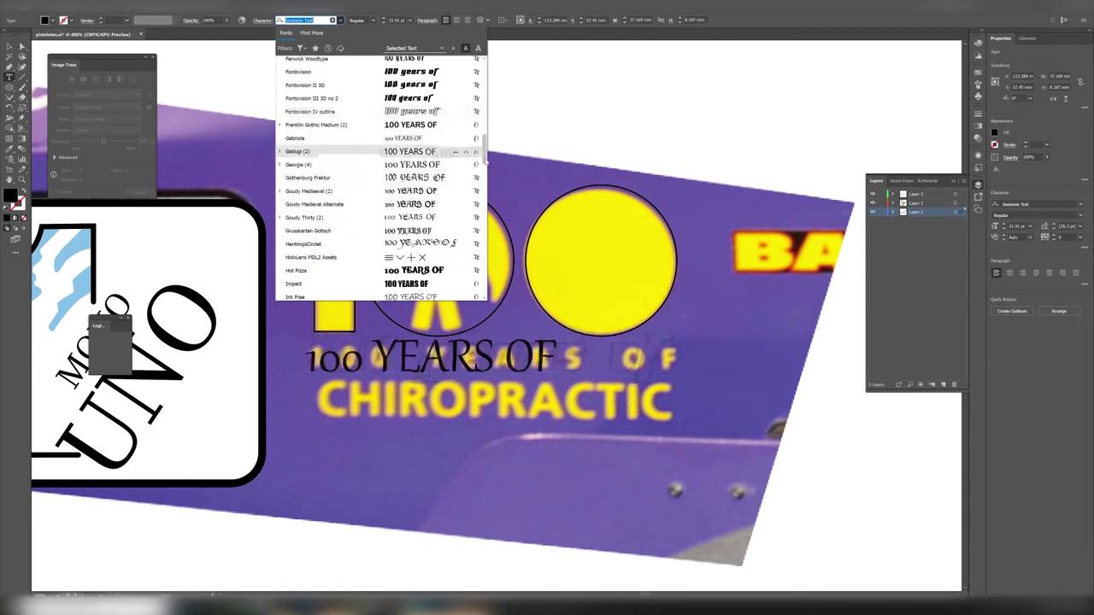
{"action": "scroll", "coordinate": [428, 213], "scroll_direction": "down", "scroll_amount": 5}
{"action": "scroll", "coordinate": [427, 214], "scroll_direction": "down", "scroll_amount": 5}
{"action": "scroll", "coordinate": [427, 214], "scroll_direction": "down", "scroll_amount": 3}
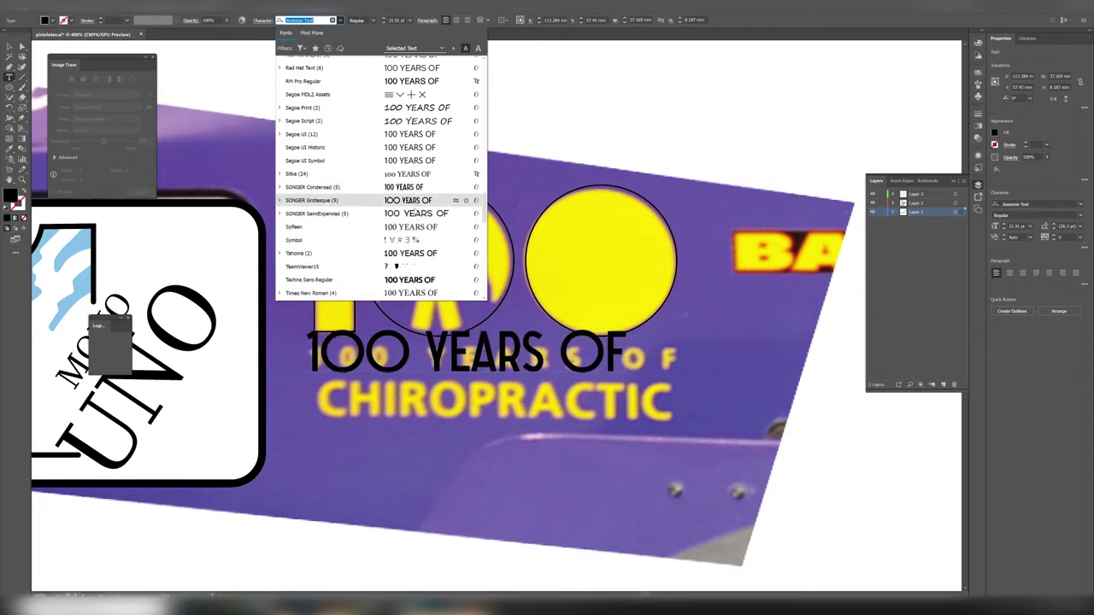
{"action": "left_click", "coordinate": [412, 189]}
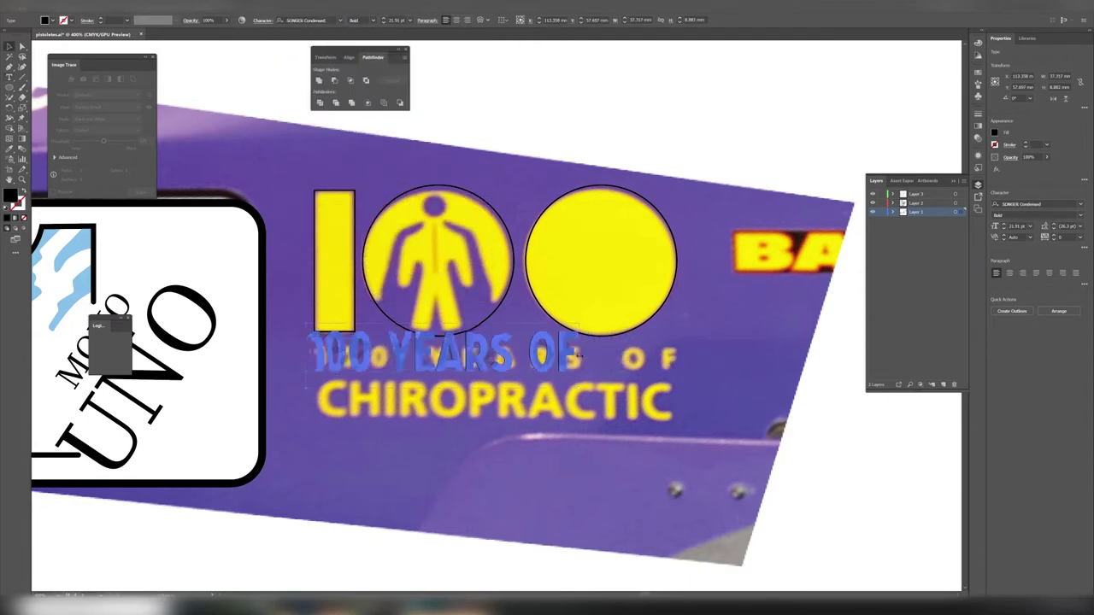
{"action": "key", "text": "Escape"}
Close the Layers list and bring up the Window menu.
{"action": "left_click", "coordinate": [979, 184]}
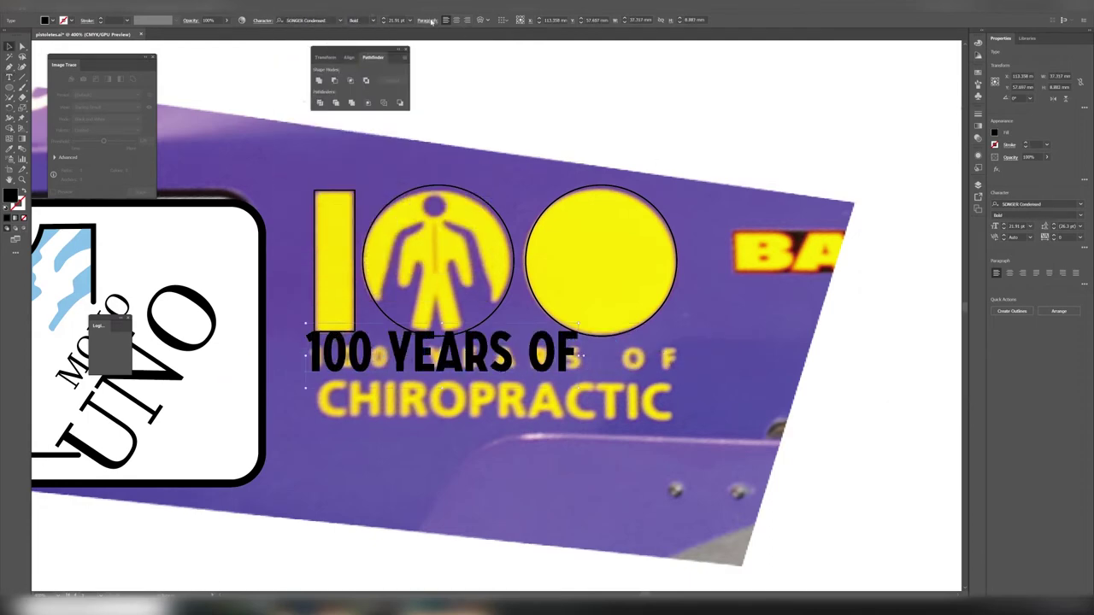
{"action": "left_click", "coordinate": [432, 20]}
{"action": "key", "text": "alt+w"}
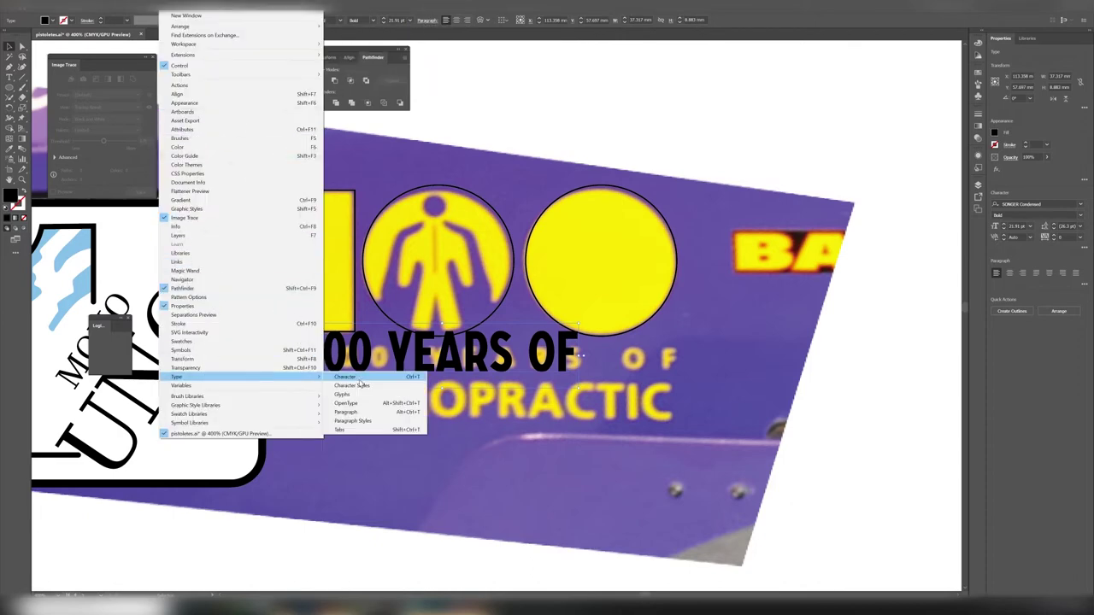
In the Character panel, try optical kerning on 100 YEARS OF, then return to automatic.
{"action": "left_click", "coordinate": [373, 379]}
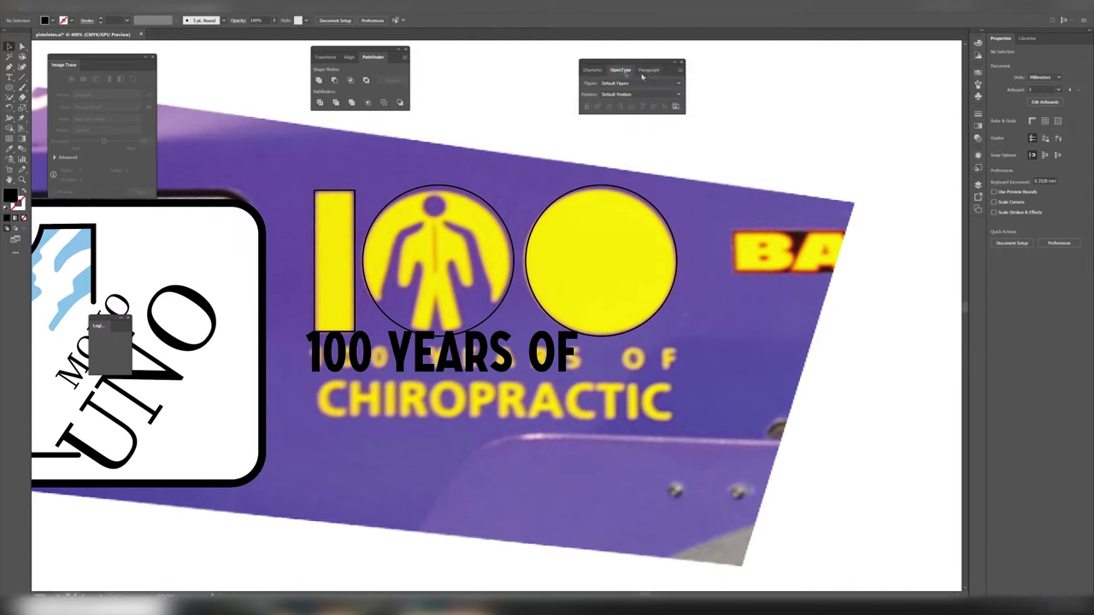
{"action": "left_click", "coordinate": [445, 350]}
{"action": "left_click", "coordinate": [619, 119]}
{"action": "left_click", "coordinate": [640, 145]}
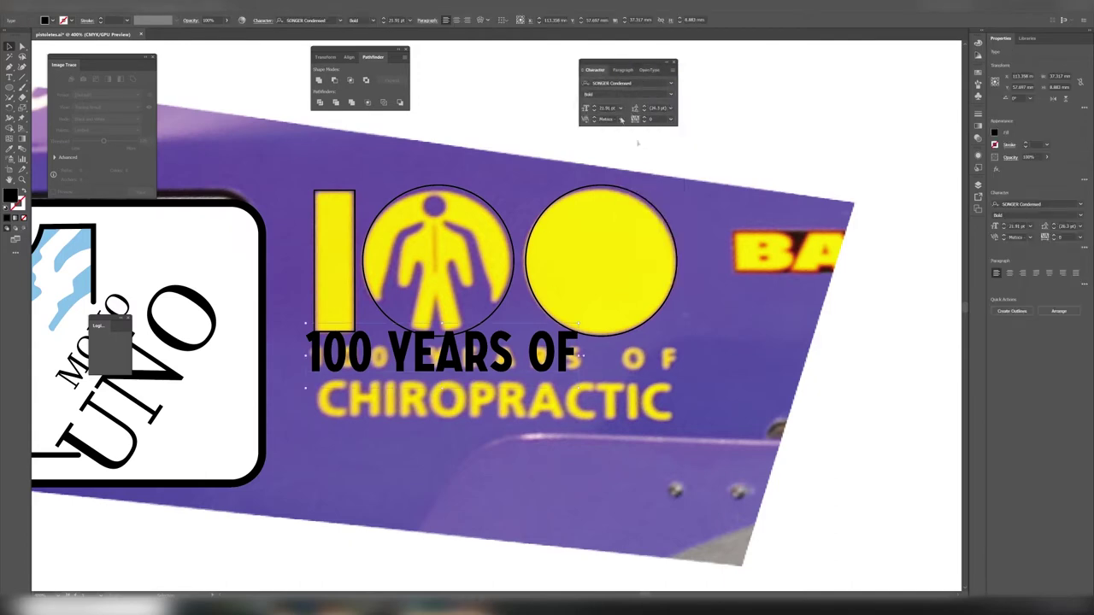
{"action": "left_click", "coordinate": [625, 312]}
{"action": "left_click", "coordinate": [620, 119]}
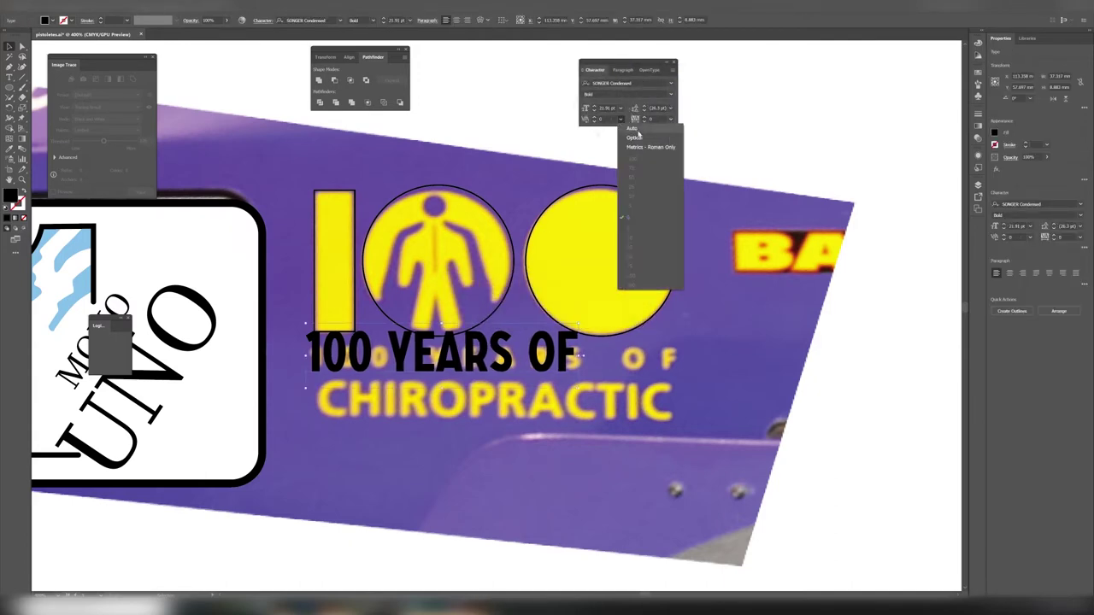
Raise the tracking of 100 YEARS OF to 200 and then wider.
{"action": "left_click", "coordinate": [650, 128]}
{"action": "left_click", "coordinate": [671, 119]}
{"action": "left_click", "coordinate": [682, 254]}
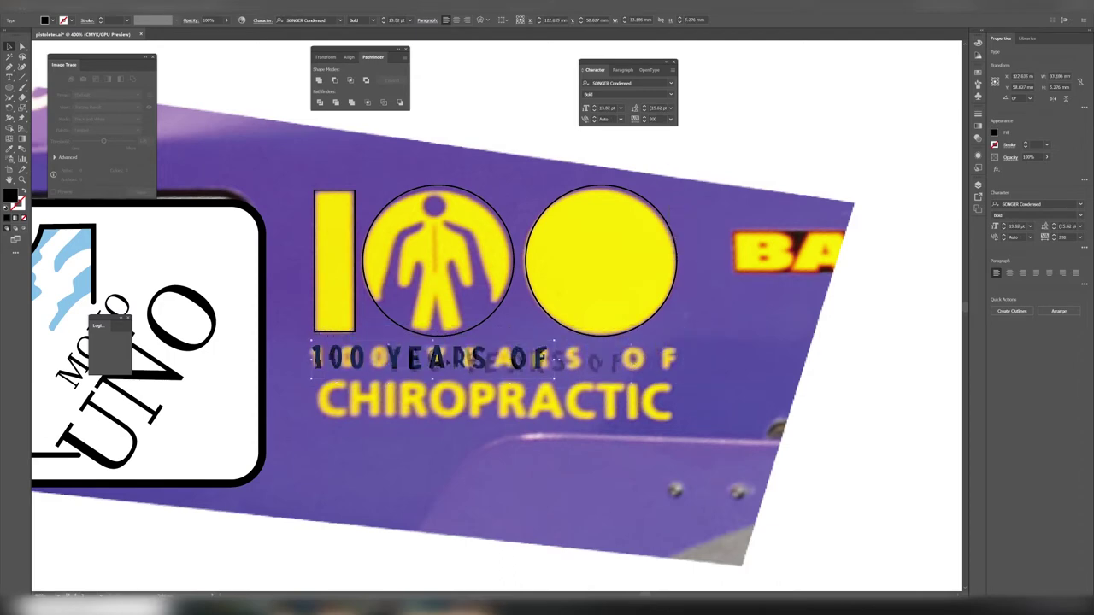
{"action": "left_click", "coordinate": [671, 119]}
{"action": "left_click", "coordinate": [682, 256]}
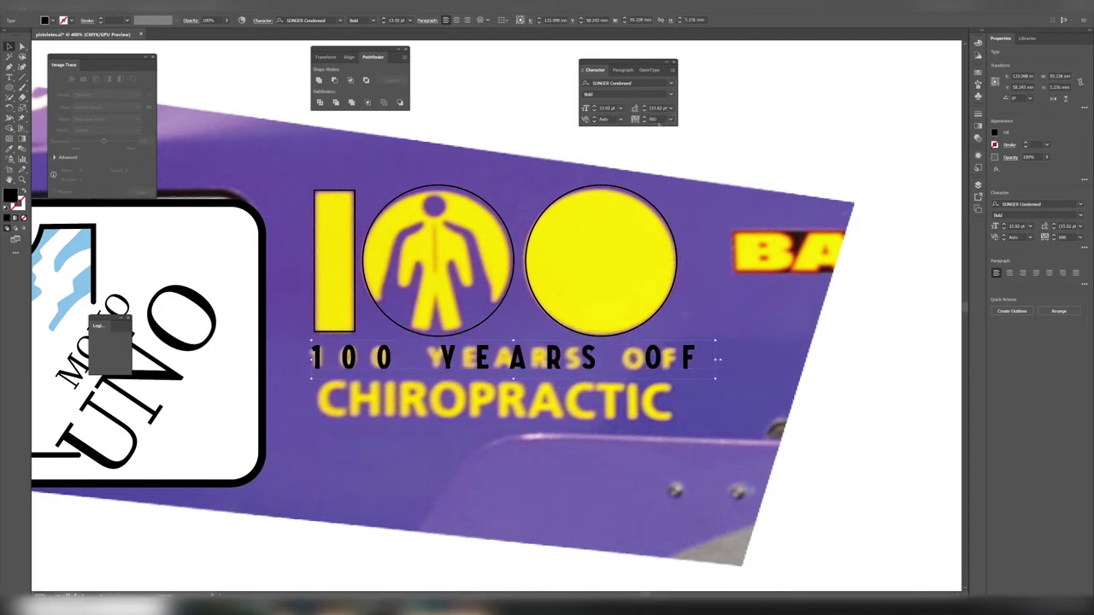
Place a copy of the line over CHIROPRACTIC and try Trebuchet MS on the upper text.
{"action": "left_click_drag", "start_coordinate": [443, 357], "coordinate": [443, 397]}
{"action": "left_click", "coordinate": [496, 358]}
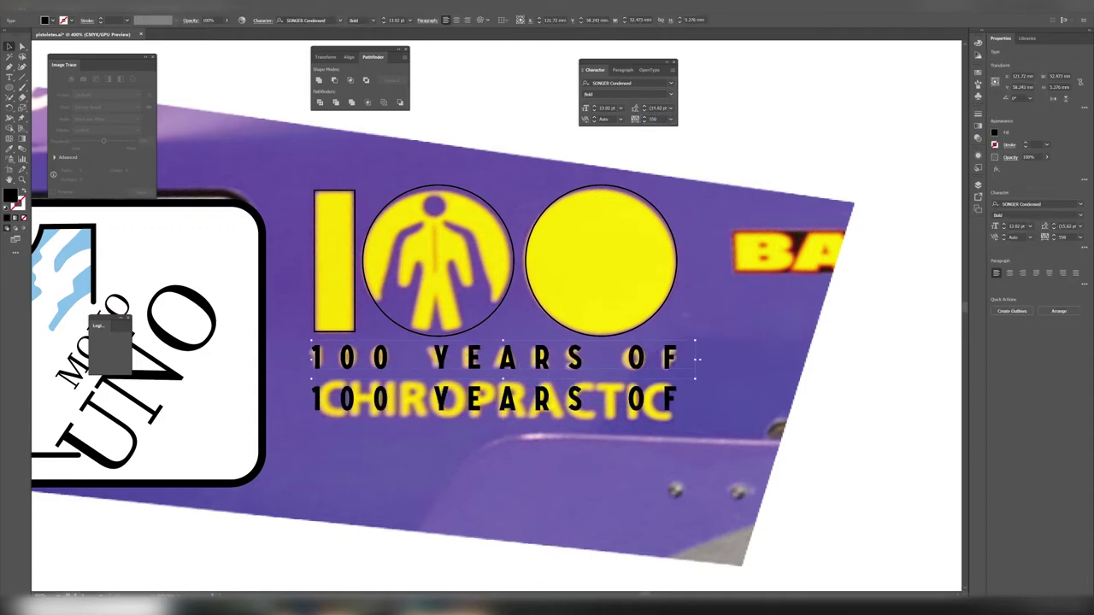
{"action": "left_click", "coordinate": [341, 20]}
{"action": "scroll", "coordinate": [481, 247], "scroll_direction": "down", "scroll_amount": 2}
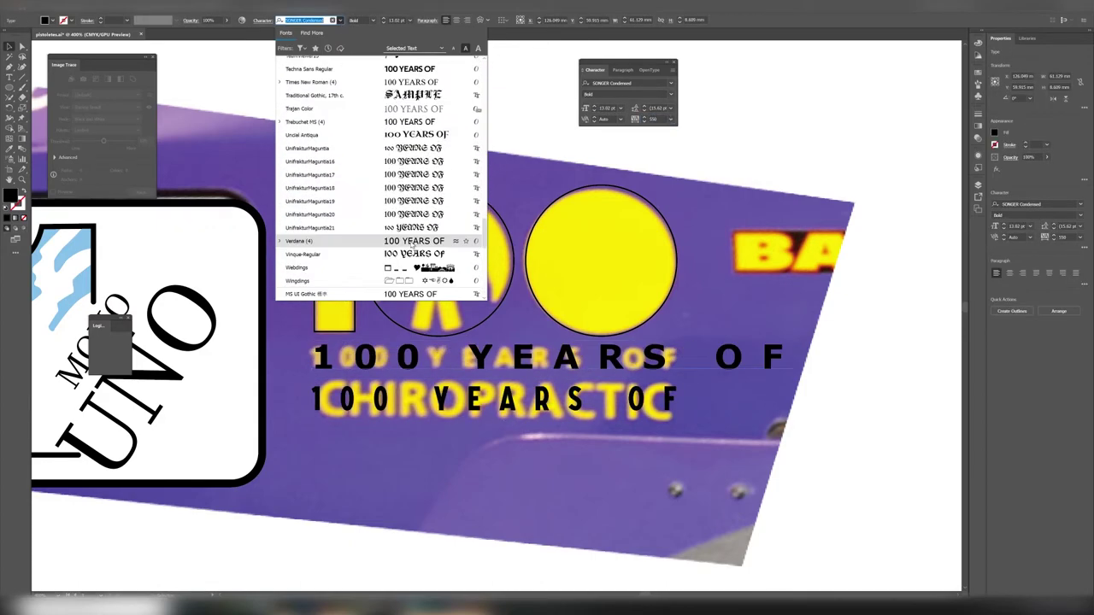
{"action": "left_click", "coordinate": [407, 122]}
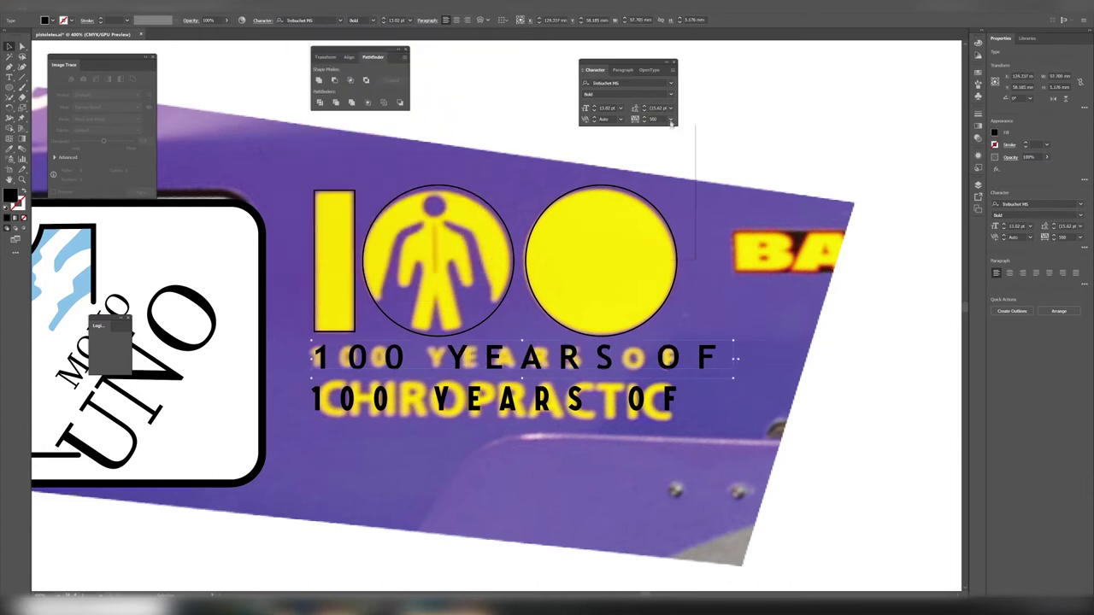
{"action": "left_click", "coordinate": [671, 122]}
Try Verdana with new tracking, then return the text to SONGER Condensed.
{"action": "left_click", "coordinate": [341, 19]}
{"action": "scroll", "coordinate": [376, 154], "scroll_direction": "down", "scroll_amount": 2}
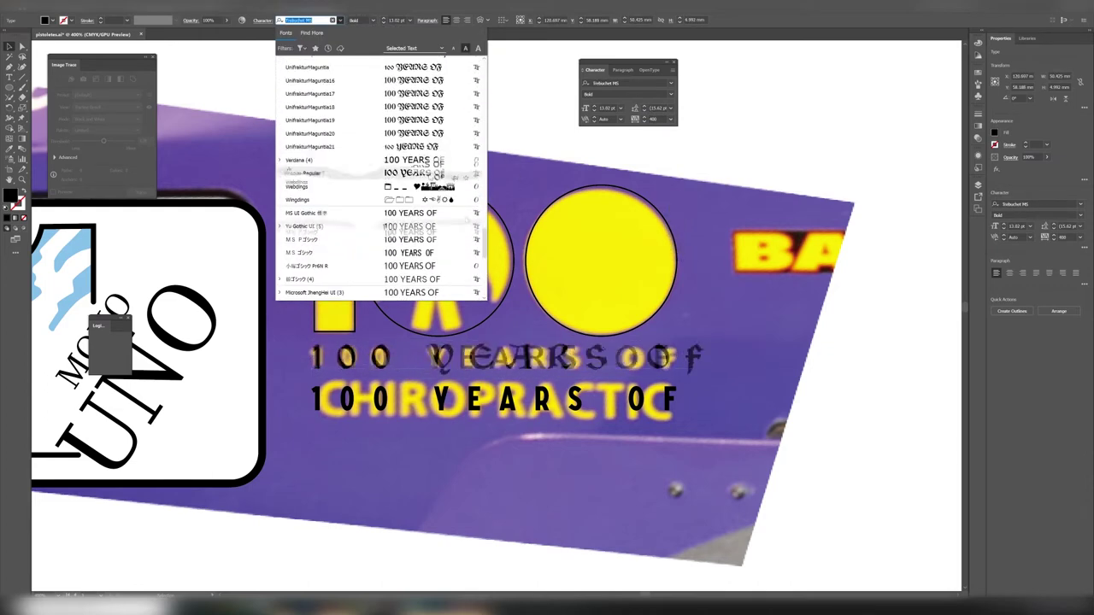
{"action": "left_click", "coordinate": [368, 156]}
{"action": "left_click", "coordinate": [671, 119]}
{"action": "left_click", "coordinate": [678, 176]}
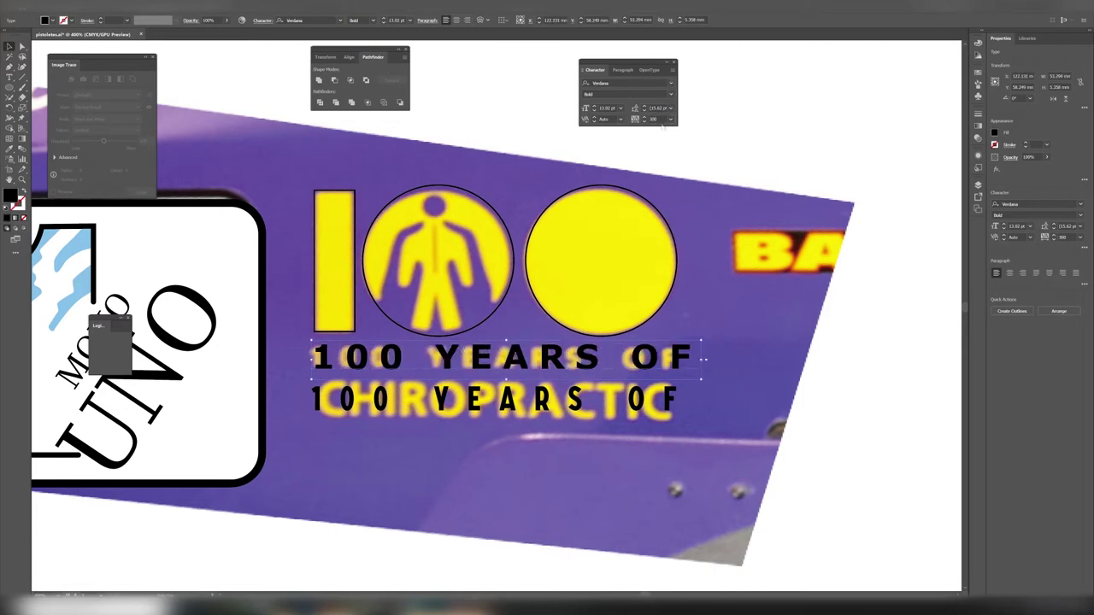
{"action": "left_click", "coordinate": [341, 19]}
{"action": "scroll", "coordinate": [423, 144], "scroll_direction": "up", "scroll_amount": 5}
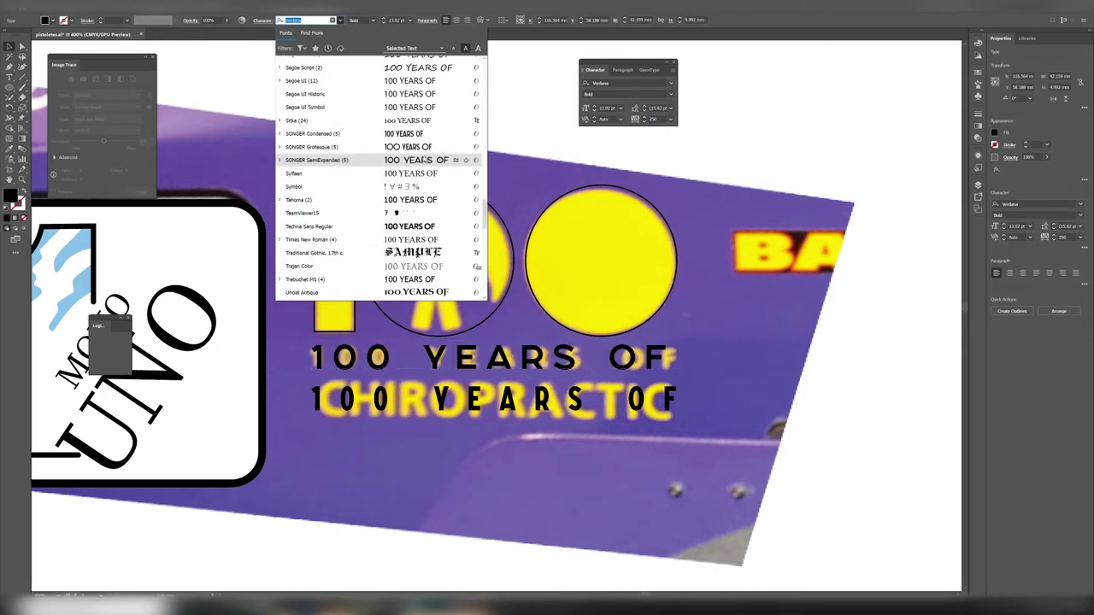
{"action": "left_click", "coordinate": [410, 134]}
Set CHIROPRACTIC in SONGER SemiExpanded and scale it over the original lettering.
{"action": "type", "text": "CHIROPRACTIC"}
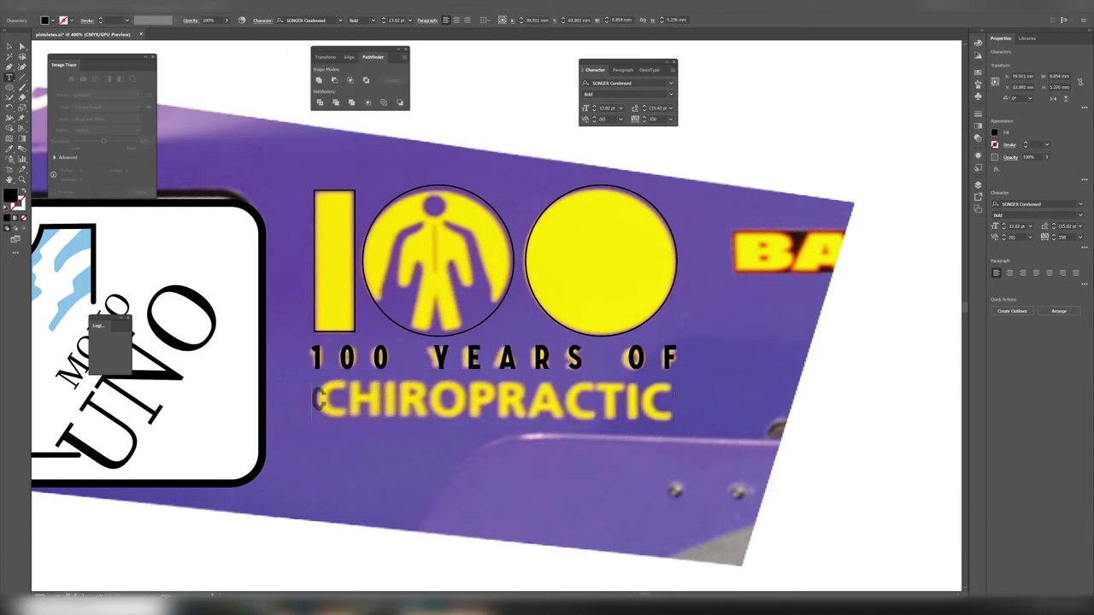
{"action": "left_click", "coordinate": [341, 20]}
{"action": "scroll", "coordinate": [423, 145], "scroll_direction": "up", "scroll_amount": 3}
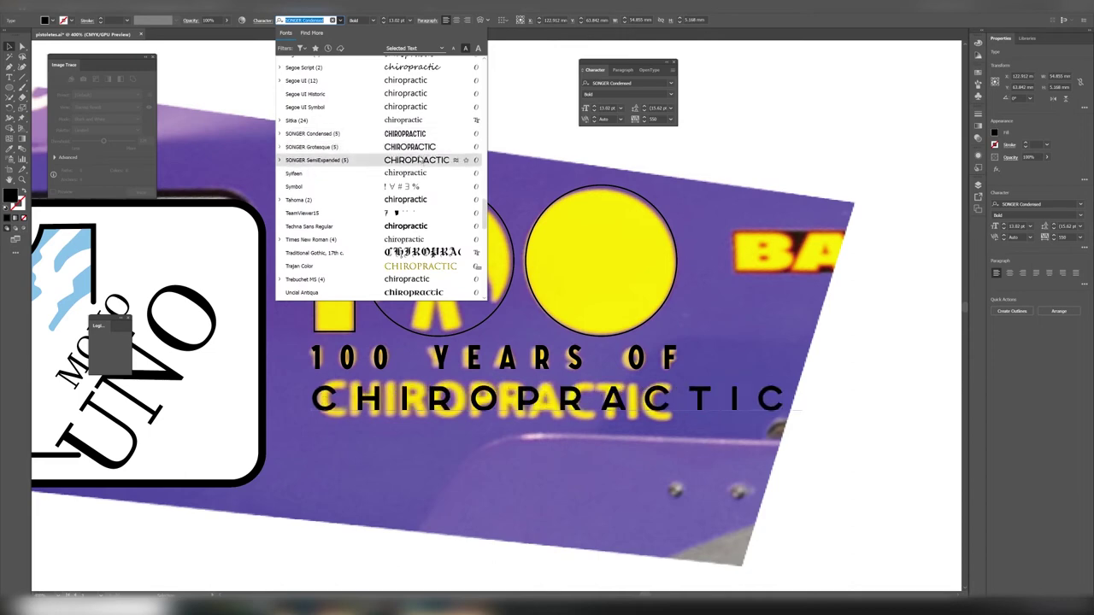
{"action": "left_click", "coordinate": [431, 160]}
{"action": "left_click_drag", "start_coordinate": [634, 430], "coordinate": [674, 421]}
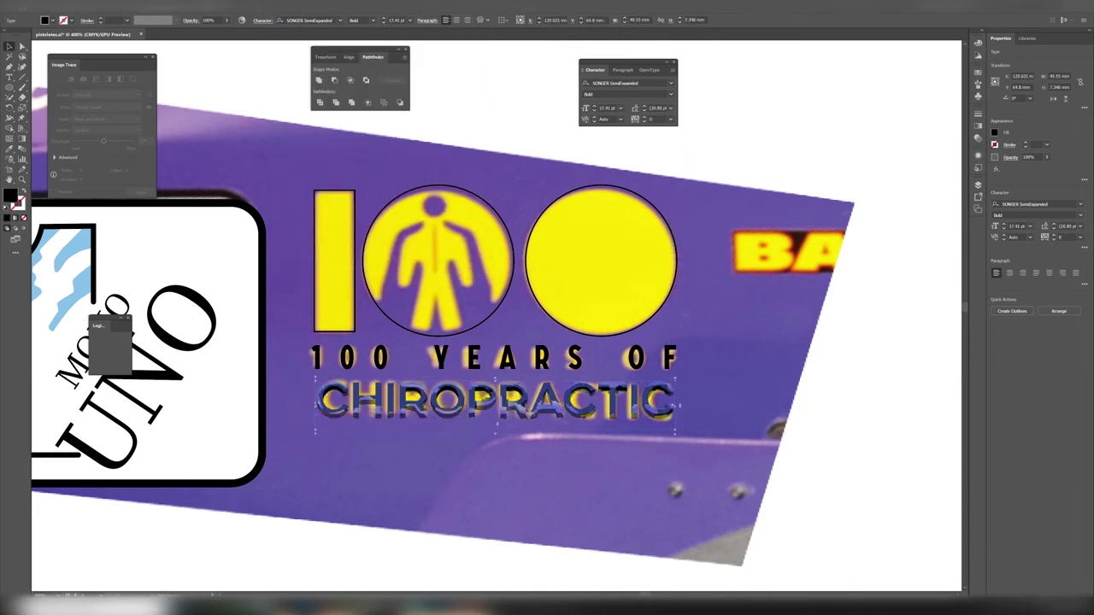
{"action": "left_click", "coordinate": [642, 326]}
Colour the text yellow from the livery artwork and convert it to outlines.
{"action": "left_click", "coordinate": [325, 402]}
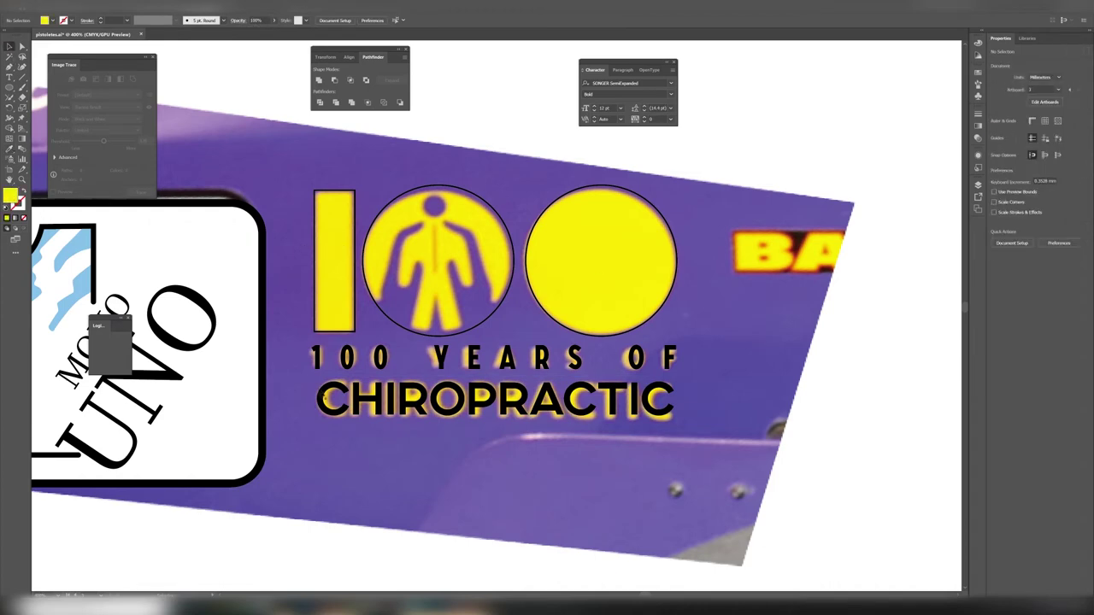
{"action": "right_click", "coordinate": [657, 367]}
{"action": "left_click", "coordinate": [684, 417]}
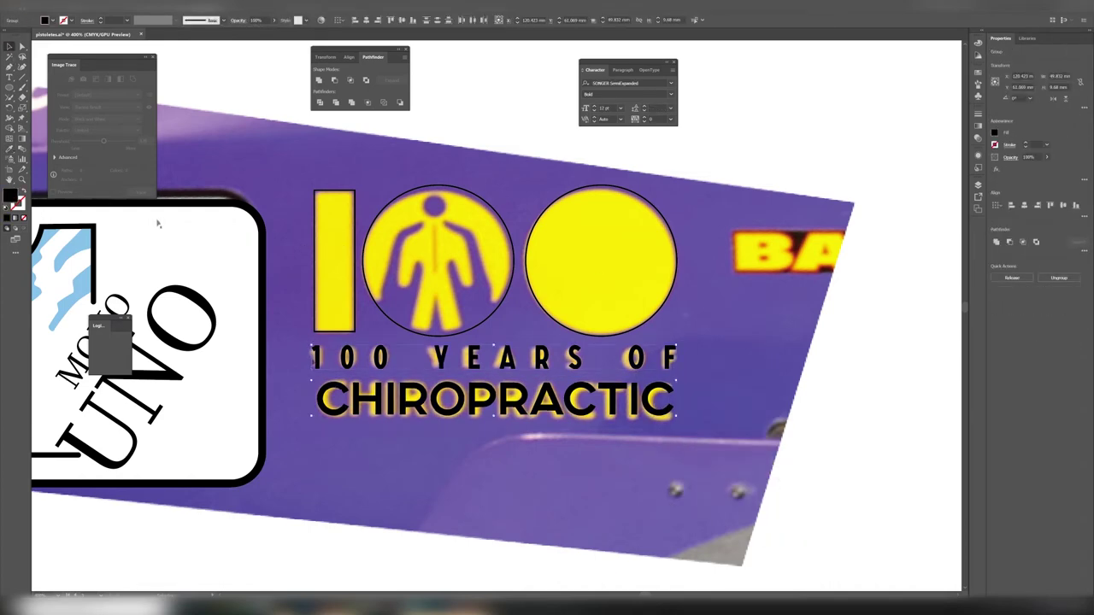
{"action": "left_click", "coordinate": [323, 158]}
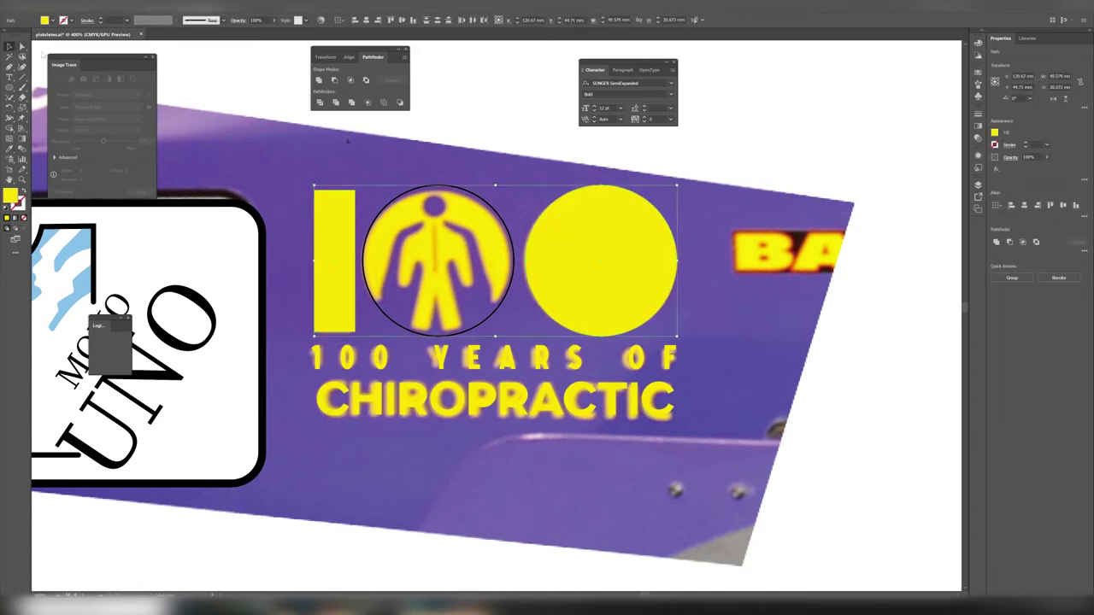
Trace one half of the stick figure inside the 100 logo's first 0.
{"action": "key", "text": "ctrl+plus"}
{"action": "left_click", "coordinate": [354, 203]}
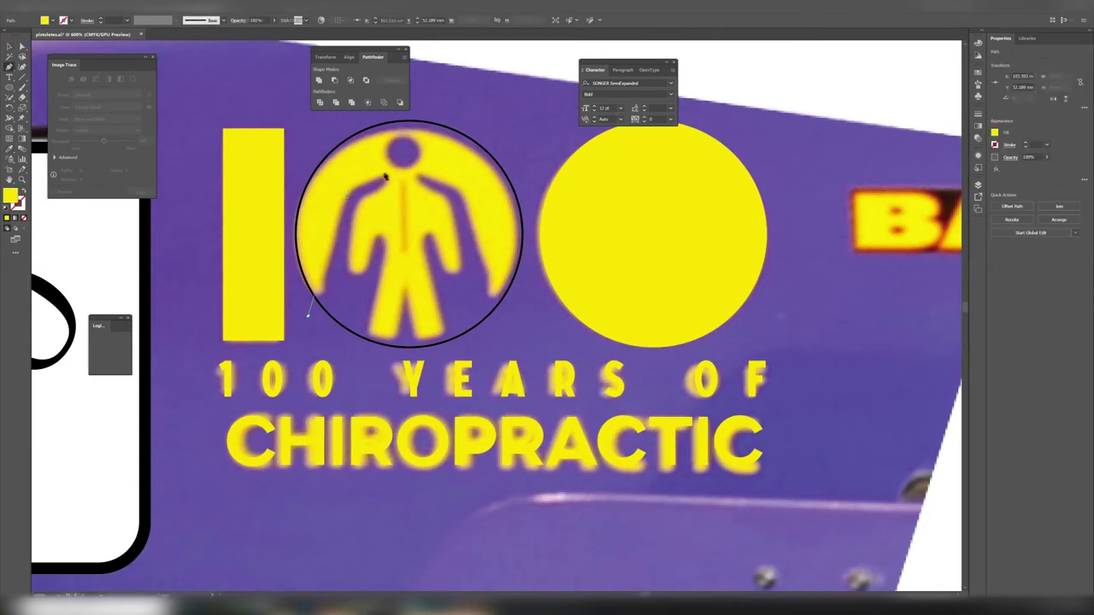
{"action": "left_click_drag", "start_coordinate": [338, 270], "coordinate": [308, 314]}
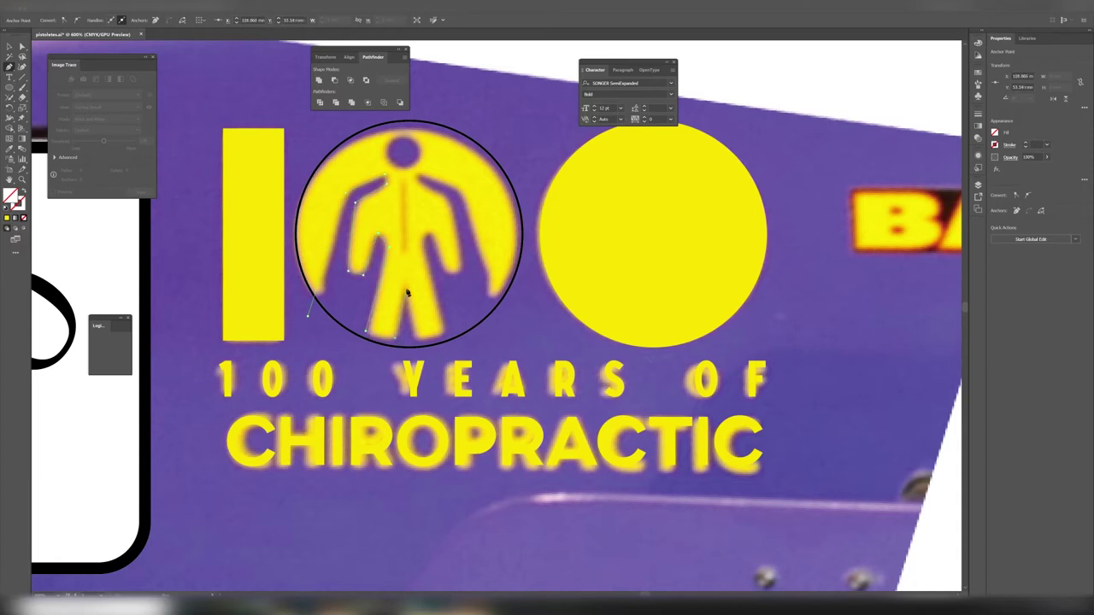
{"action": "left_click", "coordinate": [406, 355]}
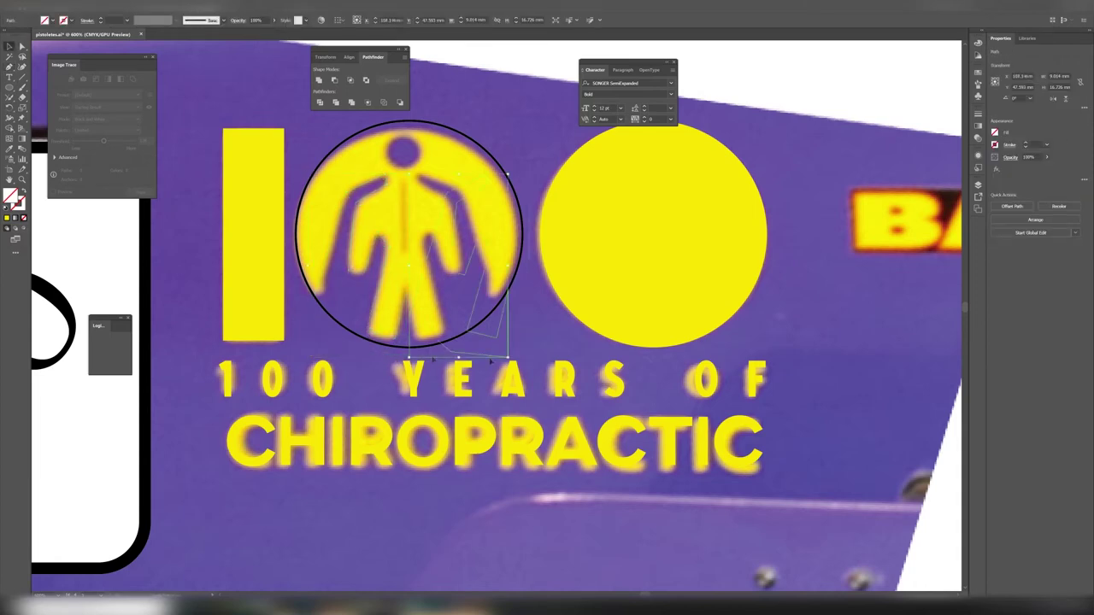
{"action": "left_click", "coordinate": [491, 338]}
In outline view, make a vertically mirrored copy of the figure half and toggle snapping guides.
{"action": "key", "text": "ctrl+y"}
{"action": "right_click", "coordinate": [492, 336]}
{"action": "left_click", "coordinate": [591, 476]}
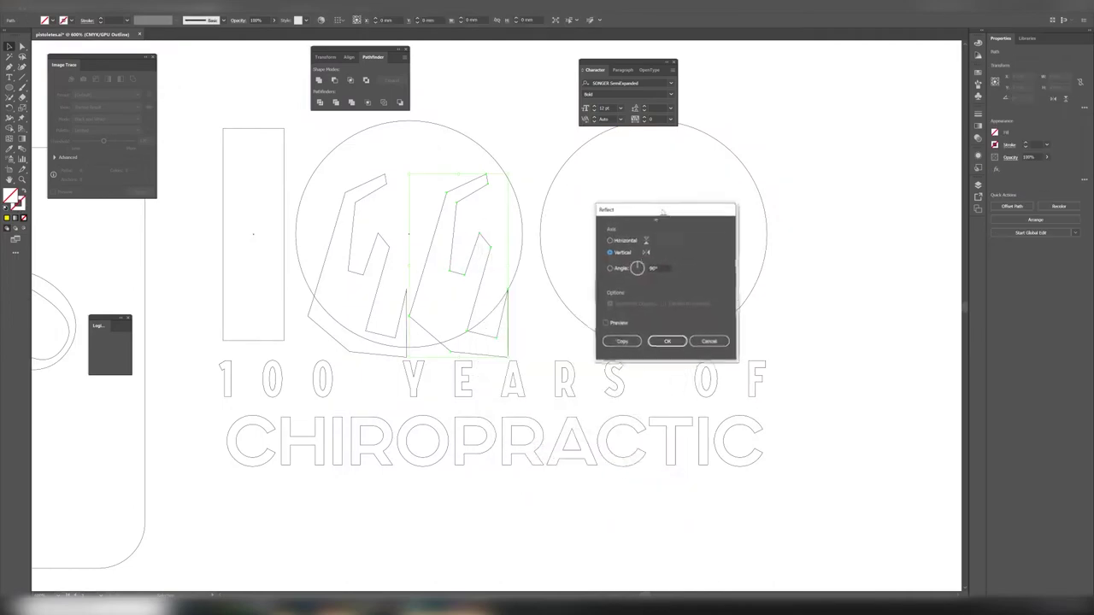
{"action": "left_click", "coordinate": [618, 247]}
{"action": "left_click", "coordinate": [665, 340]}
{"action": "scroll", "coordinate": [413, 319], "scroll_direction": "up", "scroll_amount": 4}
{"action": "left_click", "coordinate": [186, 12]}
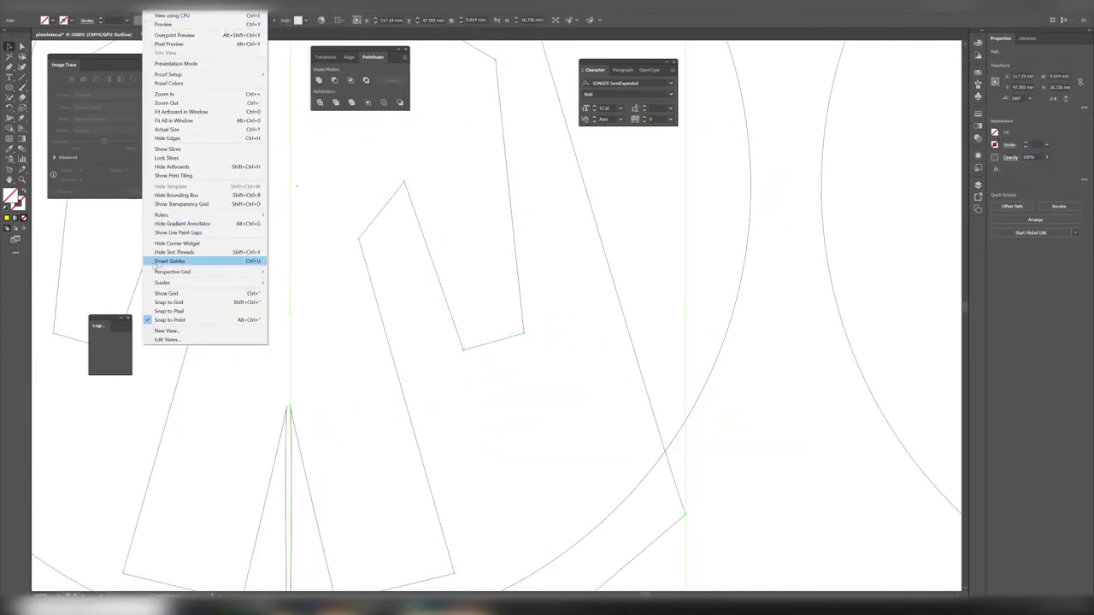
{"action": "left_click", "coordinate": [208, 259]}
{"action": "left_click", "coordinate": [327, 448]}
Zoom out and select the apex point of the figure's path.
{"action": "key", "text": "ctrl+minus"}
{"action": "key", "text": "ctrl+minus"}
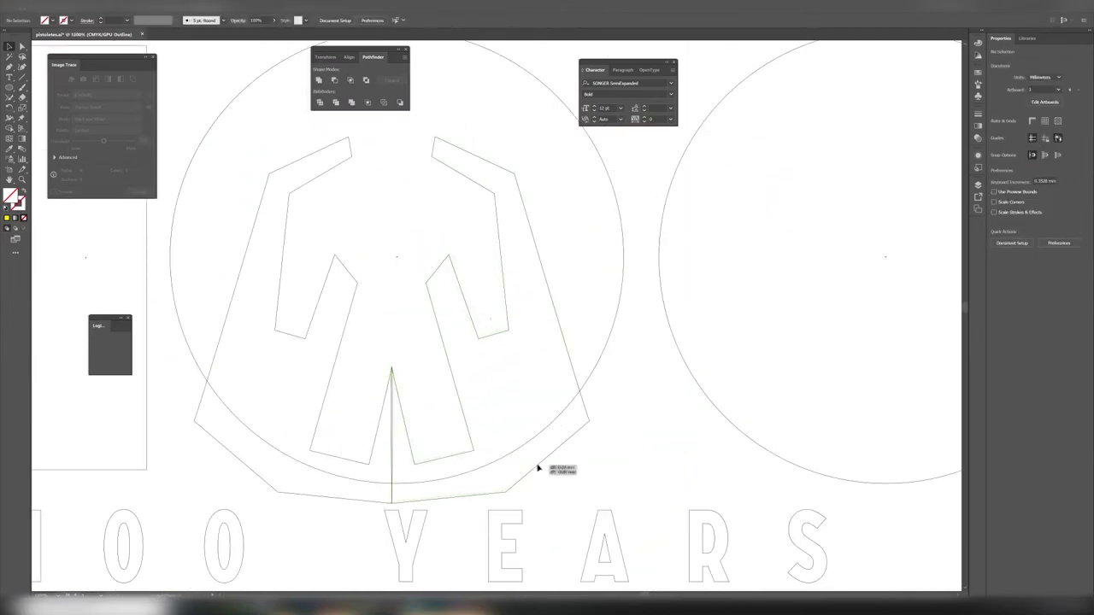
{"action": "scroll", "coordinate": [471, 163], "scroll_direction": "up", "scroll_amount": 2}
{"action": "scroll", "coordinate": [520, 247], "scroll_direction": "up", "scroll_amount": 2}
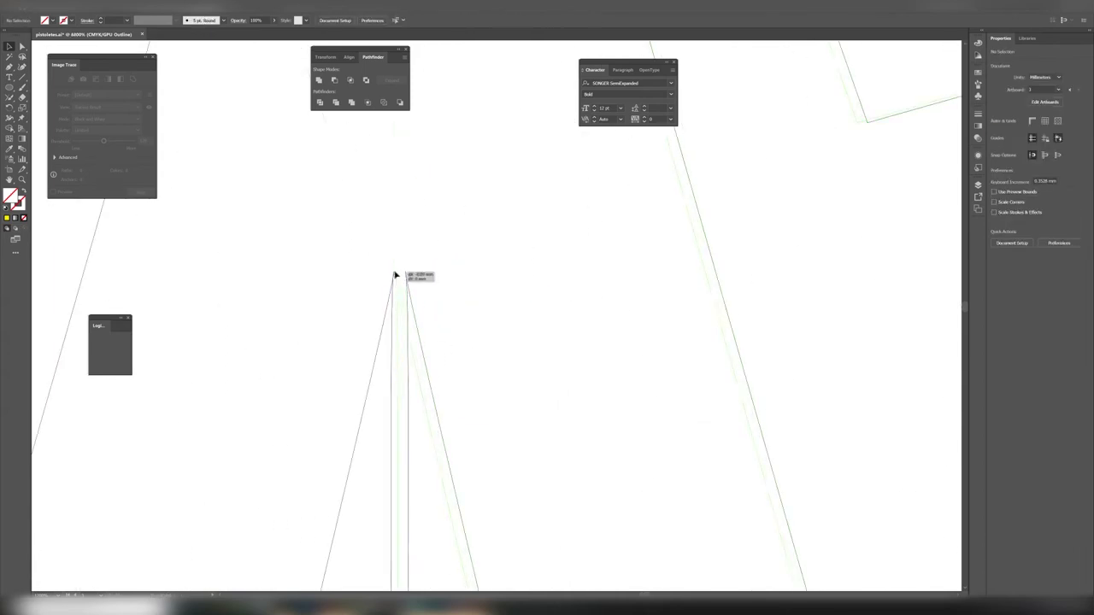
{"action": "left_click", "coordinate": [395, 276]}
{"action": "scroll", "coordinate": [467, 122], "scroll_direction": "down", "scroll_amount": 1}
{"action": "scroll", "coordinate": [391, 281], "scroll_direction": "up", "scroll_amount": 1}
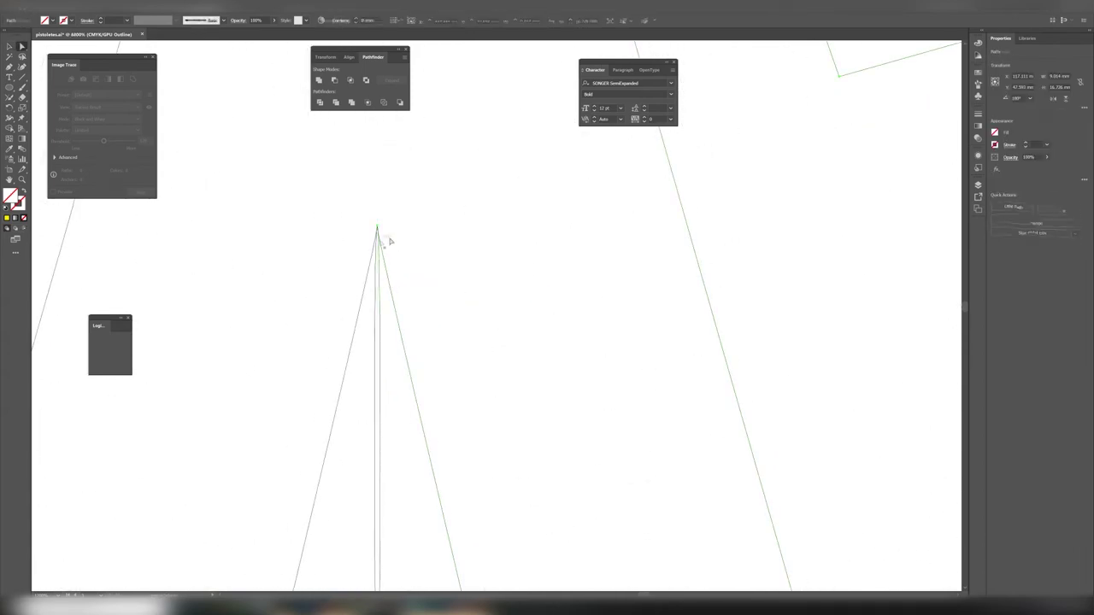
{"action": "left_click", "coordinate": [375, 232]}
Nudge the inner leg apex left onto the crotch point, then return to Preview.
{"action": "key", "text": "p"}
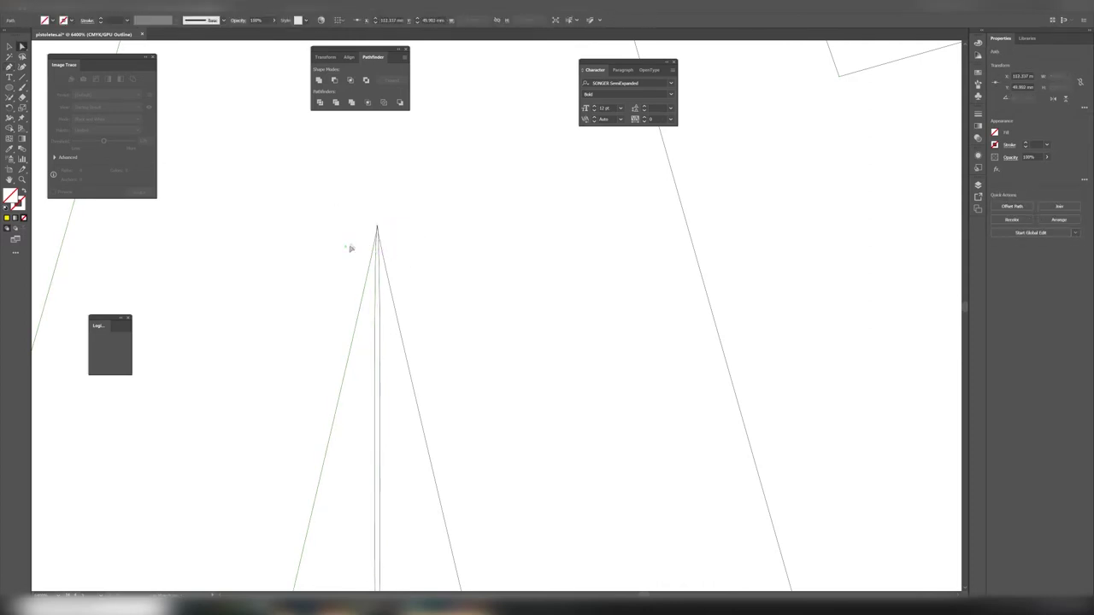
{"action": "left_click", "coordinate": [378, 224]}
{"action": "key", "text": "Left"}
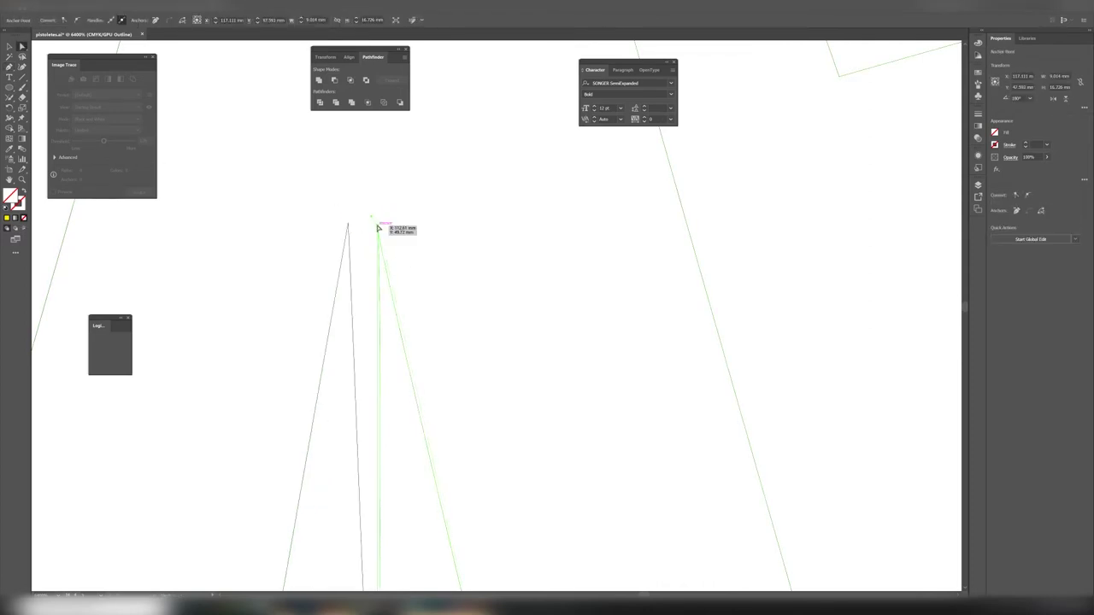
{"action": "left_click", "coordinate": [349, 224]}
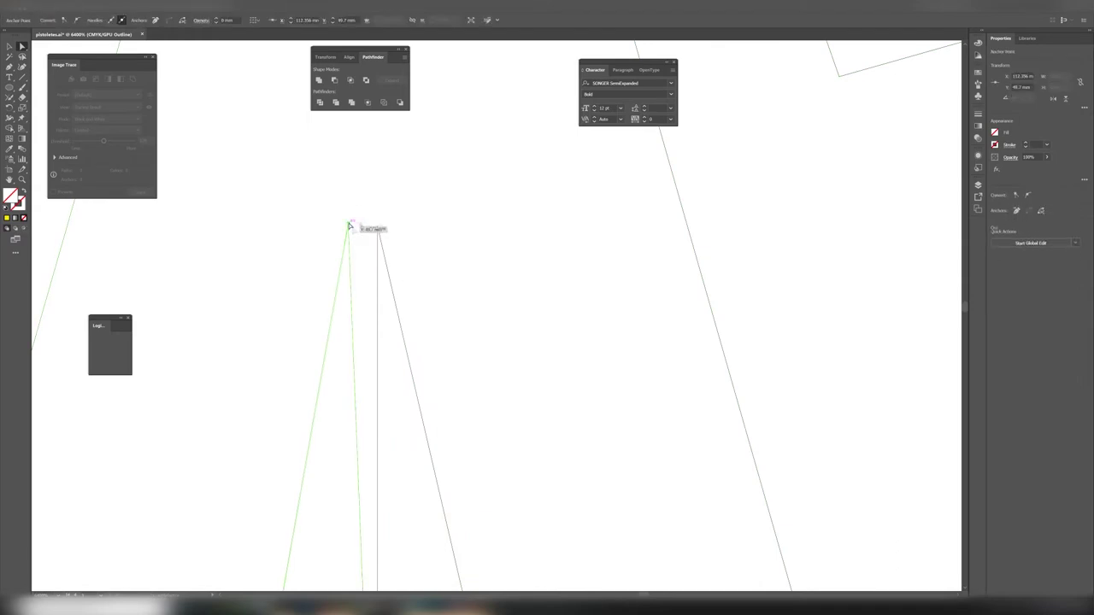
{"action": "scroll", "coordinate": [454, 248], "scroll_direction": "down", "scroll_amount": 2, "text": "alt"}
{"action": "scroll", "coordinate": [452, 305], "scroll_direction": "down", "scroll_amount": 3, "text": "alt"}
{"action": "key", "text": "ctrl+y"}
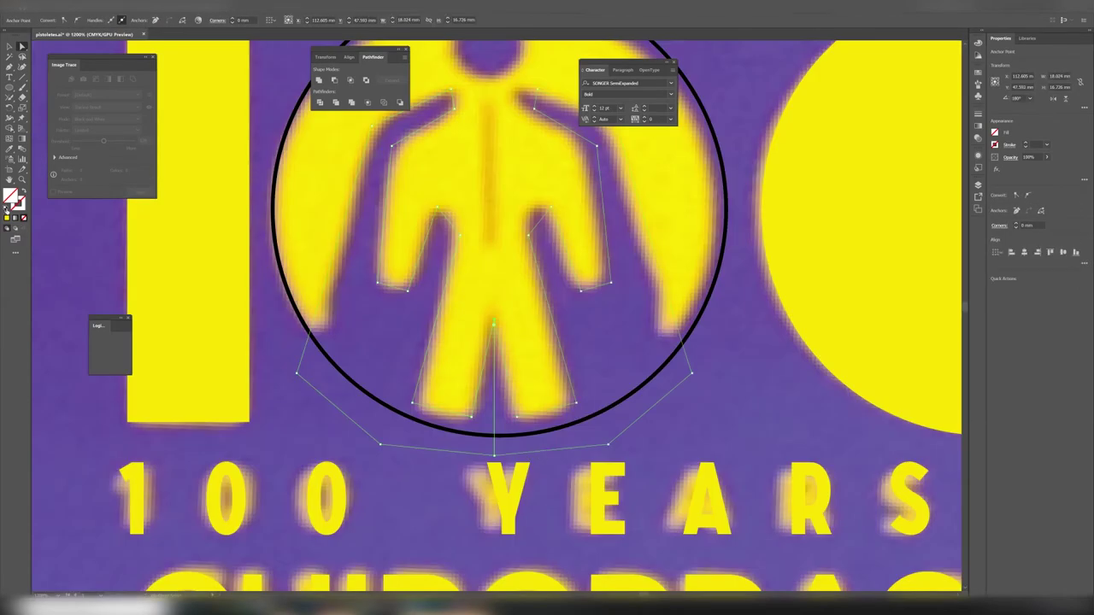
Draw a head circle, combine it with the arc outline via Ctrl+8, and fill it yellow.
{"action": "left_click", "coordinate": [7, 207]}
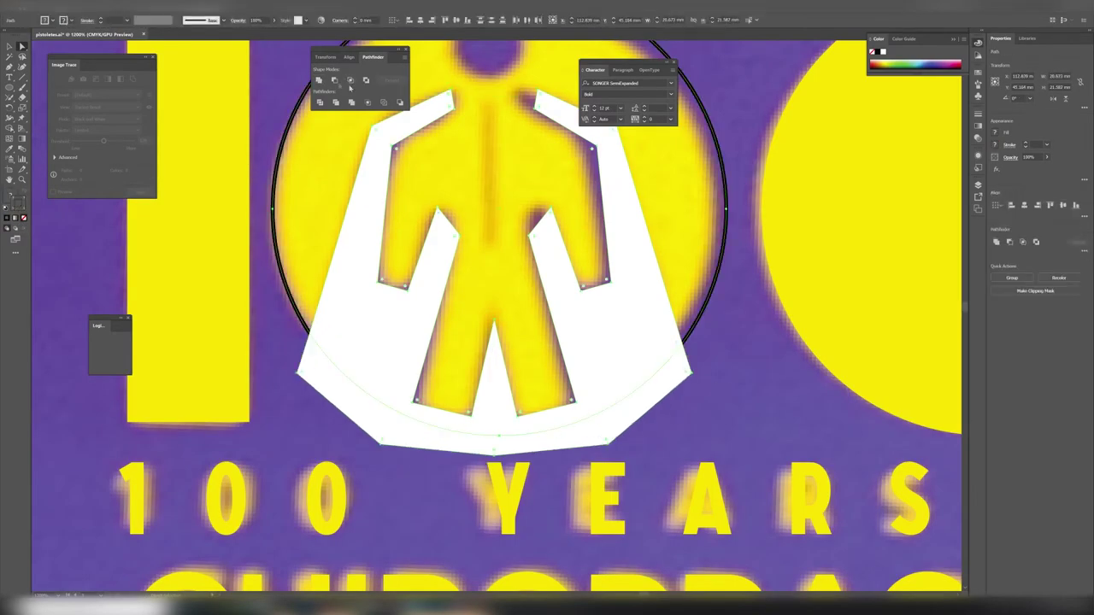
{"action": "key", "text": "ctrl+z"}
{"action": "left_click_drag", "start_coordinate": [496, 256], "coordinate": [438, 414]}
{"action": "left_click_drag", "start_coordinate": [459, 184], "coordinate": [460, 186]}
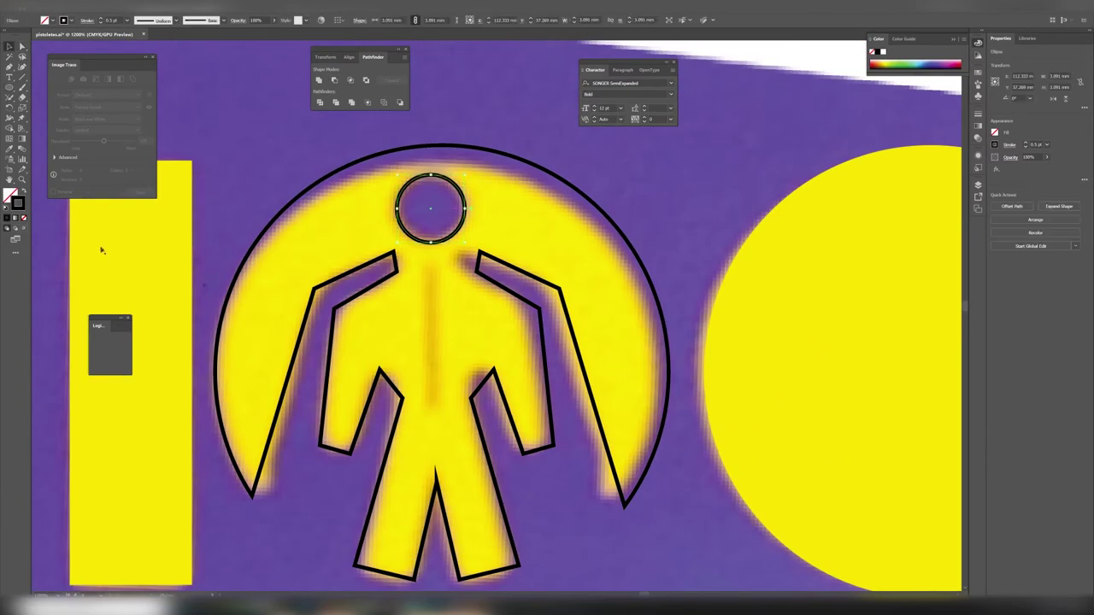
{"action": "left_click", "coordinate": [410, 153], "text": "shift"}
{"action": "key", "text": "ctrl+8"}
{"action": "key", "text": "i"}
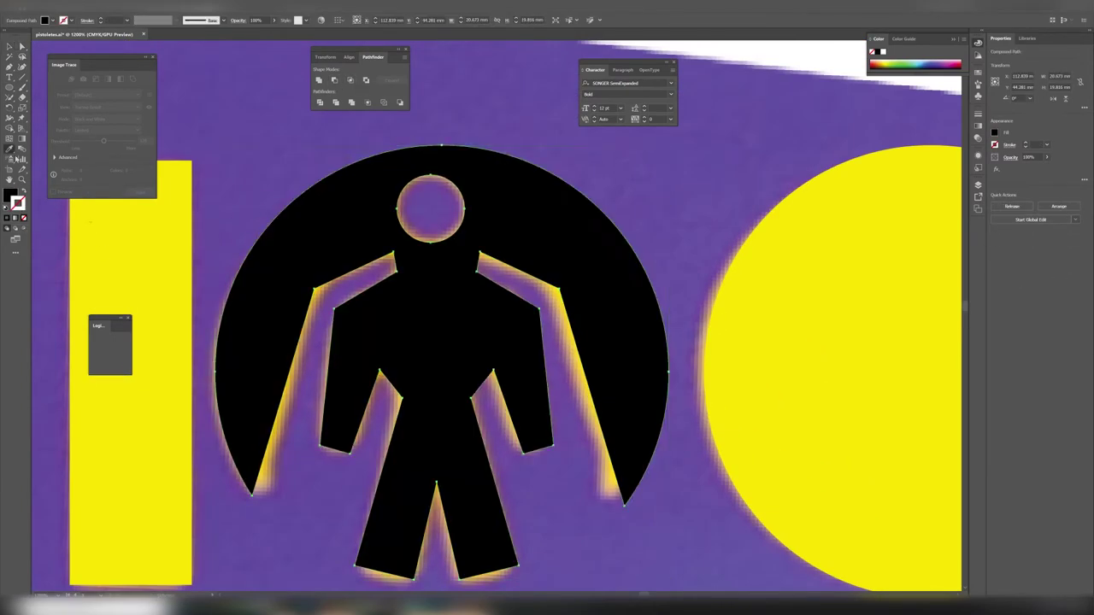
{"action": "left_click", "coordinate": [855, 342]}
{"action": "key", "text": "ctrl+minus"}
{"action": "key", "text": "ctrl+minus"}
{"action": "key", "text": "ctrl+minus"}
{"action": "left_click", "coordinate": [977, 184]}
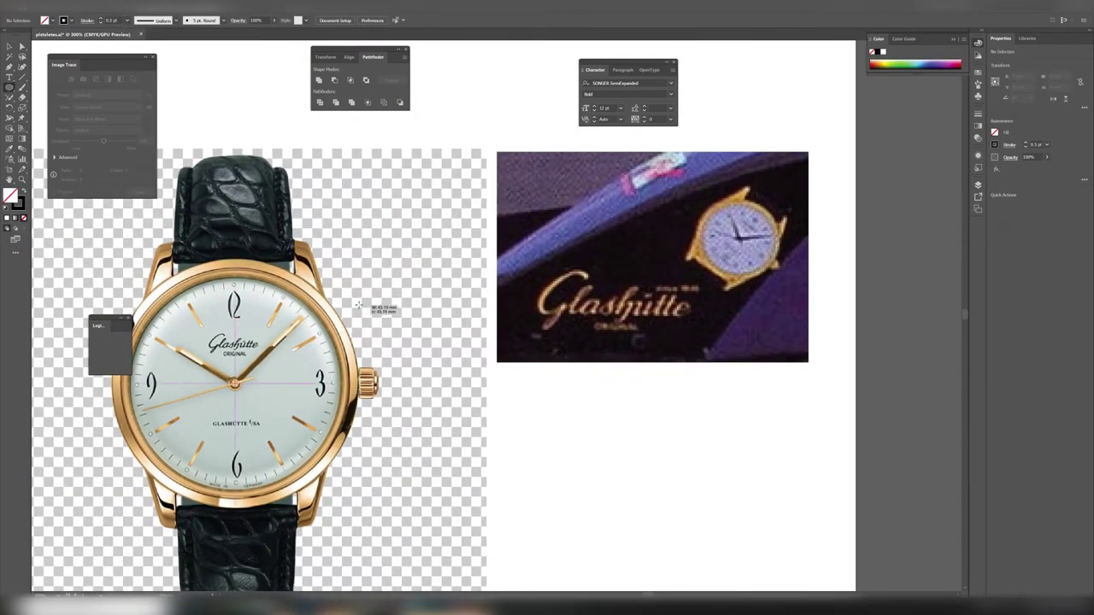
Draw a circle and scale it to fit the watch dial.
{"action": "left_click_drag", "start_coordinate": [359, 306], "coordinate": [359, 306]}
{"action": "mouse_move", "coordinate": [359, 260]}
{"action": "left_mouse_down"}
{"action": "mouse_move", "coordinate": [358, 272]}
{"action": "mouse_move", "coordinate": [458, 265]}
{"action": "left_mouse_up"}
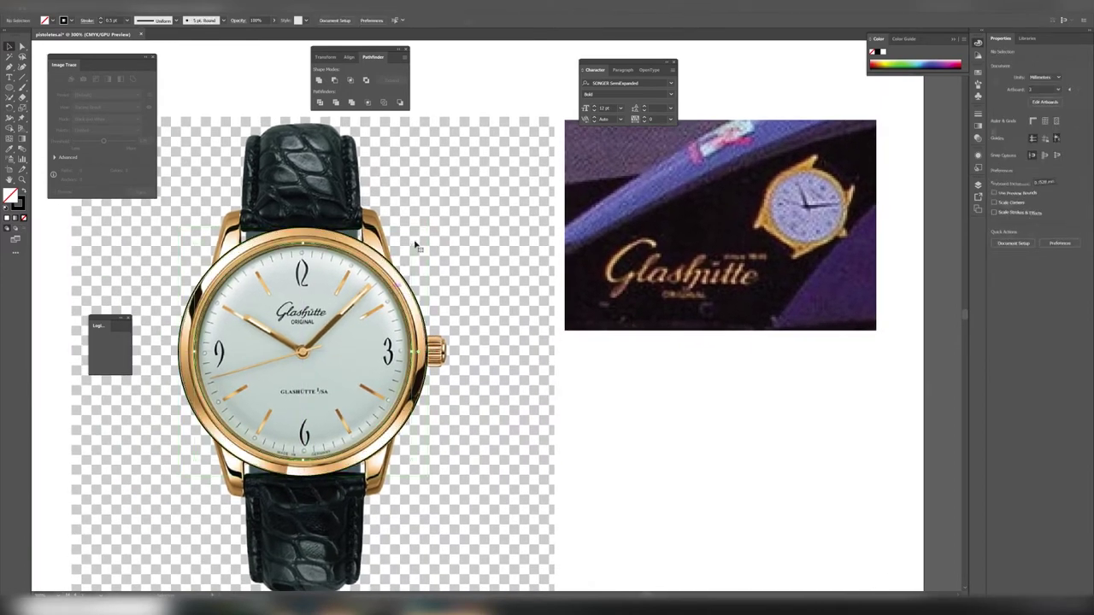
{"action": "left_click", "coordinate": [382, 332]}
Draw the clock hands at the dial centre as black-filled Pen shapes.
{"action": "key", "text": "p"}
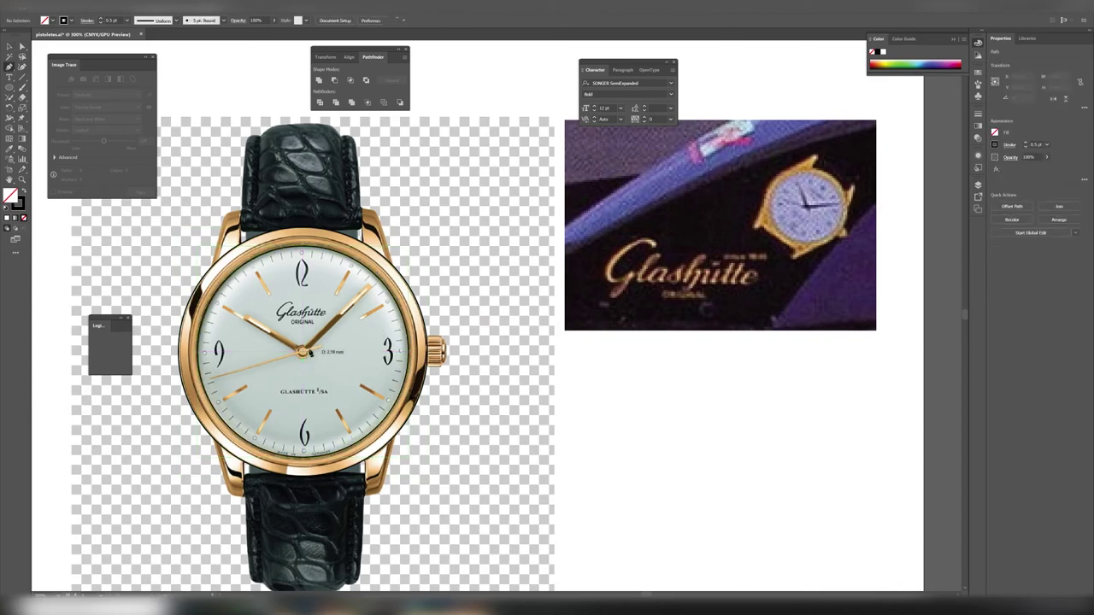
{"action": "left_click", "coordinate": [302, 352]}
{"action": "key", "text": "shift+x"}
{"action": "left_click", "coordinate": [309, 357]}
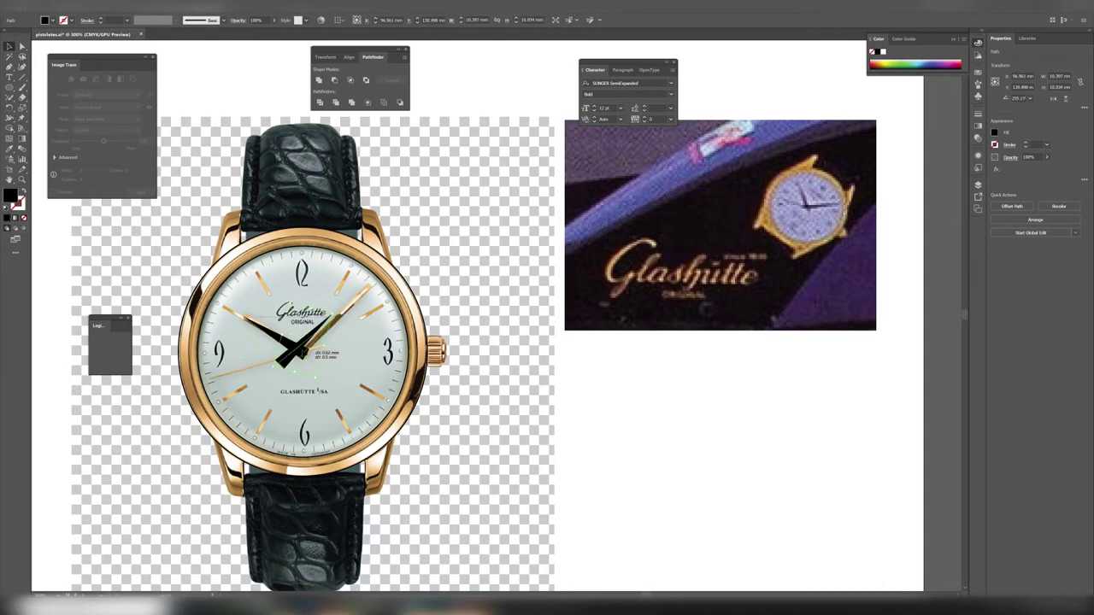
{"action": "left_click_drag", "start_coordinate": [309, 357], "coordinate": [362, 298]}
{"action": "left_click", "coordinate": [674, 436]}
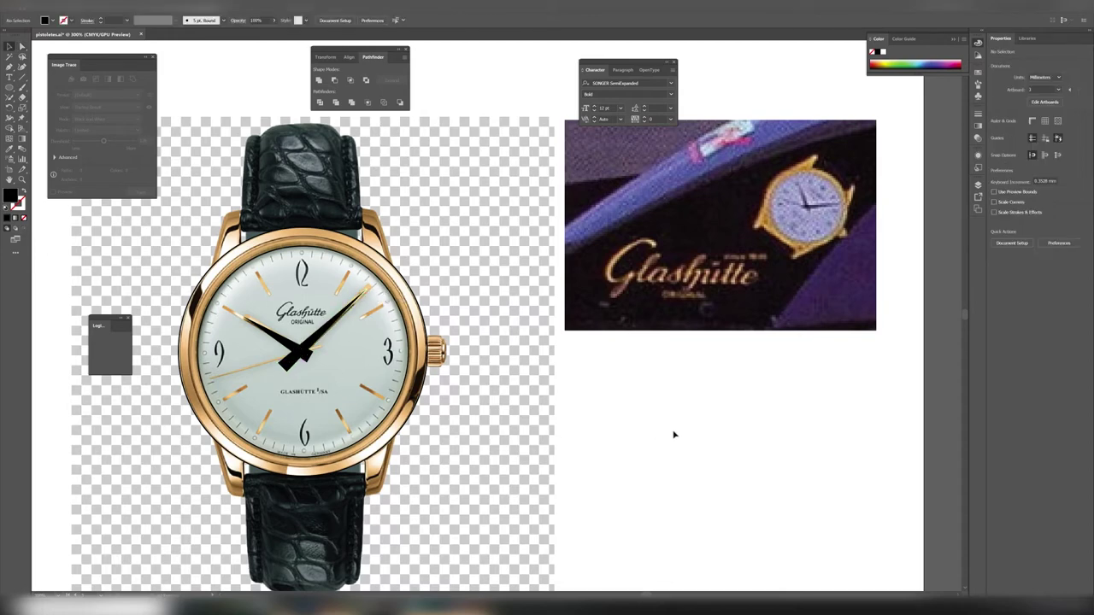
{"action": "left_click_drag", "start_coordinate": [290, 357], "coordinate": [294, 365]}
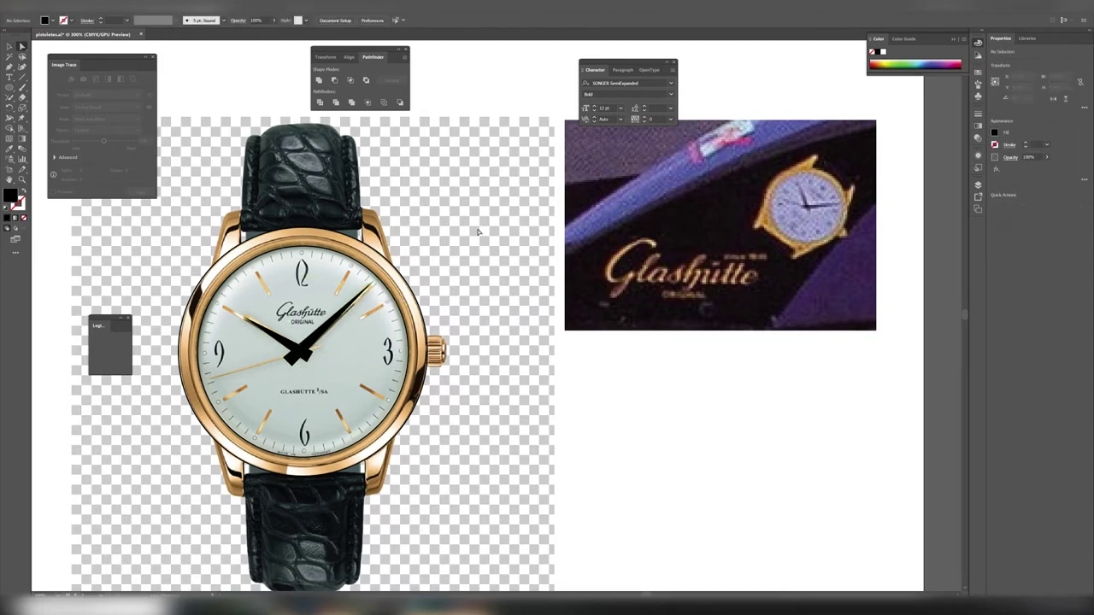
{"action": "left_click", "coordinate": [408, 353]}
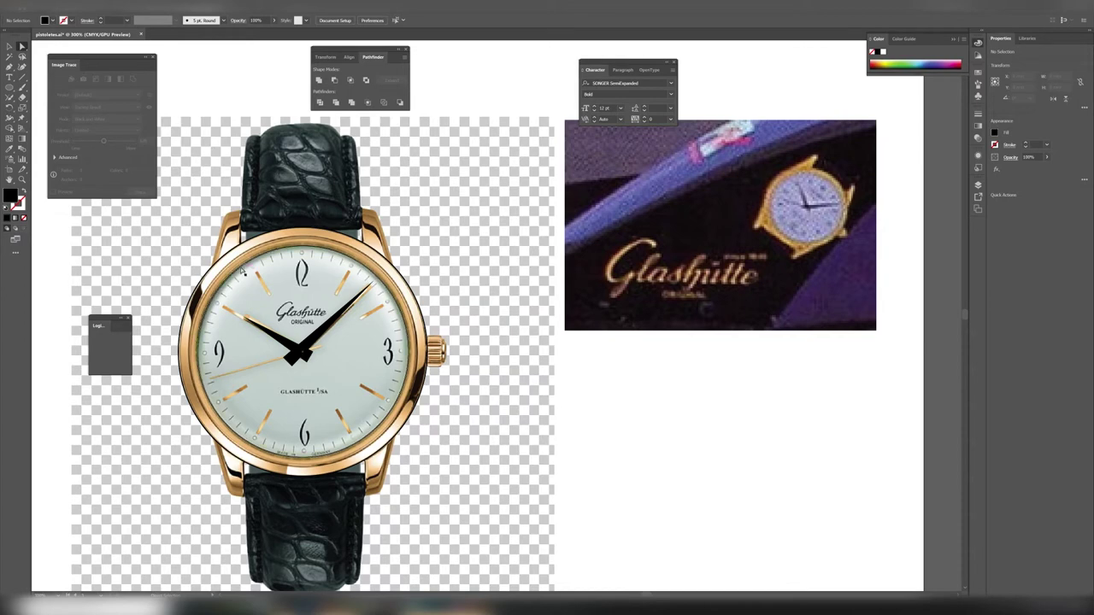
Fill the dial white, add an inner circle, and give the outer ring 0.5 pt strokes and yellow fill.
{"action": "left_click", "coordinate": [10, 202]}
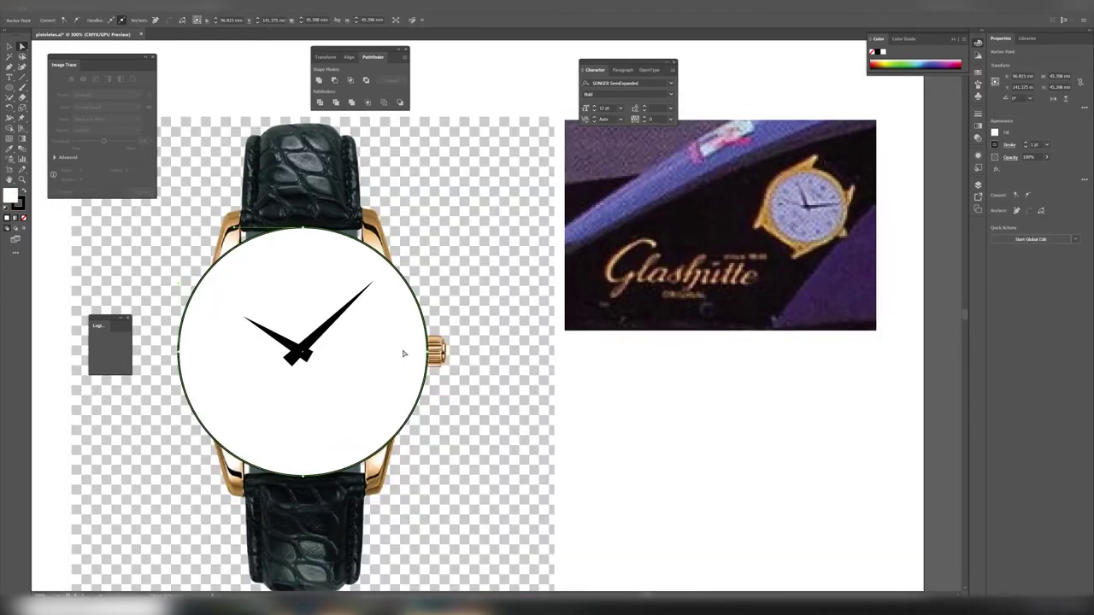
{"action": "left_click", "coordinate": [979, 184]}
{"action": "left_click_drag", "start_coordinate": [923, 230], "coordinate": [927, 215]}
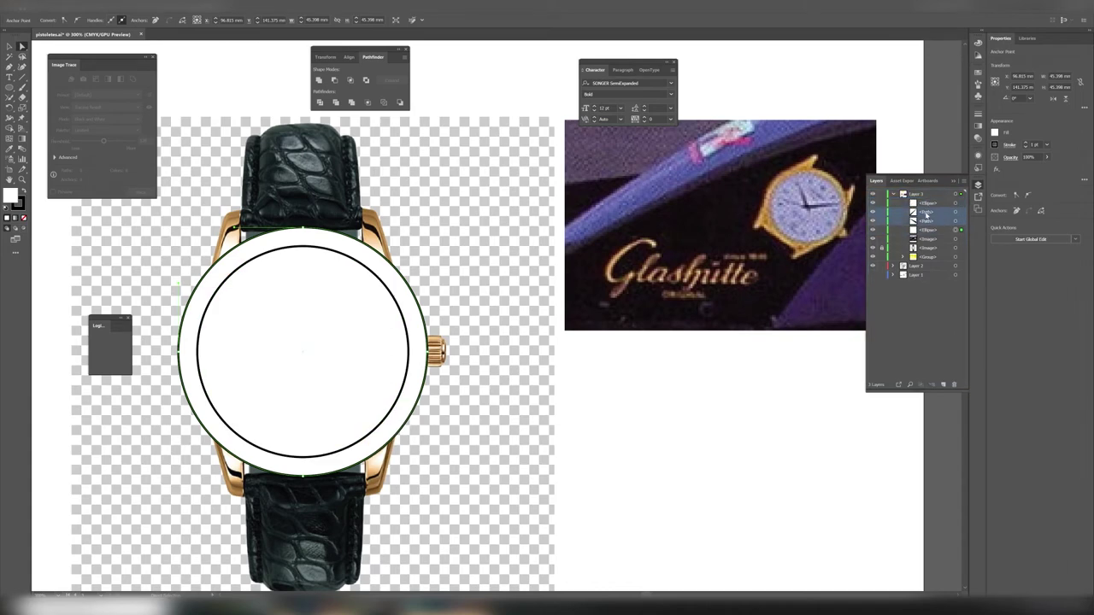
{"action": "left_click", "coordinate": [979, 112]}
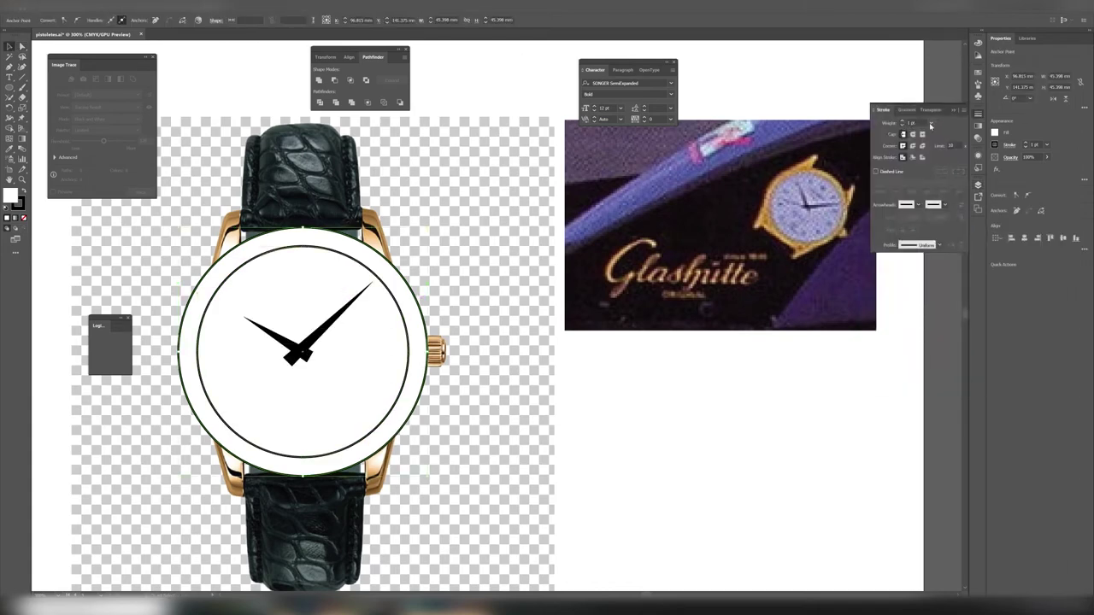
{"action": "left_click", "coordinate": [931, 126]}
{"action": "left_click", "coordinate": [978, 42]}
{"action": "left_click", "coordinate": [887, 61]}
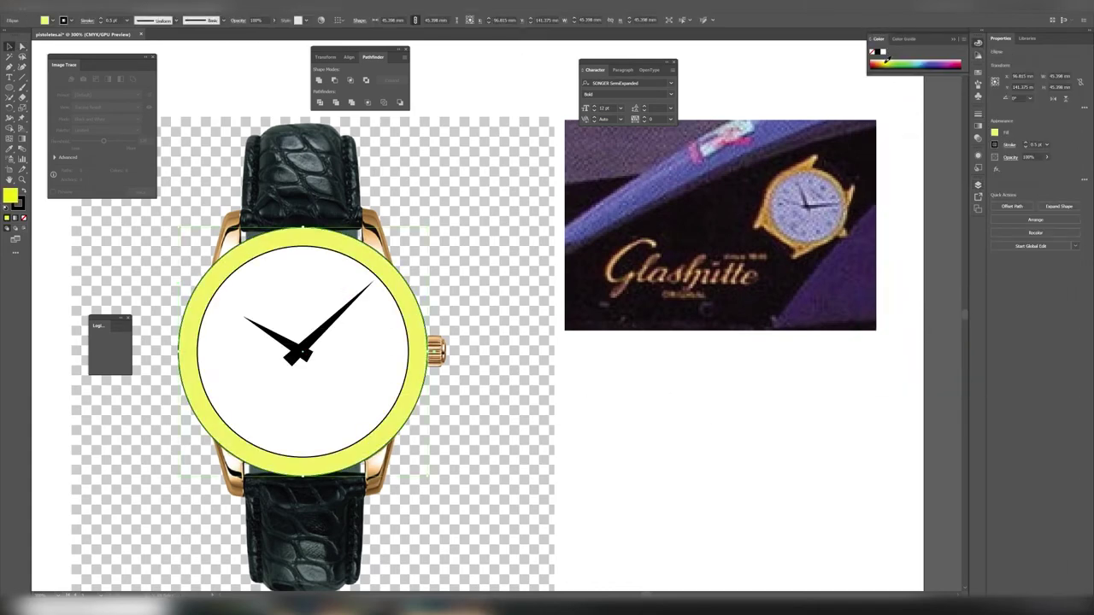
Deselect and begin tracing the upper-left watch lug with the Pen tool.
{"action": "key", "text": "ctrl+shift+a"}
{"action": "key", "text": "p"}
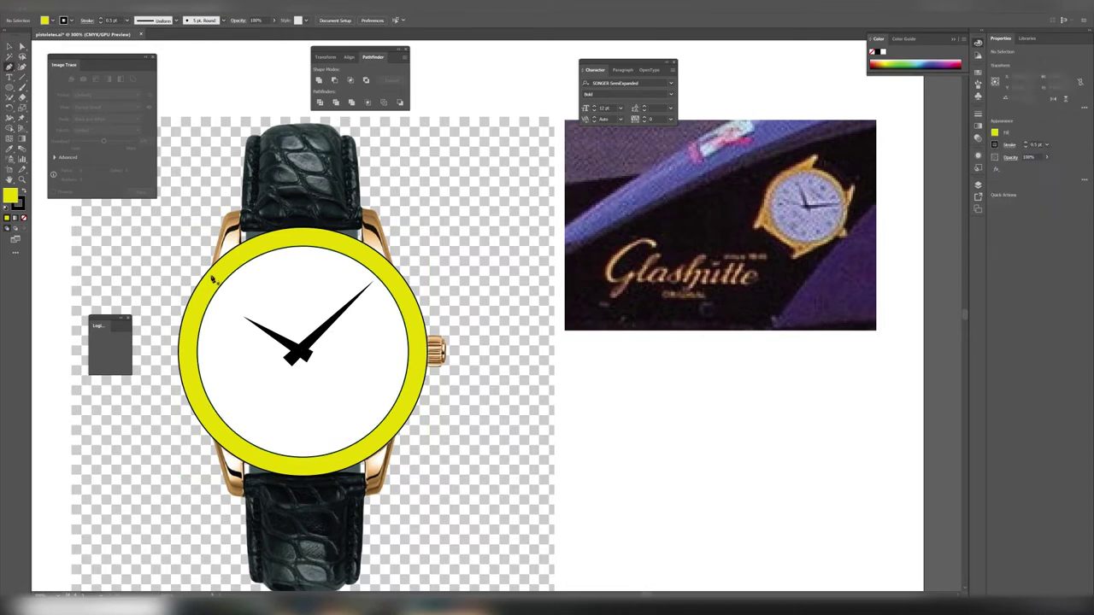
{"action": "left_click_drag", "start_coordinate": [219, 248], "coordinate": [227, 217]}
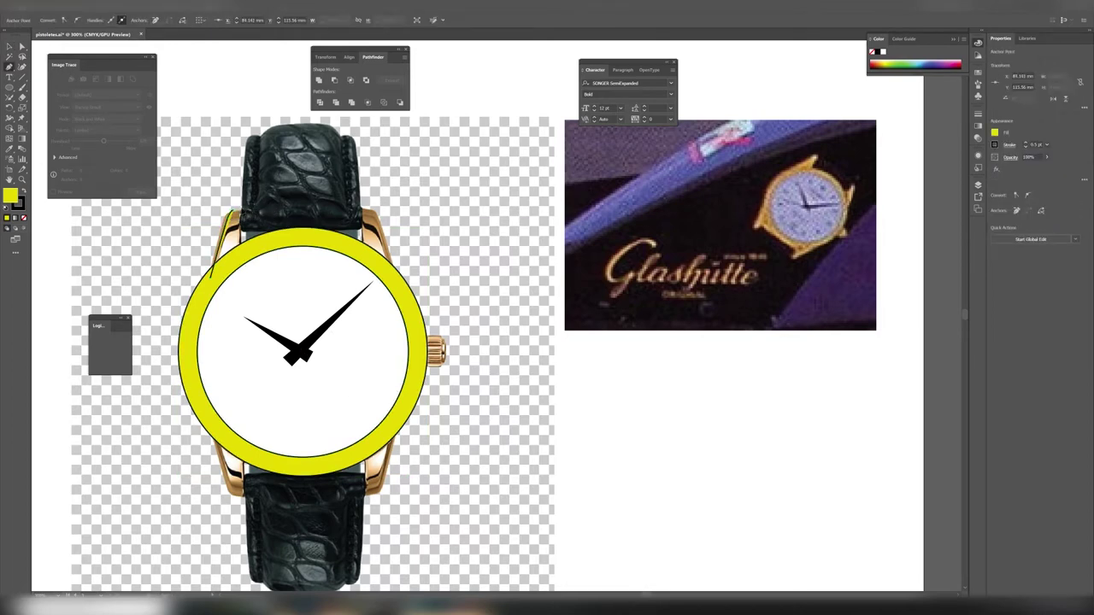
Reflect copies of the lug to make four lugs, top and bottom, on both sides.
{"action": "right_click", "coordinate": [292, 214]}
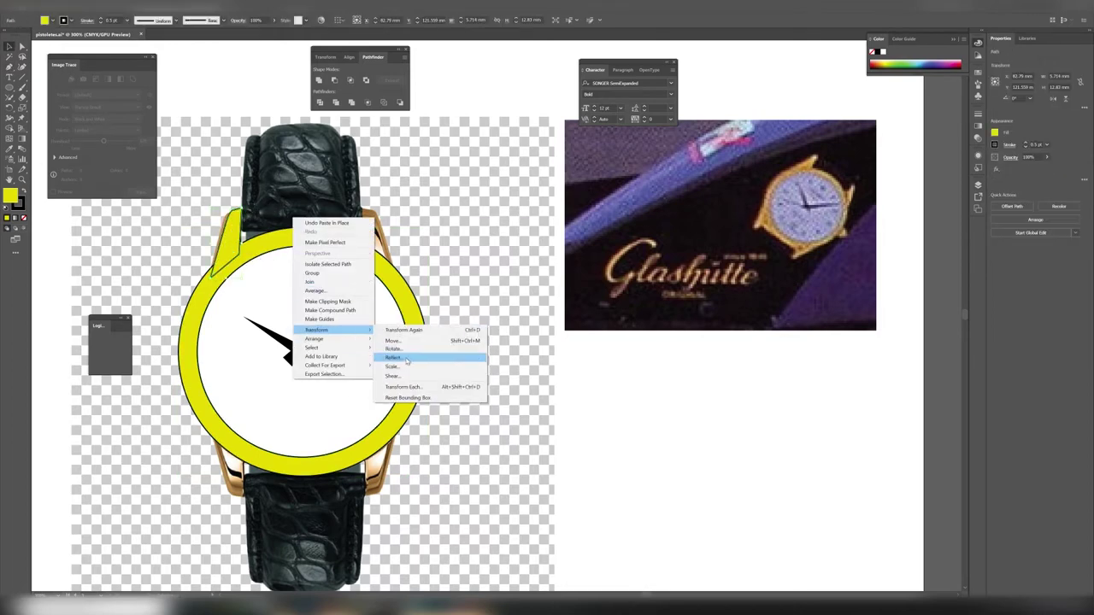
{"action": "left_click", "coordinate": [410, 354]}
{"action": "left_click", "coordinate": [624, 340]}
{"action": "left_click_drag", "start_coordinate": [221, 242], "coordinate": [372, 243]}
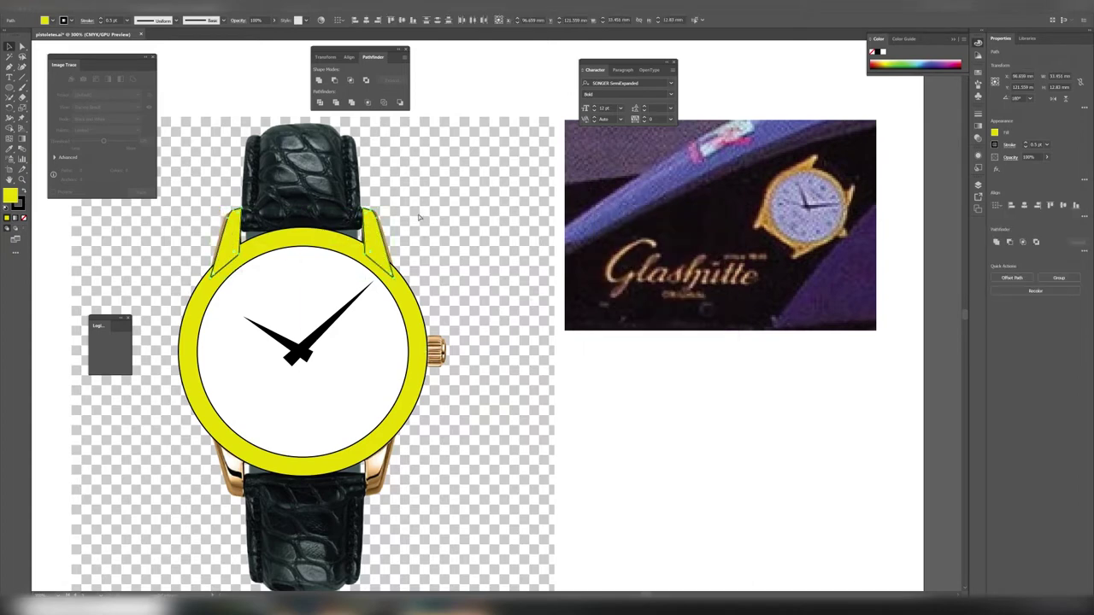
{"action": "right_click", "coordinate": [376, 249]}
{"action": "key", "text": "Return"}
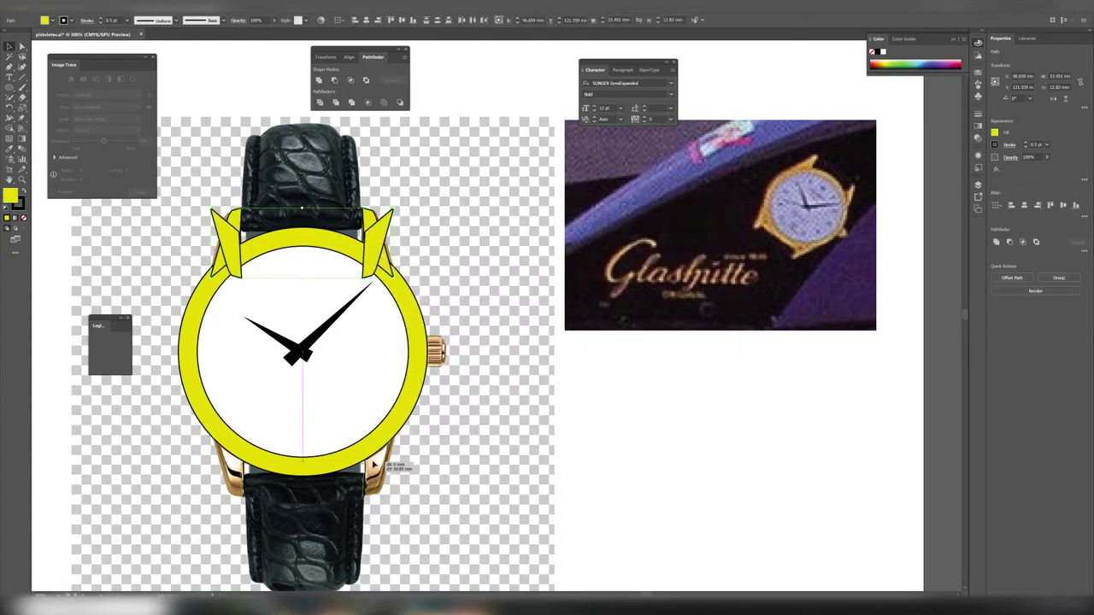
{"action": "left_click_drag", "start_coordinate": [374, 465], "coordinate": [373, 466]}
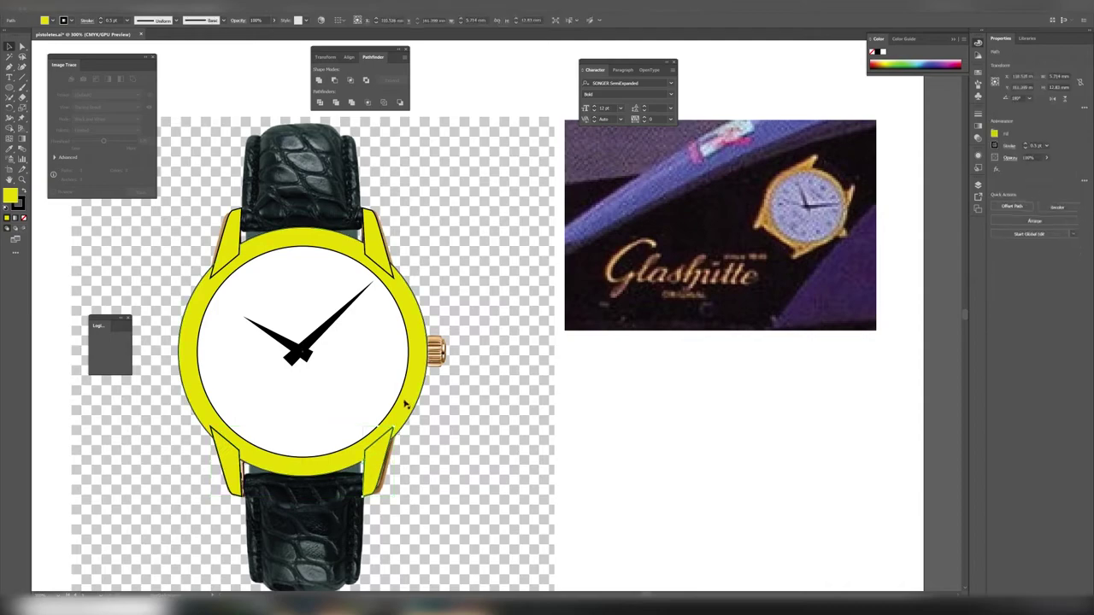
Unite the ring and four lugs and move the yellow shape below the white face.
{"action": "left_click", "coordinate": [407, 405]}
{"action": "key", "text": "ctrl+shift+bracketright"}
{"action": "key", "text": "F7"}
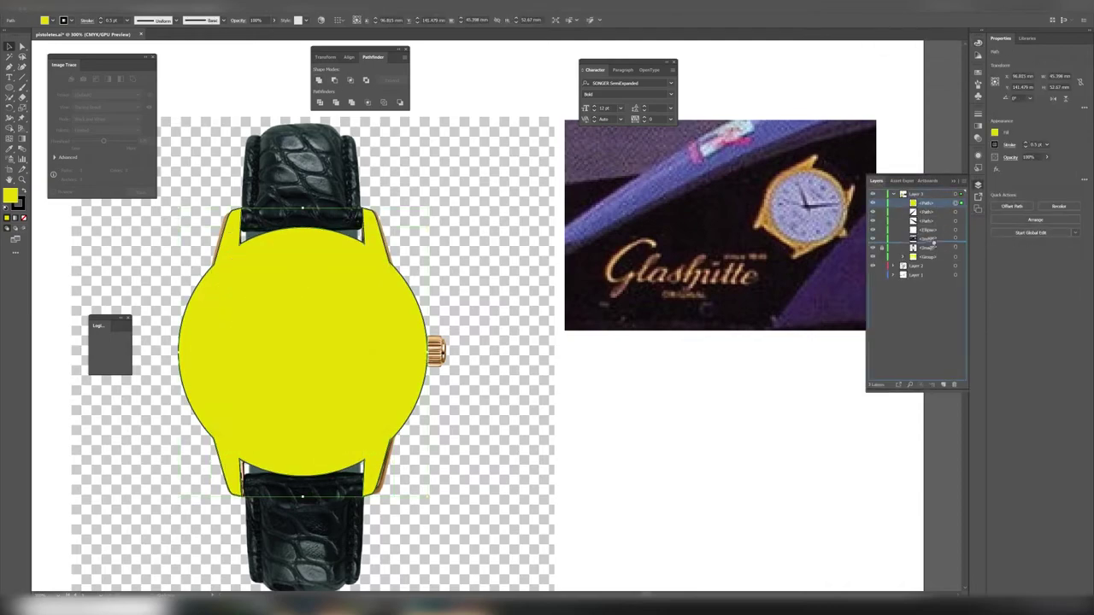
{"action": "mouse_move", "coordinate": [933, 243]}
{"action": "left_mouse_down"}
{"action": "mouse_move", "coordinate": [930, 260]}
{"action": "mouse_move", "coordinate": [925, 229]}
{"action": "left_mouse_up"}
{"action": "left_click", "coordinate": [634, 427]}
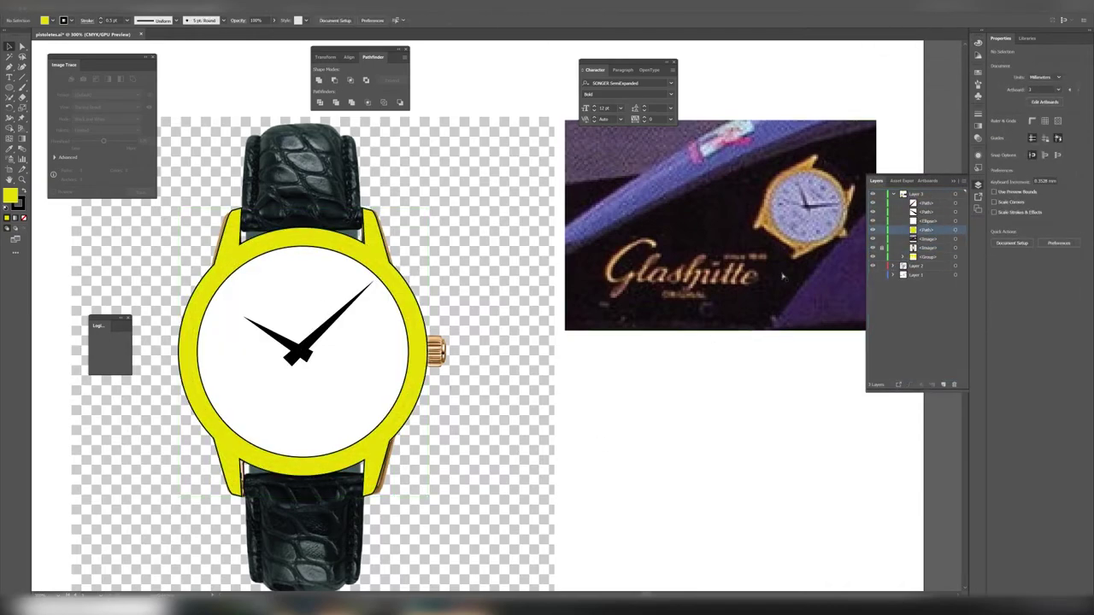
{"action": "scroll", "coordinate": [782, 276], "scroll_direction": "down", "scroll_amount": 3}
{"action": "scroll", "coordinate": [513, 342], "scroll_direction": "up", "scroll_amount": 2}
{"action": "scroll", "coordinate": [385, 367], "scroll_direction": "up", "scroll_amount": 2}
{"action": "scroll", "coordinate": [344, 391], "scroll_direction": "down", "scroll_amount": 1}
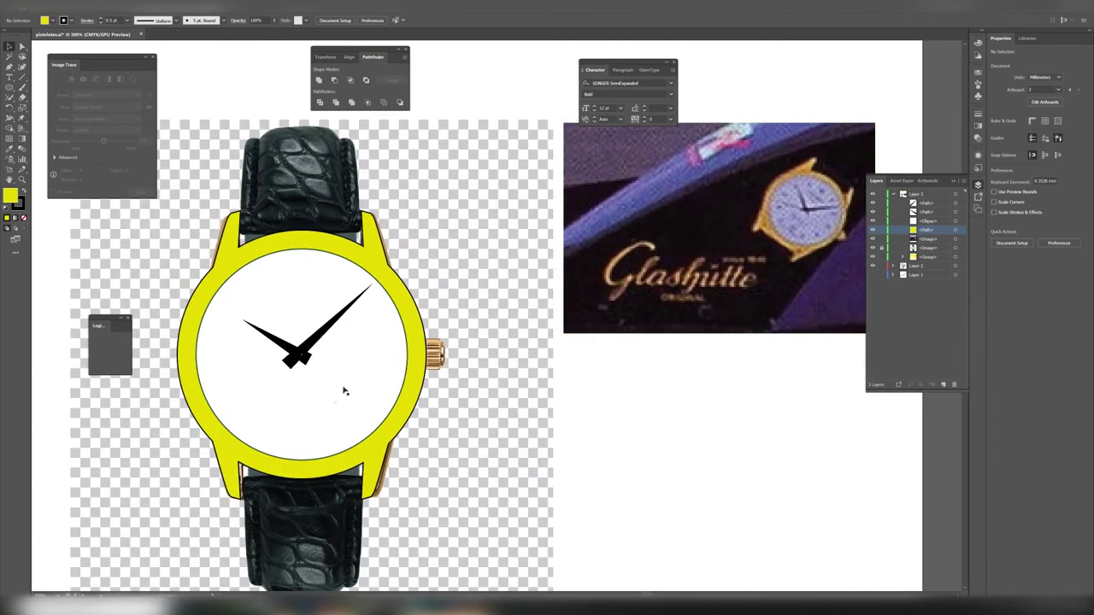
{"action": "key", "text": "p"}
{"action": "left_click", "coordinate": [370, 258]}
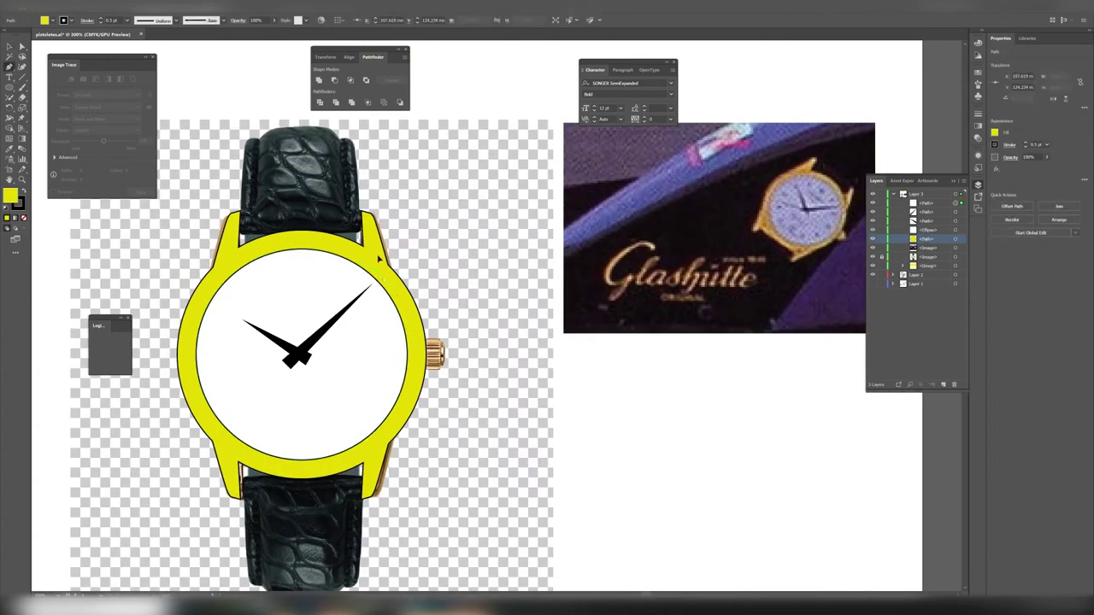
Change the case fill to a darker gold in the Color Picker.
{"action": "left_click", "coordinate": [12, 197]}
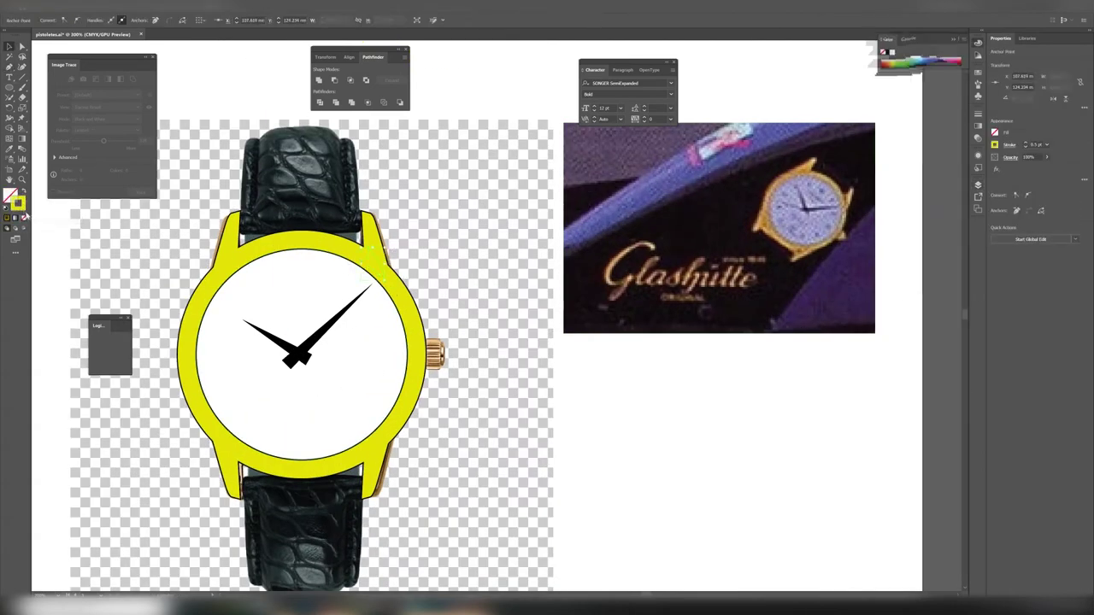
{"action": "double_click", "coordinate": [10, 197]}
{"action": "left_click_drag", "start_coordinate": [558, 338], "coordinate": [563, 341]}
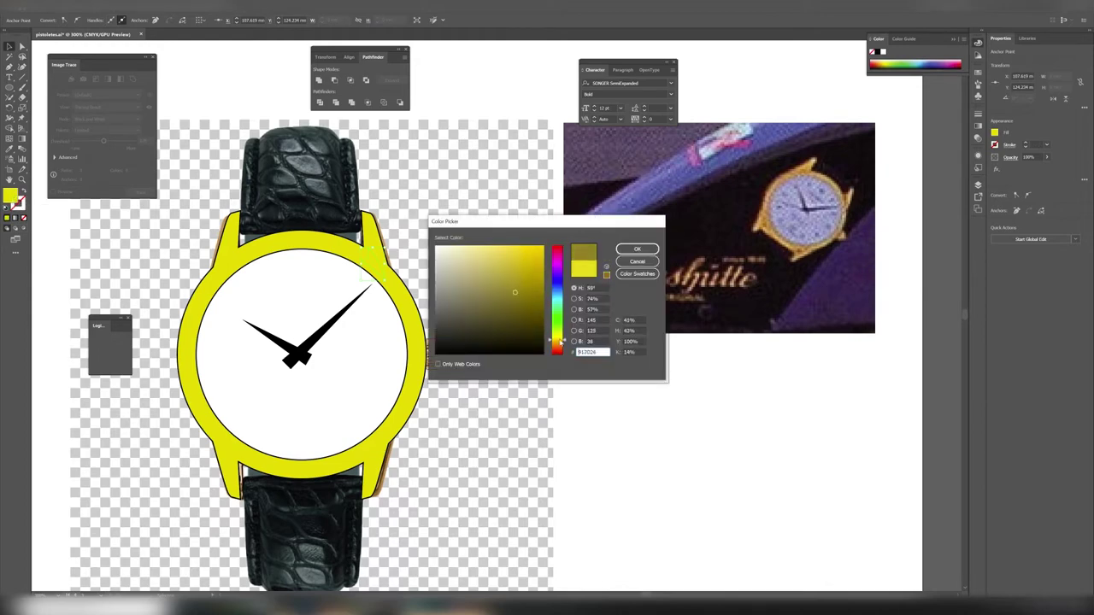
{"action": "left_click", "coordinate": [520, 278]}
{"action": "key", "text": "Return"}
{"action": "left_click", "coordinate": [586, 395]}
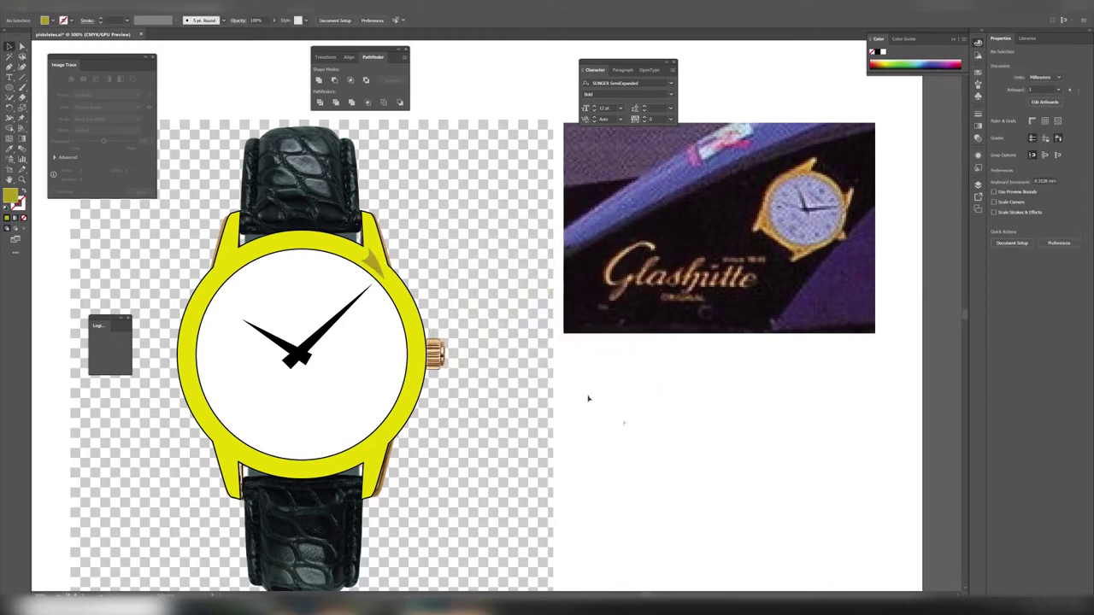
Paint a brown shading stroke on the upper-right lug and sample the photo watch's gold.
{"action": "key", "text": "b"}
{"action": "left_click_drag", "start_coordinate": [366, 270], "coordinate": [373, 274]}
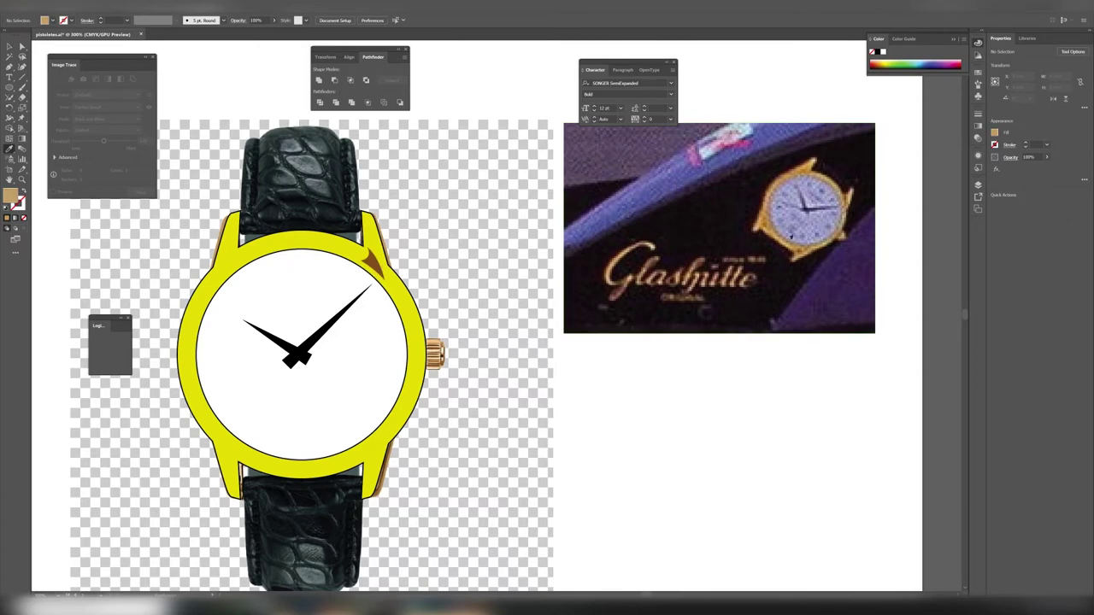
{"action": "left_click", "coordinate": [804, 248]}
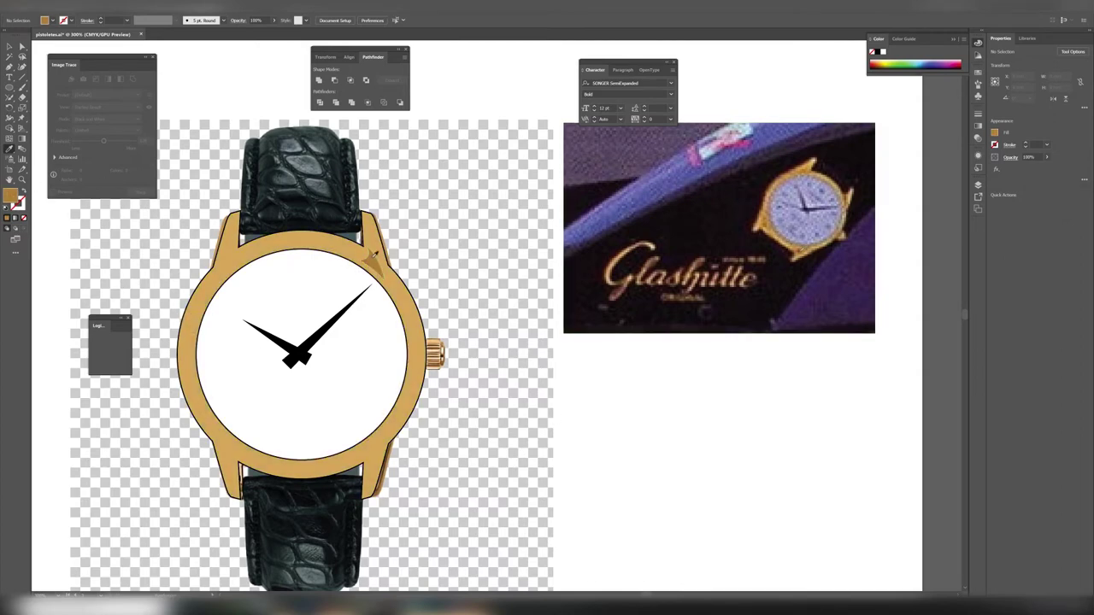
Reflect copies of the dark-gold accent onto the lower-right lug and both left lugs.
{"action": "key", "text": "ctrl+shift+v"}
{"action": "right_click", "coordinate": [376, 266]}
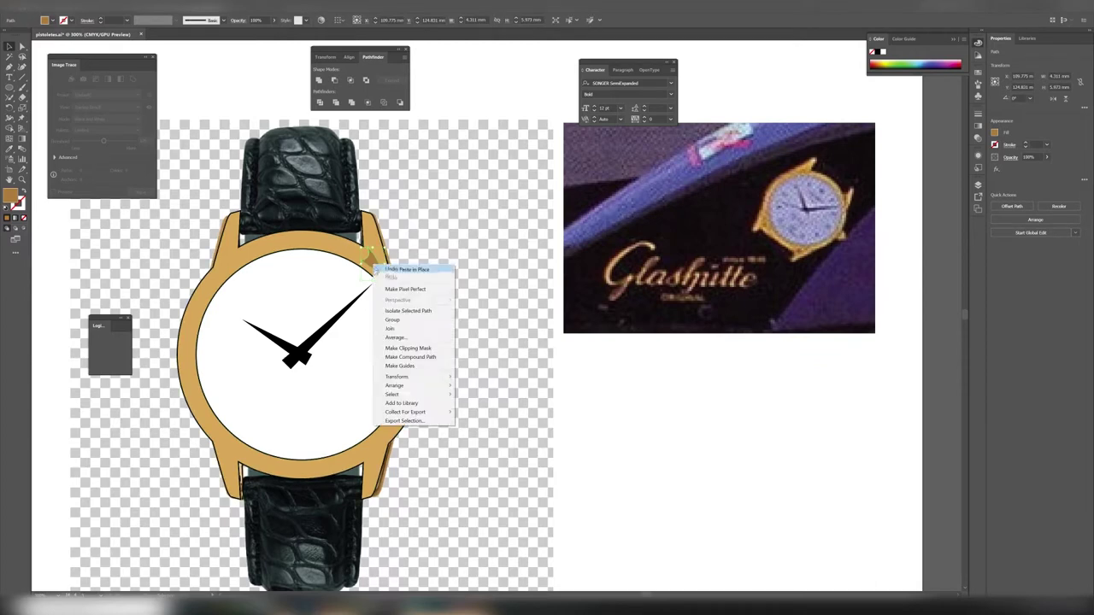
{"action": "left_click", "coordinate": [351, 56]}
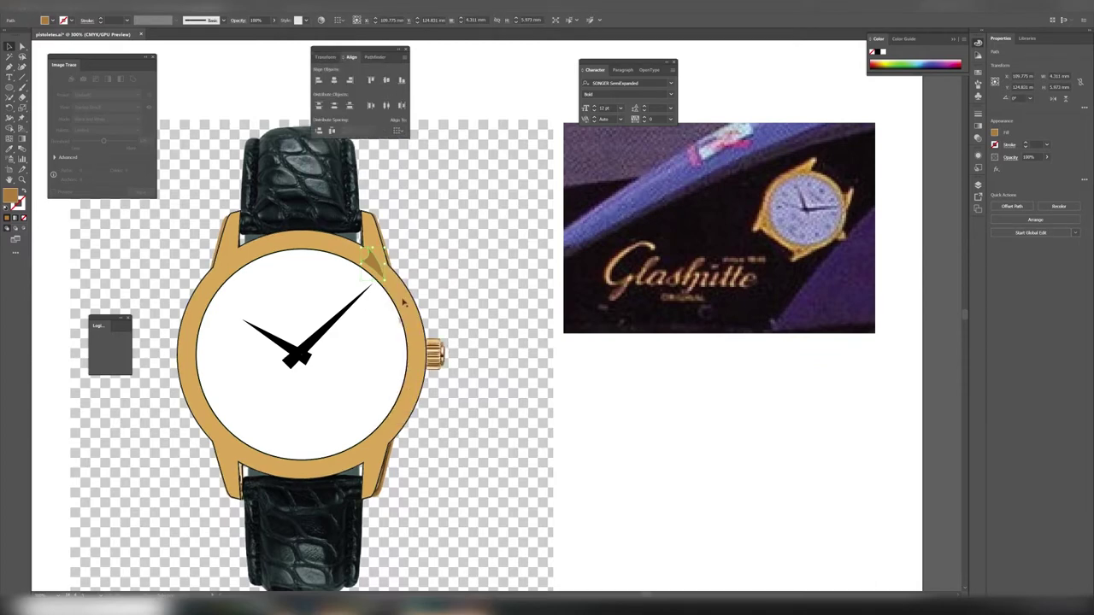
{"action": "right_click", "coordinate": [378, 258]}
{"action": "left_click", "coordinate": [464, 402]}
{"action": "left_click_drag", "start_coordinate": [374, 267], "coordinate": [380, 459]}
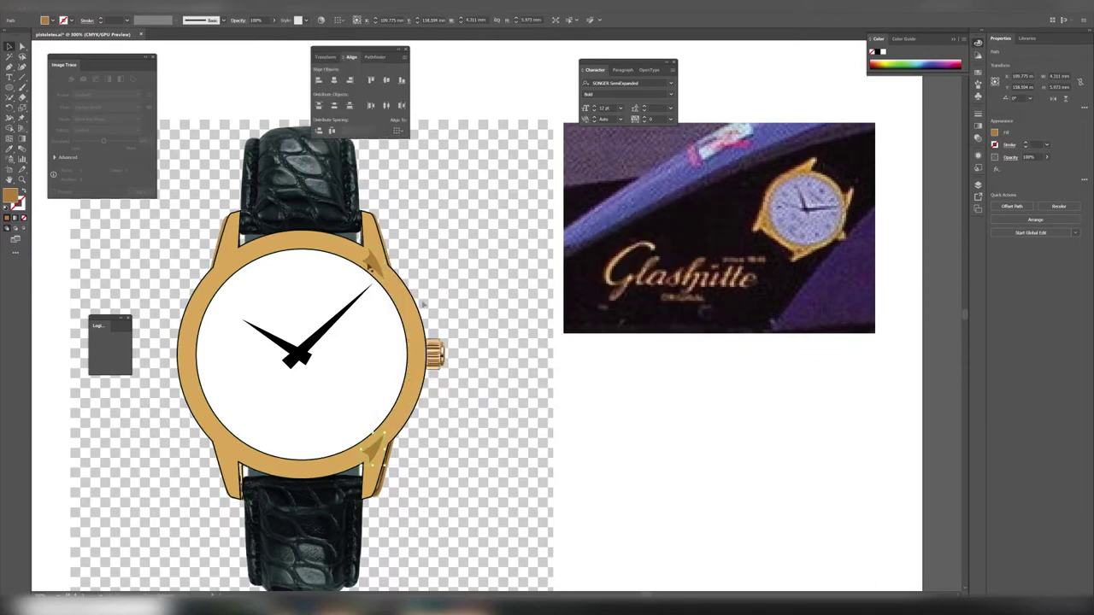
{"action": "right_click", "coordinate": [379, 264]}
{"action": "left_click", "coordinate": [464, 403]}
{"action": "left_click", "coordinate": [667, 342]}
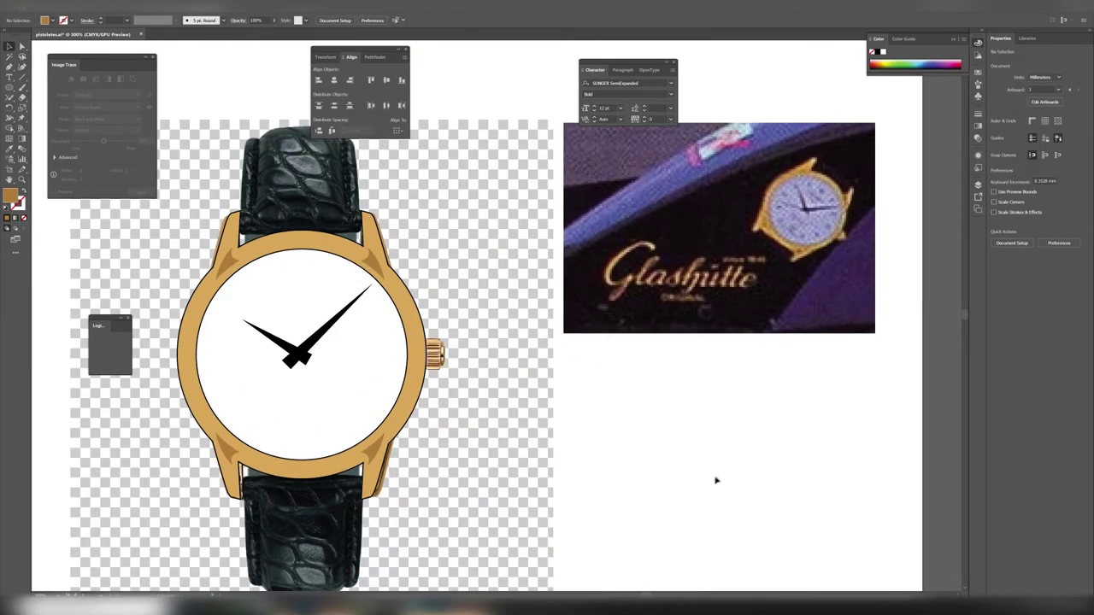
{"action": "left_click", "coordinate": [597, 407]}
Draw the crown outline on the right edge of the watch case.
{"action": "key", "text": "p"}
{"action": "key", "text": "ctrl+plus"}
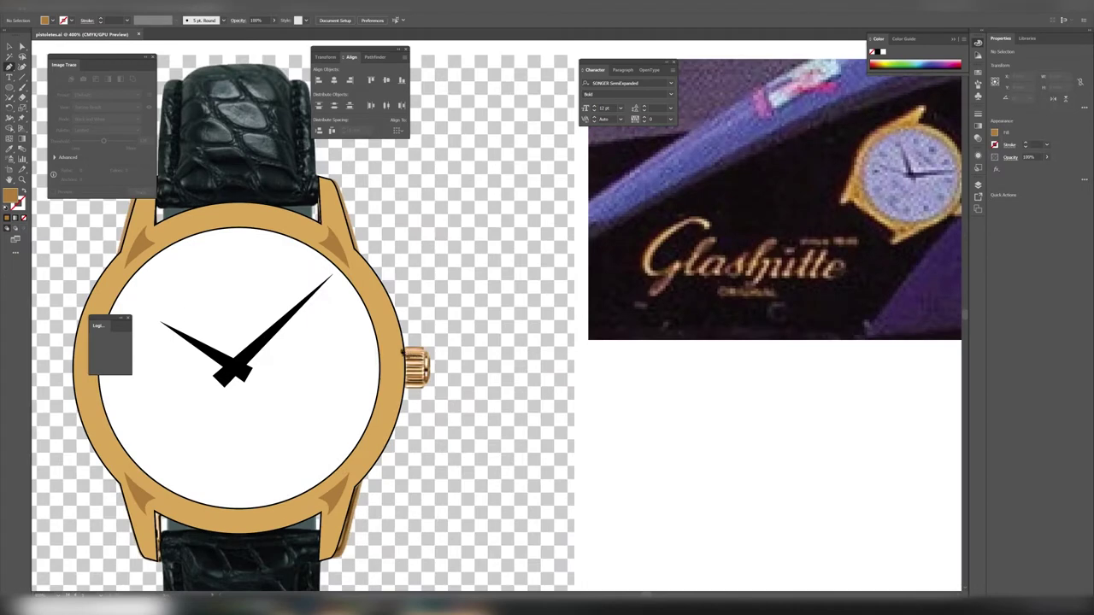
{"action": "left_click", "coordinate": [399, 349]}
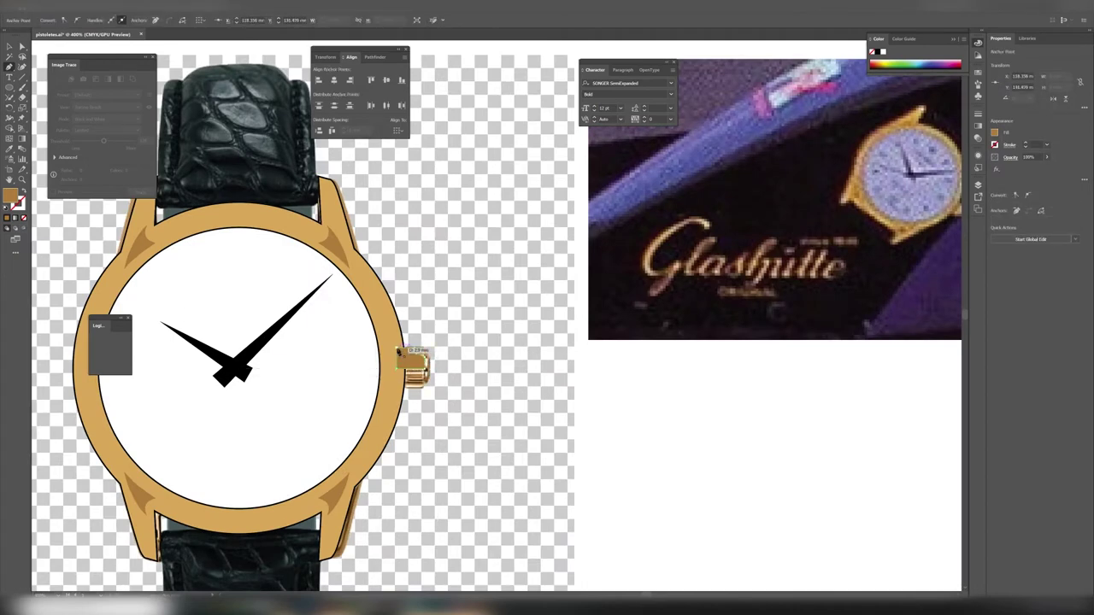
{"action": "left_click", "coordinate": [412, 359]}
{"action": "key", "text": "Return"}
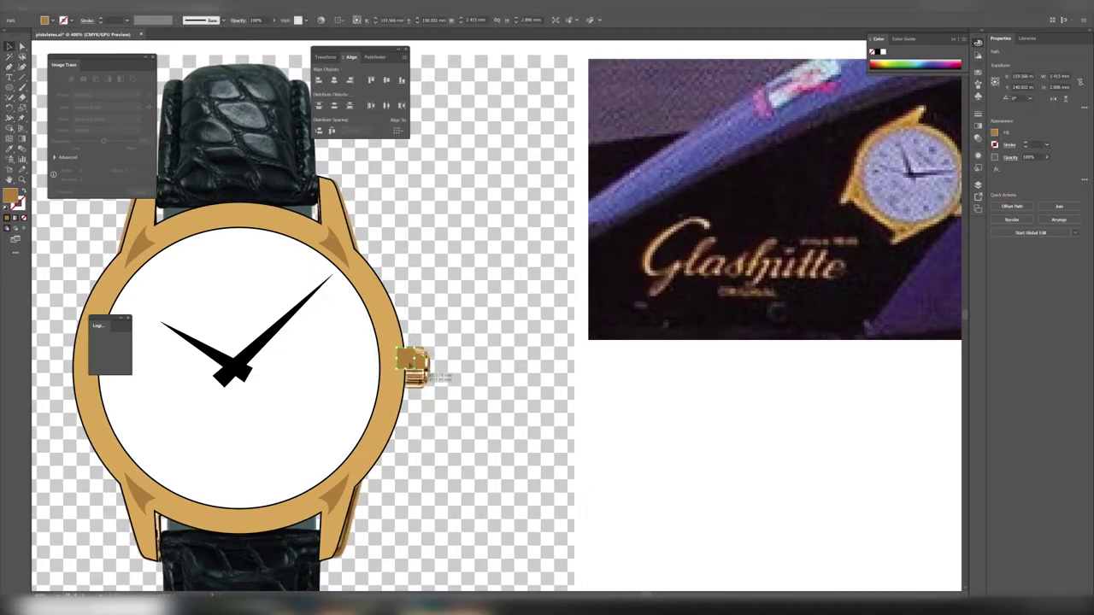
Send the crown behind the case and give it a thin black outline.
{"action": "right_click", "coordinate": [412, 360]}
{"action": "left_click", "coordinate": [530, 485]}
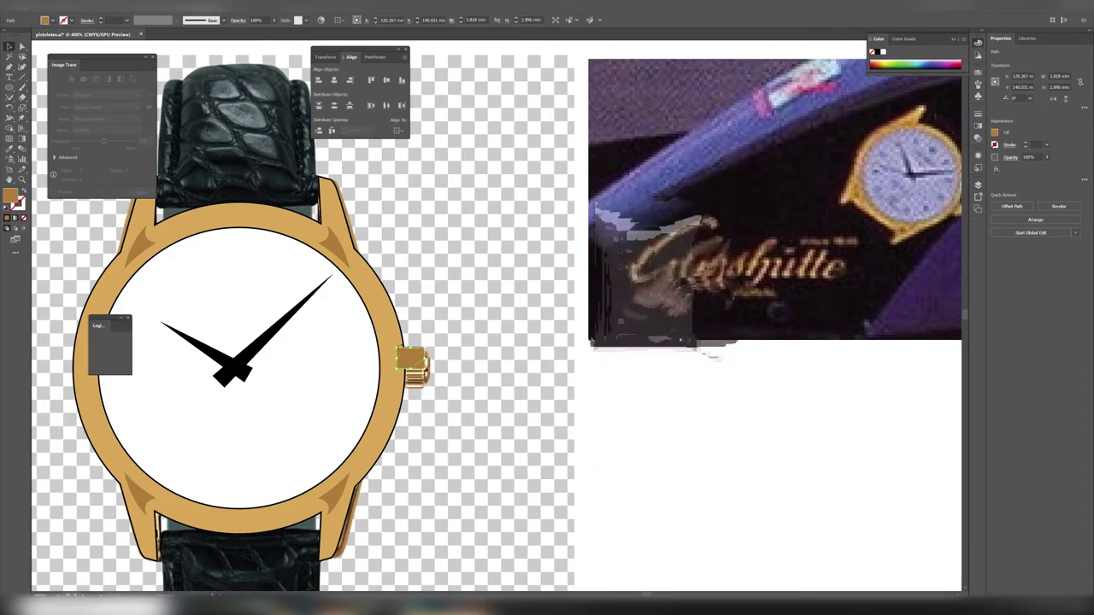
{"action": "left_click", "coordinate": [412, 361]}
{"action": "key", "text": "ctrl+equal"}
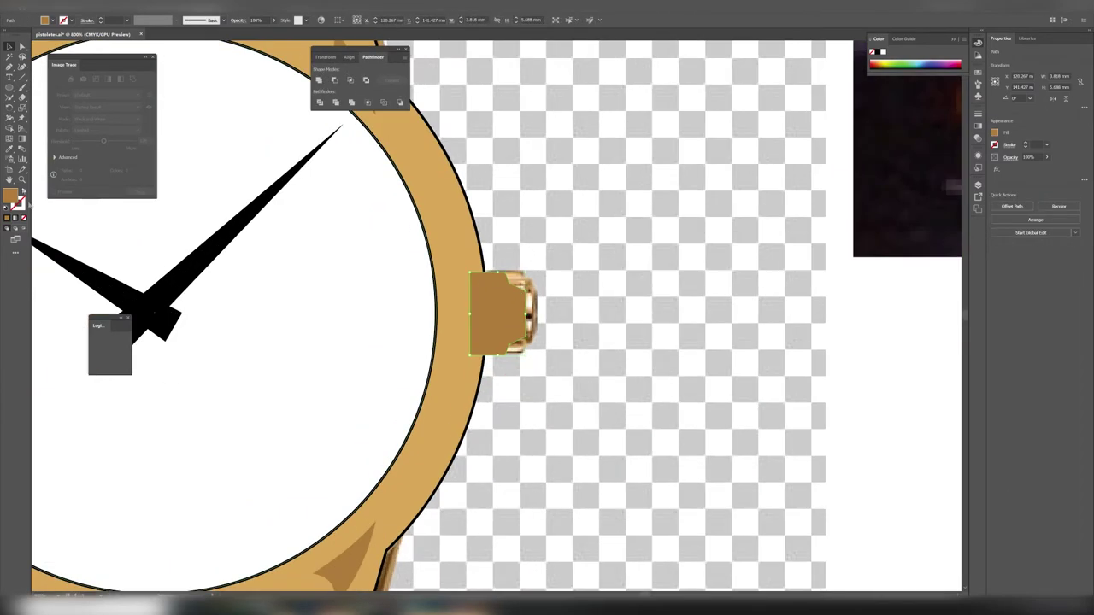
{"action": "left_click", "coordinate": [461, 256]}
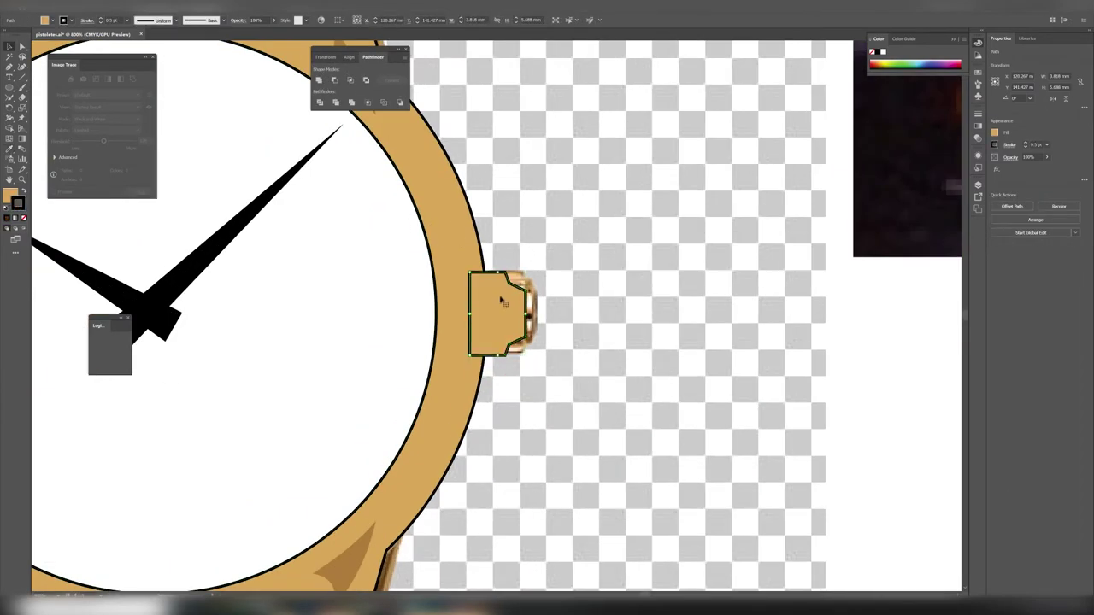
{"action": "key", "text": "v"}
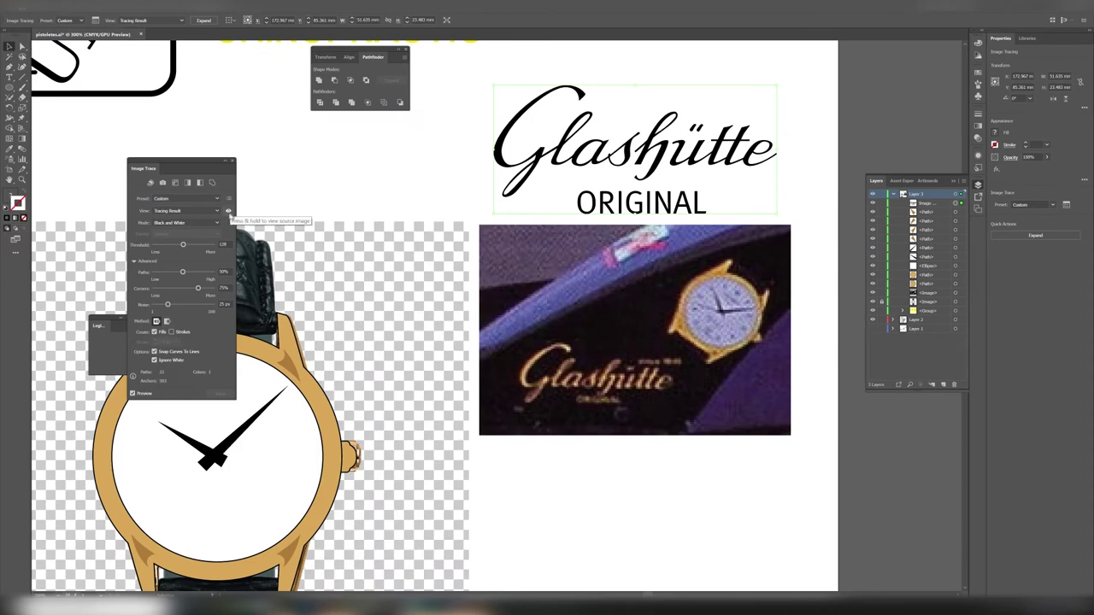
Delete the ORIGINAL lettering in isolation mode, keeping only the Glashütte script.
{"action": "double_click", "coordinate": [598, 212]}
{"action": "key", "text": "Delete"}
{"action": "key", "text": "Escape"}
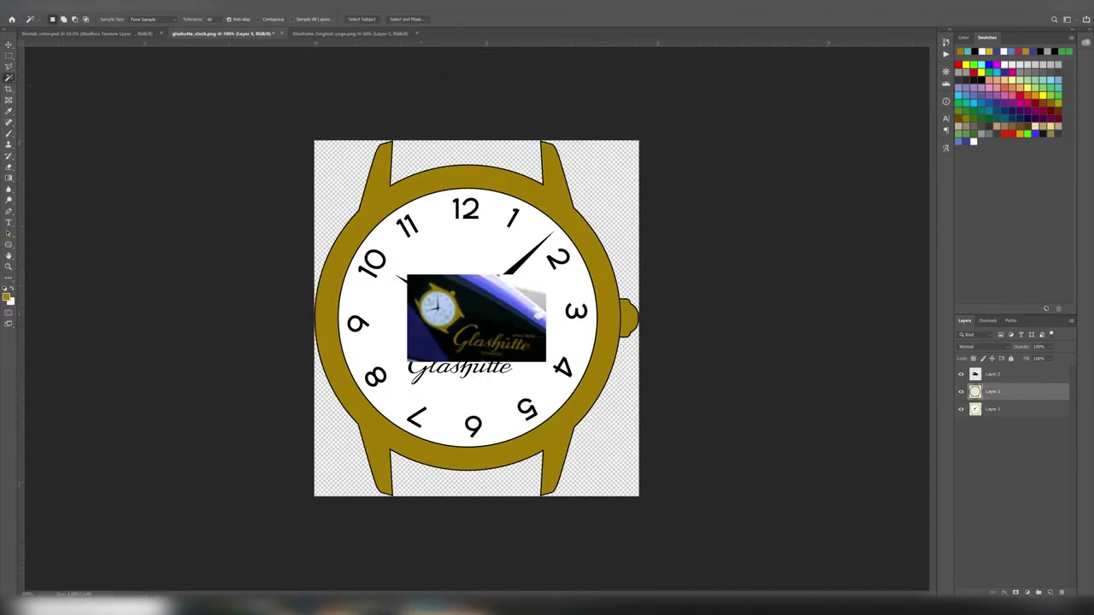
Sample the gold from the photo's watch and choose a soft brush preset.
{"action": "key", "text": "i"}
{"action": "mouse_move", "coordinate": [451, 305]}
{"action": "left_mouse_down"}
{"action": "mouse_move", "coordinate": [445, 325]}
{"action": "mouse_move", "coordinate": [433, 313]}
{"action": "left_mouse_up"}
{"action": "key", "text": "b"}
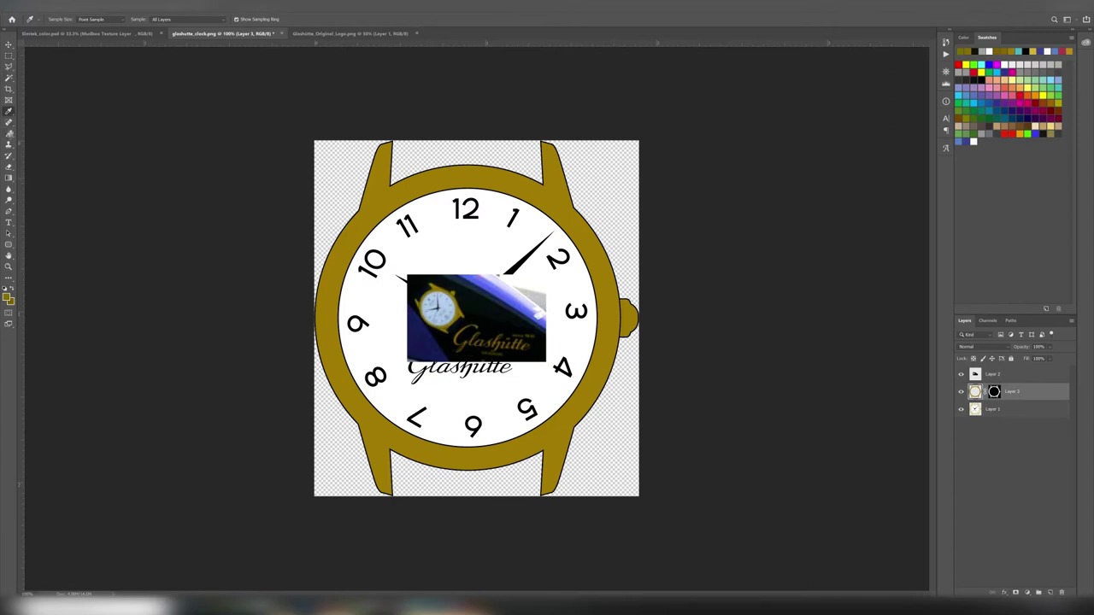
{"action": "right_click", "coordinate": [389, 213]}
{"action": "double_click", "coordinate": [418, 341]}
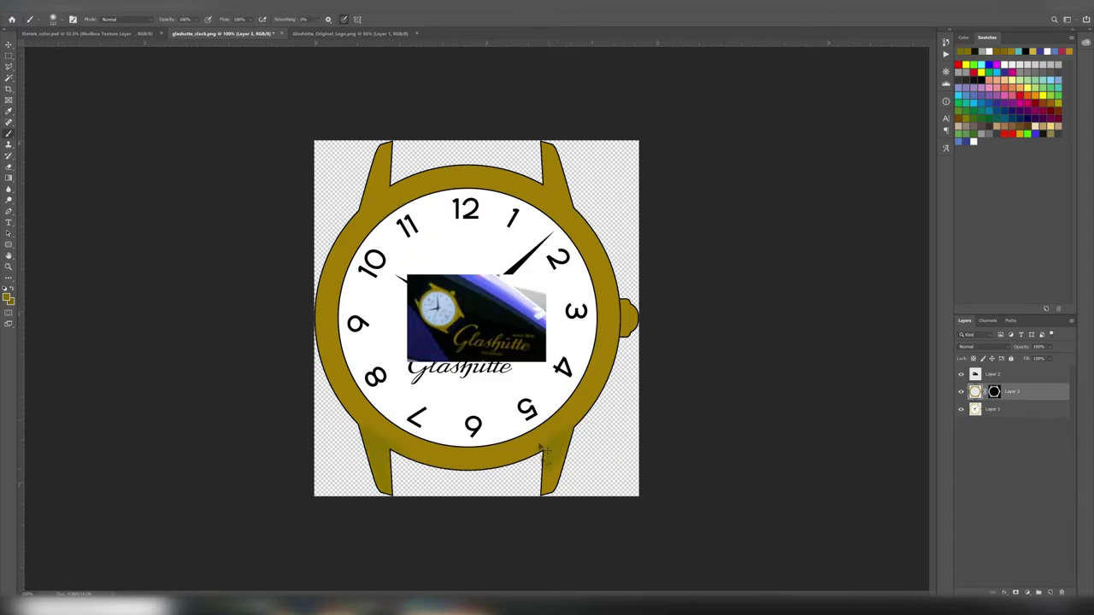
Paint brighter, shaded yellow-gold around the watch case ring, then add a new layer.
{"action": "key", "text": "F6"}
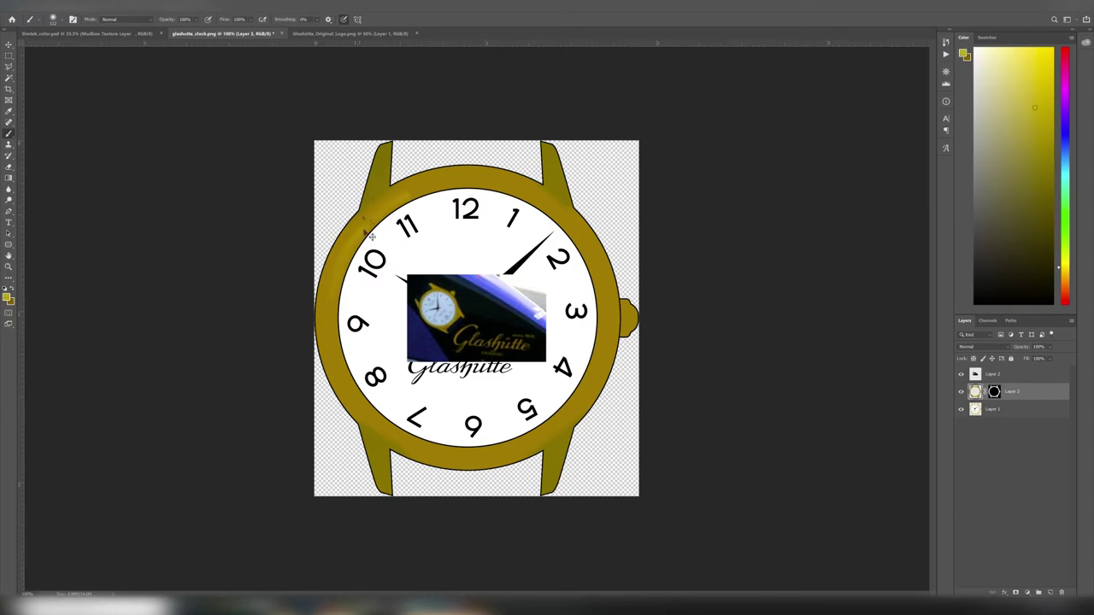
{"action": "mouse_move", "coordinate": [371, 237]}
{"action": "left_mouse_down"}
{"action": "mouse_move", "coordinate": [522, 162]}
{"action": "mouse_move", "coordinate": [418, 454]}
{"action": "left_mouse_up"}
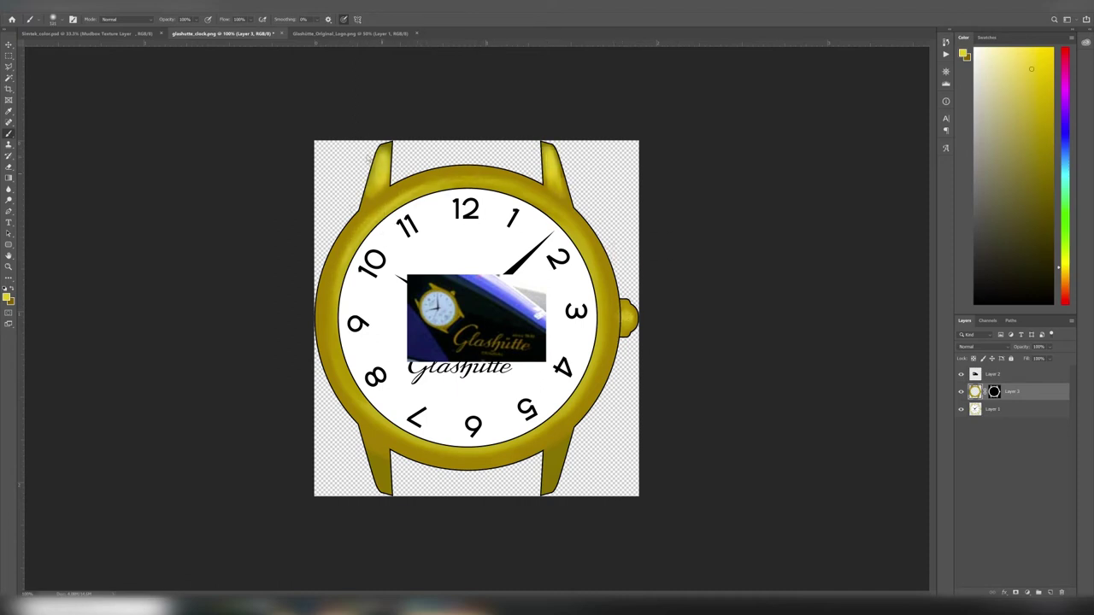
{"action": "left_click_drag", "start_coordinate": [542, 439], "coordinate": [350, 411]}
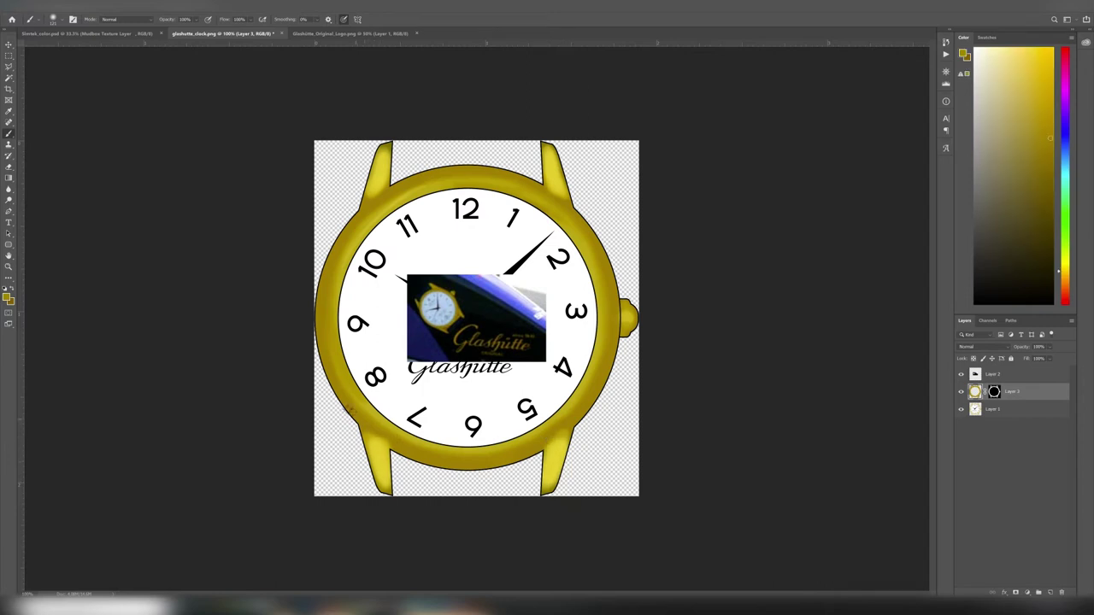
{"action": "left_click", "coordinate": [362, 435], "text": "alt"}
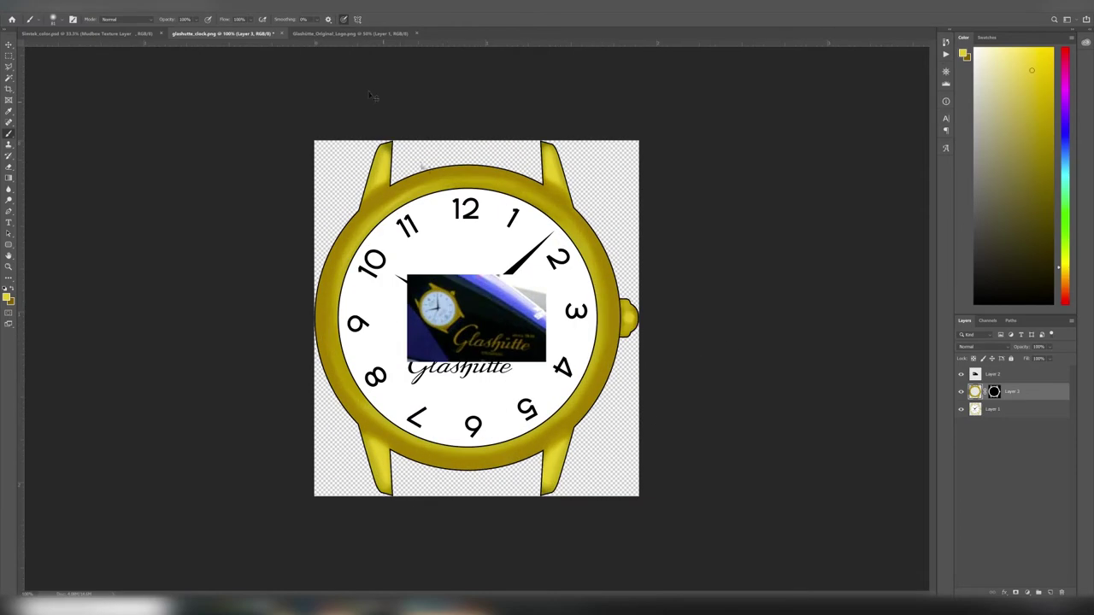
{"action": "left_click", "coordinate": [1049, 591]}
Magic-wand the white clock face on Layer 1 and add a new layer masked to it.
{"action": "key", "text": "w"}
{"action": "left_click", "coordinate": [992, 426]}
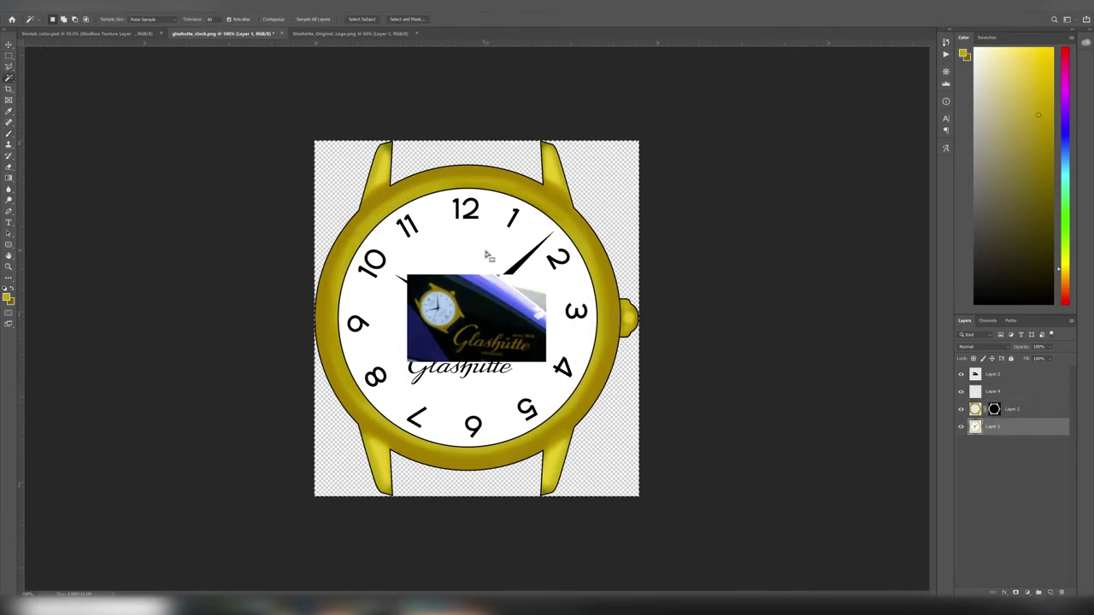
{"action": "left_click", "coordinate": [501, 249]}
{"action": "left_click", "coordinate": [1050, 592]}
{"action": "left_click", "coordinate": [1018, 592]}
Set the brush to default colours, sample a gold paint colour, and make Layer 3 active.
{"action": "key", "text": "b"}
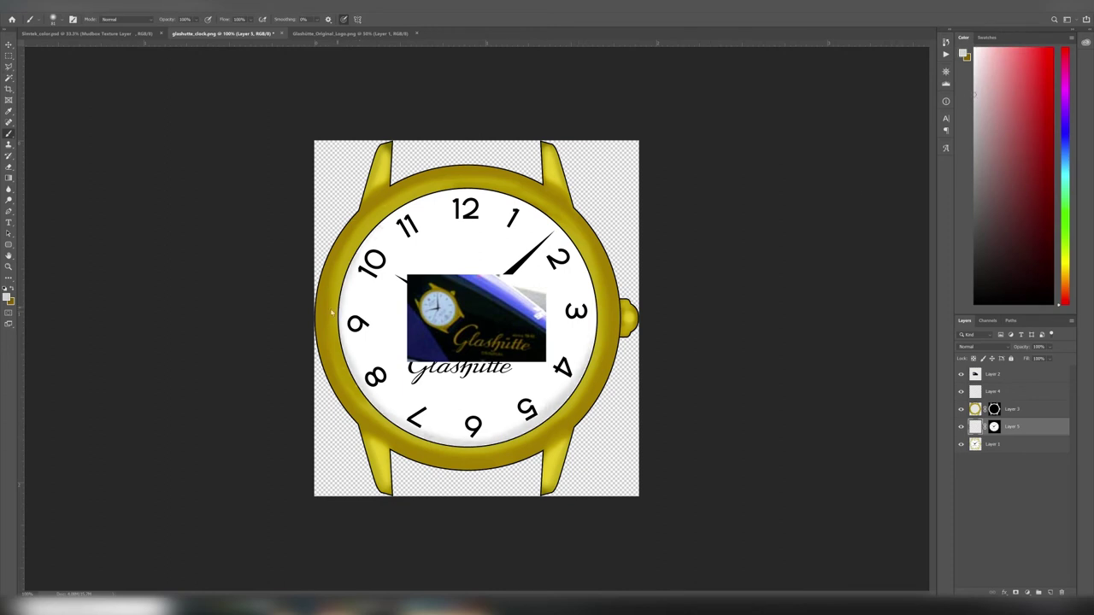
{"action": "key", "text": "d"}
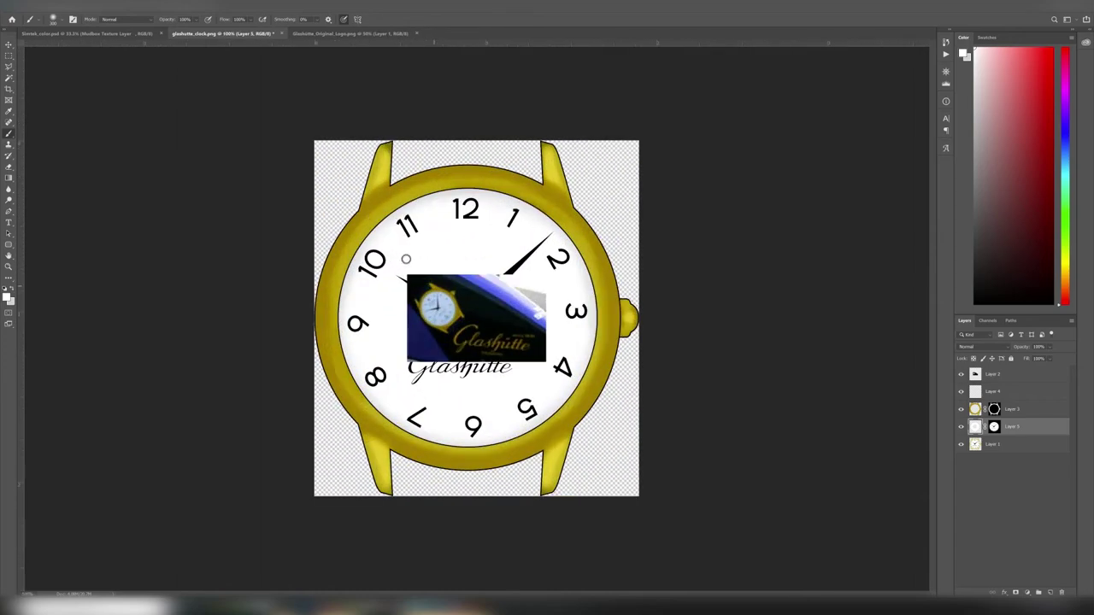
{"action": "left_click", "coordinate": [347, 249], "text": "alt"}
{"action": "key", "text": "alt+bracketright"}
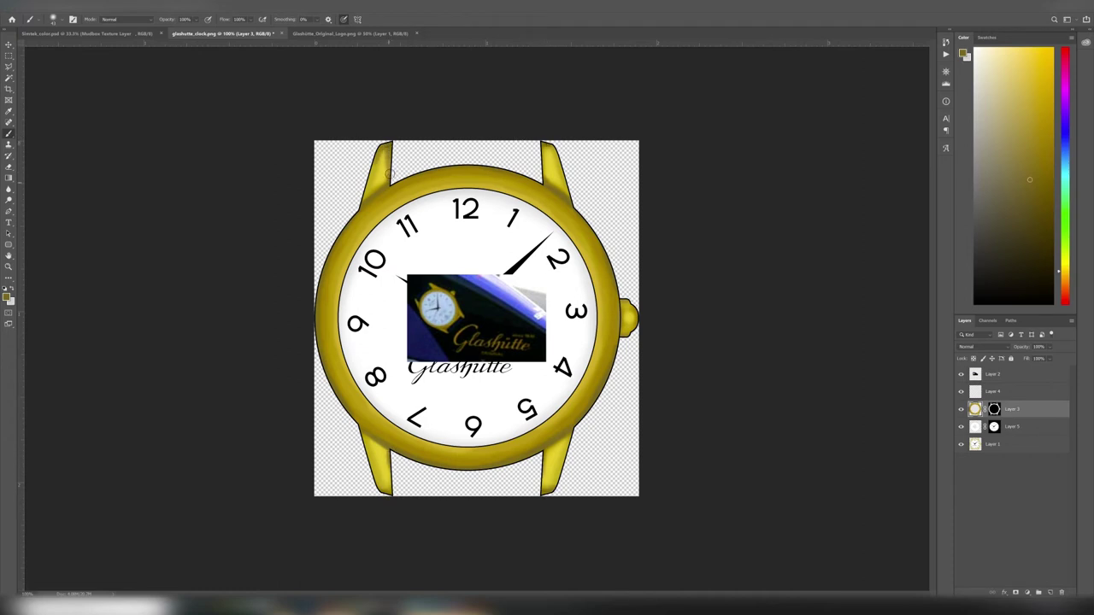
Sample a lighter lug yellow, then save the watch as PNG, replacing the existing file.
{"action": "left_click", "coordinate": [381, 152], "text": "alt"}
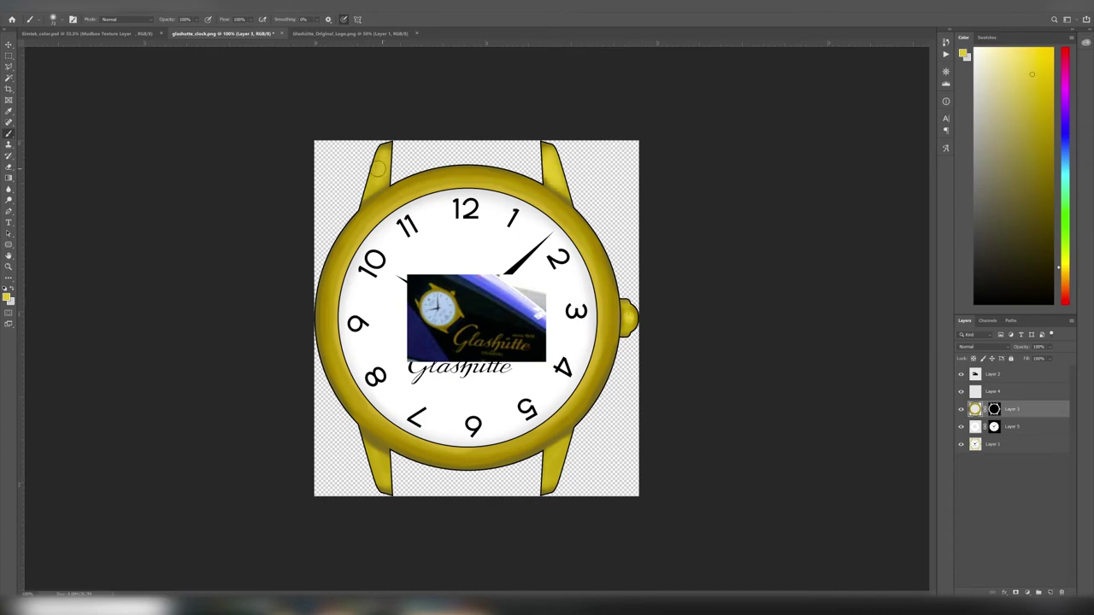
{"action": "key", "text": "ctrl+minus"}
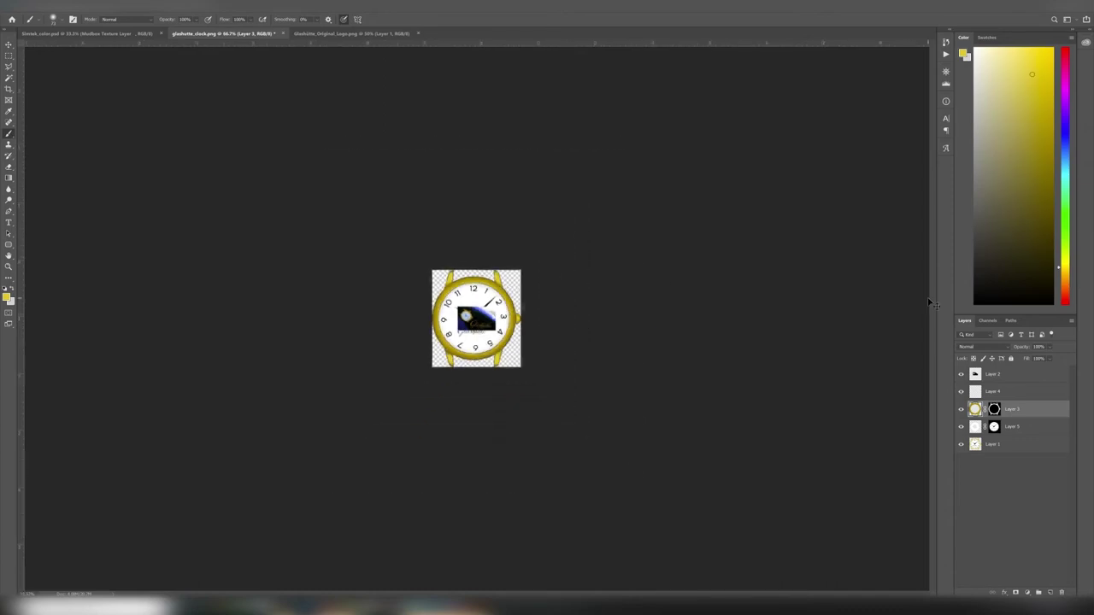
{"action": "key", "text": "ctrl+shift+s"}
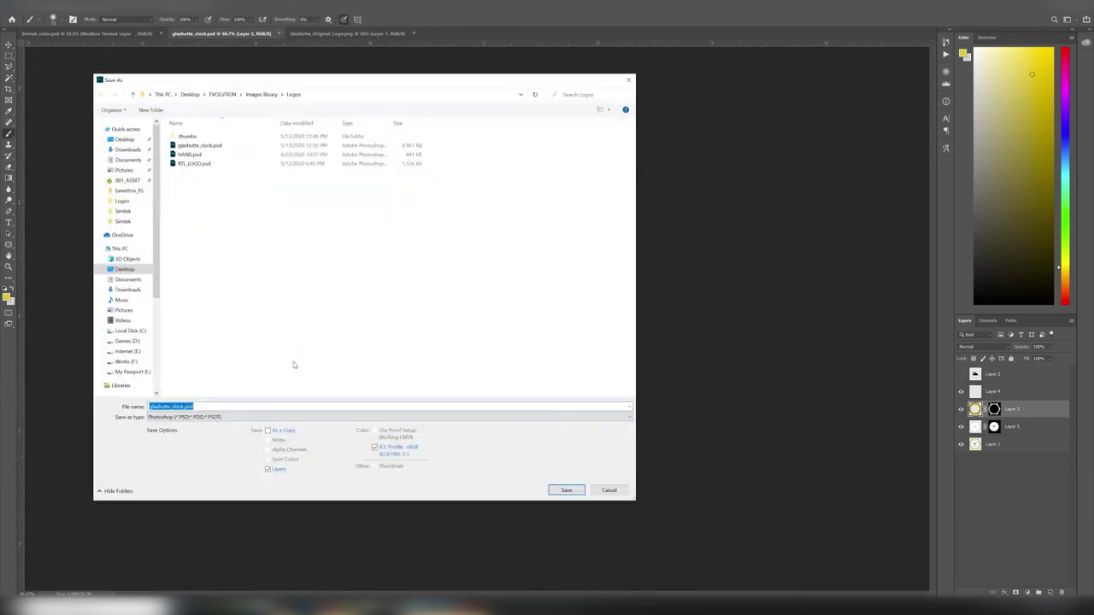
{"action": "left_click", "coordinate": [389, 416]}
{"action": "left_click", "coordinate": [188, 552]}
{"action": "left_click", "coordinate": [566, 490]}
{"action": "left_click", "coordinate": [560, 306]}
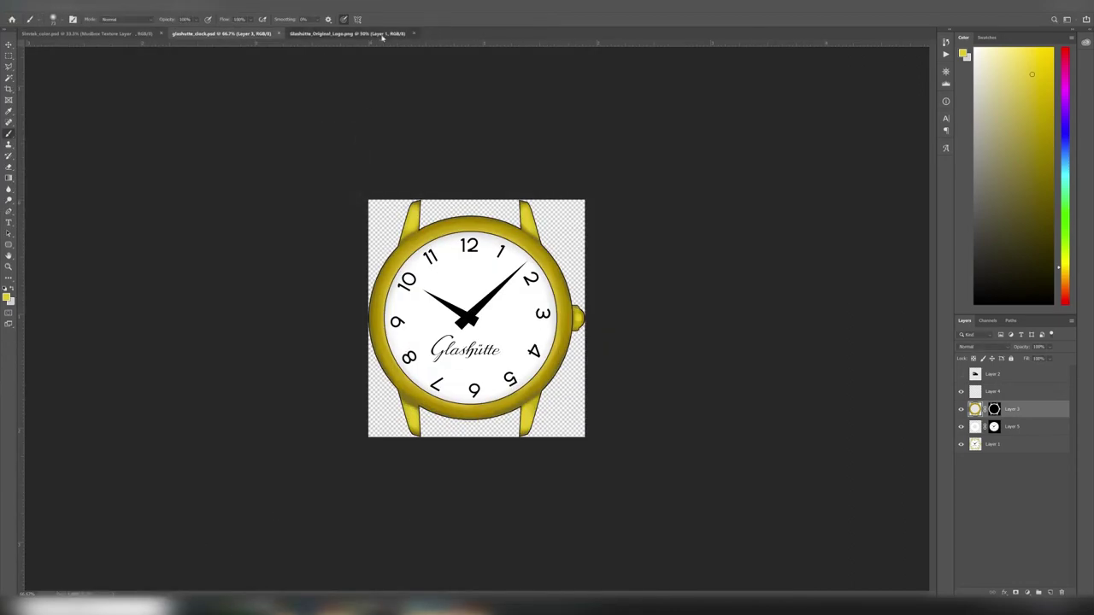
{"action": "left_click", "coordinate": [350, 32]}
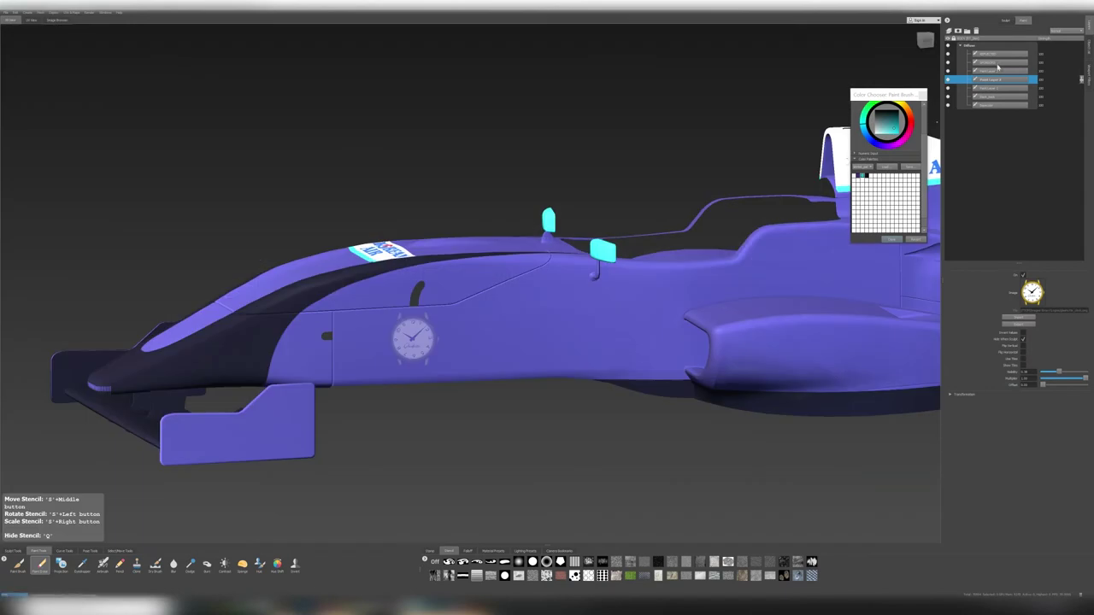
Enlarge and project the watch stencil onto the car's nose, then set the brush colour to yellow.
{"action": "left_click", "coordinate": [991, 62]}
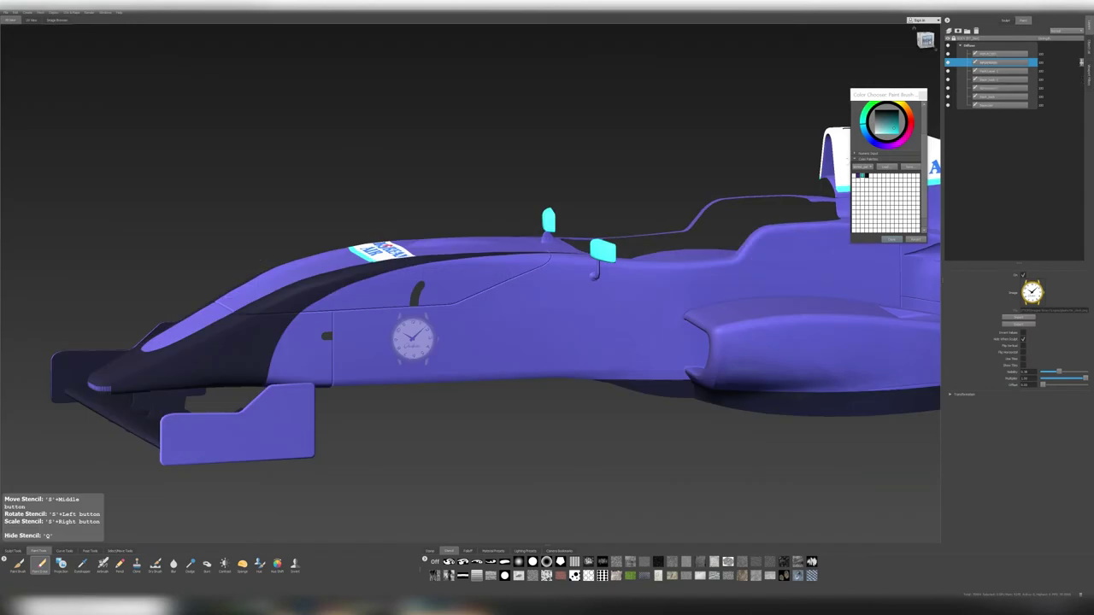
{"action": "left_click_drag", "start_coordinate": [554, 323], "coordinate": [432, 334]}
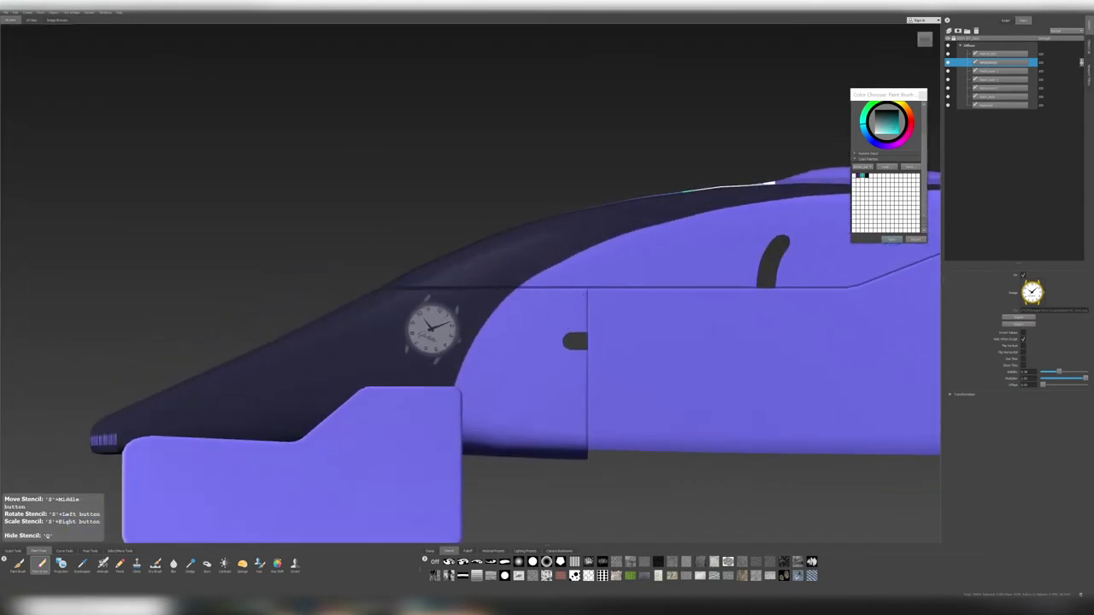
{"action": "key", "text": "3"}
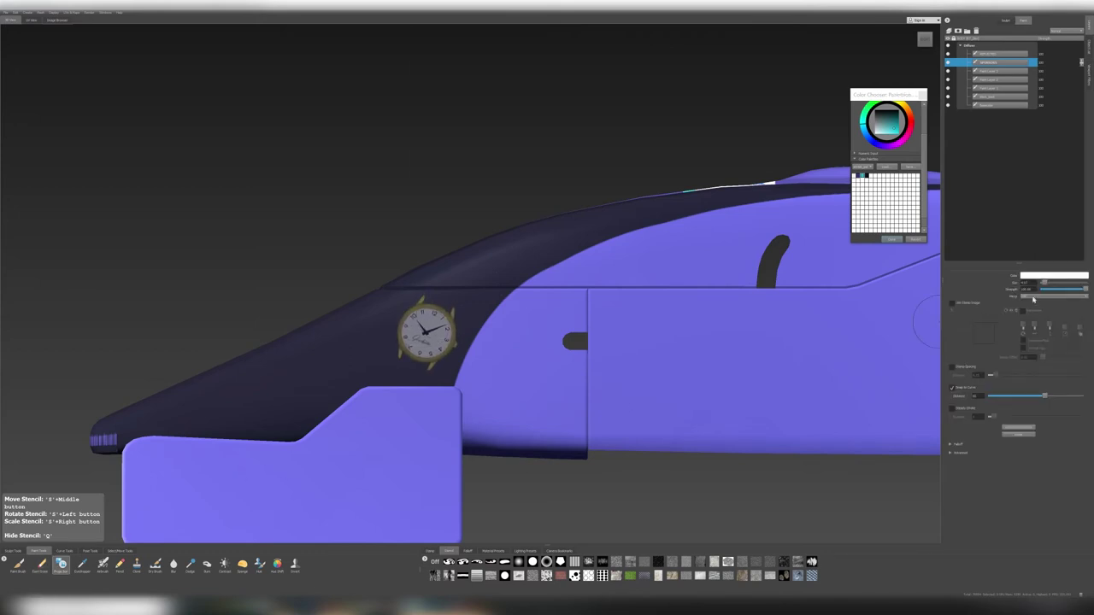
{"action": "left_click_drag", "start_coordinate": [406, 312], "coordinate": [449, 355]}
{"action": "key", "text": "1"}
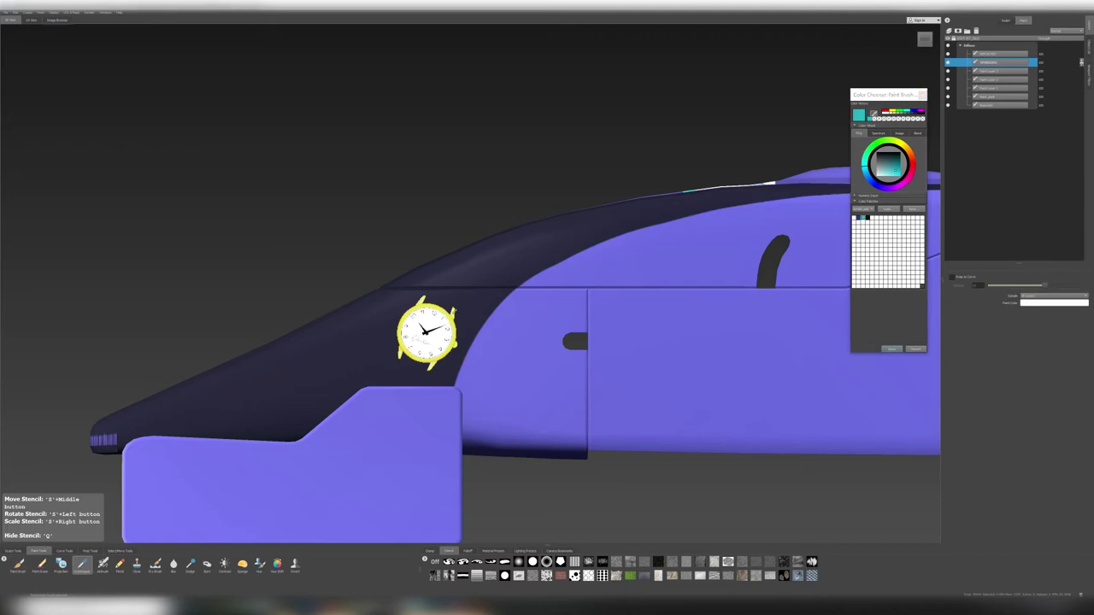
{"action": "left_click", "coordinate": [856, 219]}
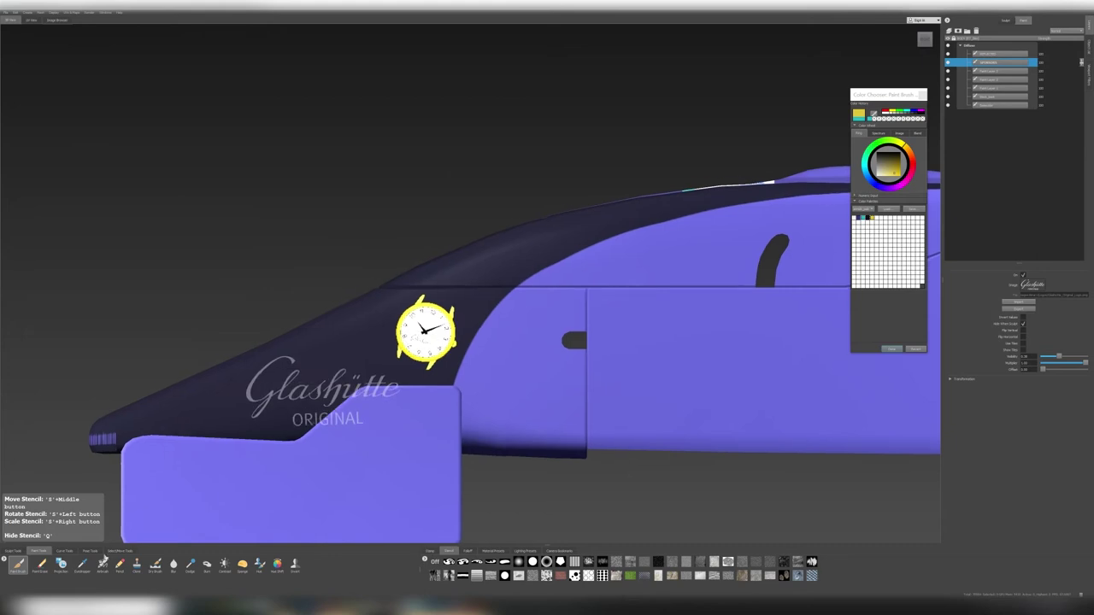
Paint the Glashütte lettering gold through the stencil on the side panel and check it.
{"action": "left_click", "coordinate": [571, 312]}
{"action": "left_click", "coordinate": [401, 289]}
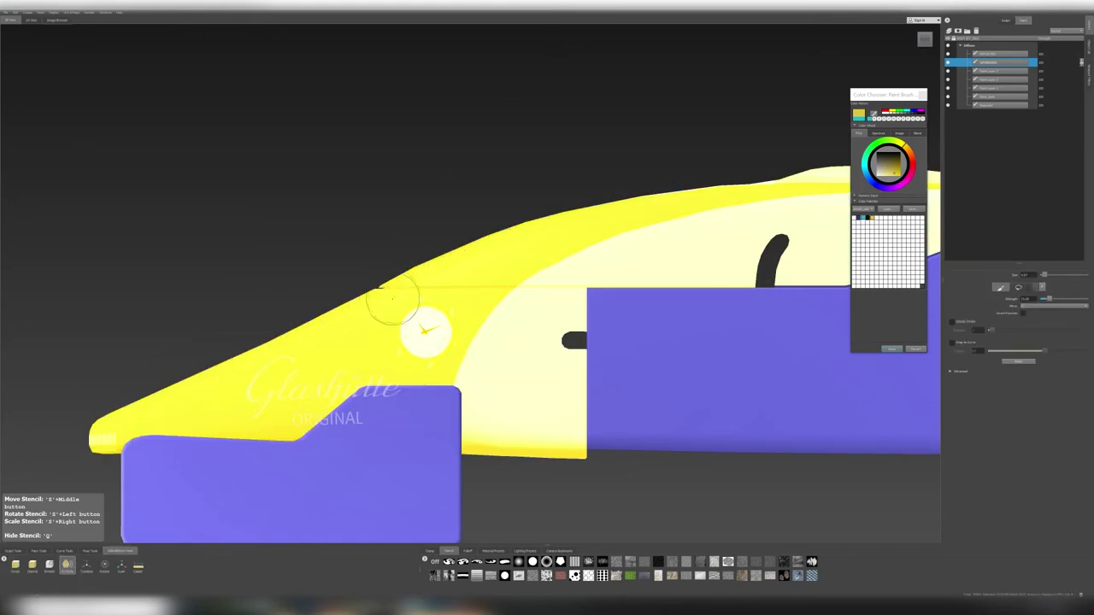
{"action": "left_click", "coordinate": [38, 550]}
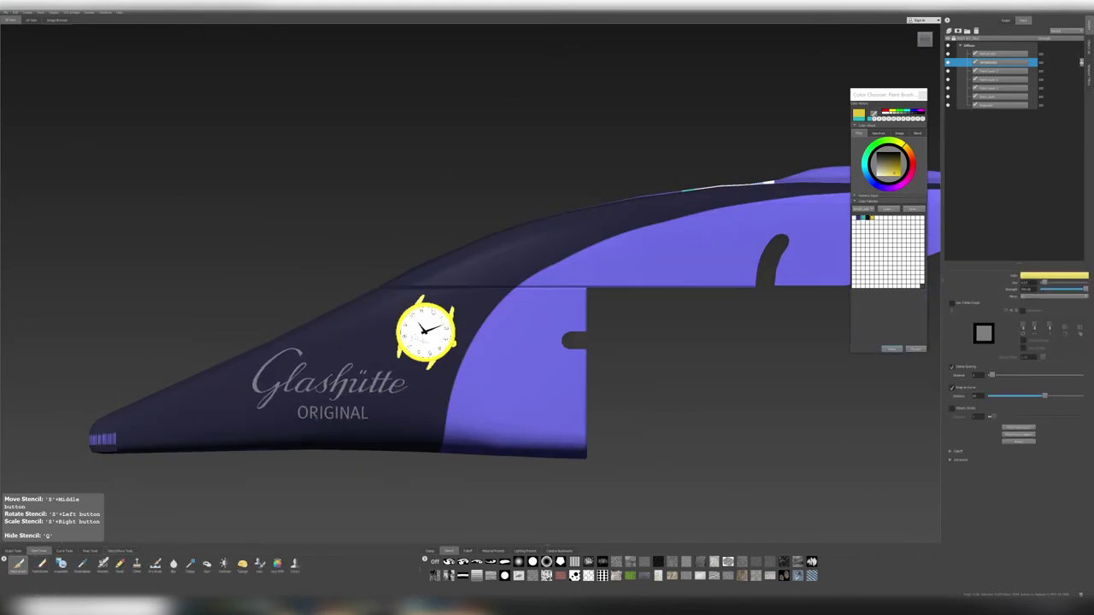
{"action": "left_click_drag", "start_coordinate": [256, 376], "coordinate": [409, 383]}
{"action": "key", "text": "q"}
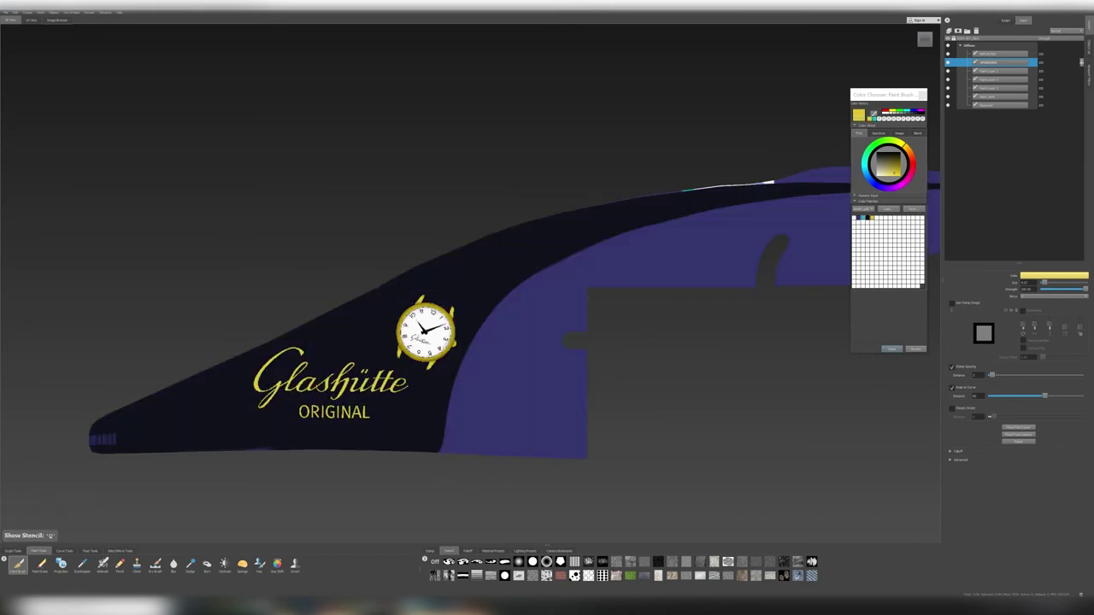
Orbit to the car's other side, activate the top paint layer, and show the stencil again.
{"action": "left_click_drag", "start_coordinate": [513, 342], "coordinate": [257, 342]}
{"action": "left_click_drag", "start_coordinate": [547, 342], "coordinate": [684, 342]}
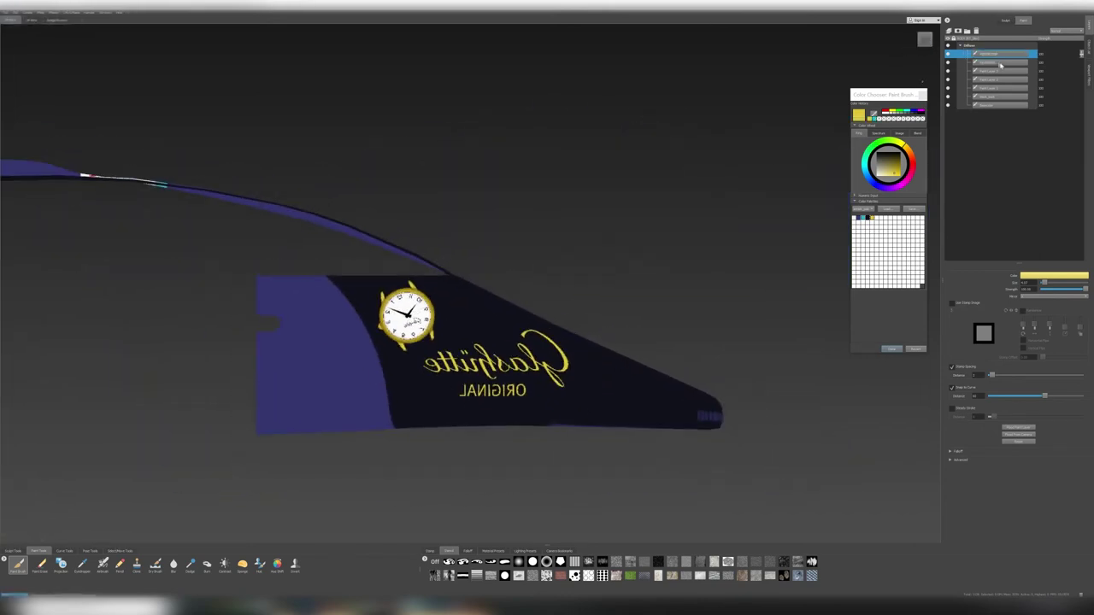
{"action": "left_click", "coordinate": [996, 53]}
{"action": "key", "text": "q"}
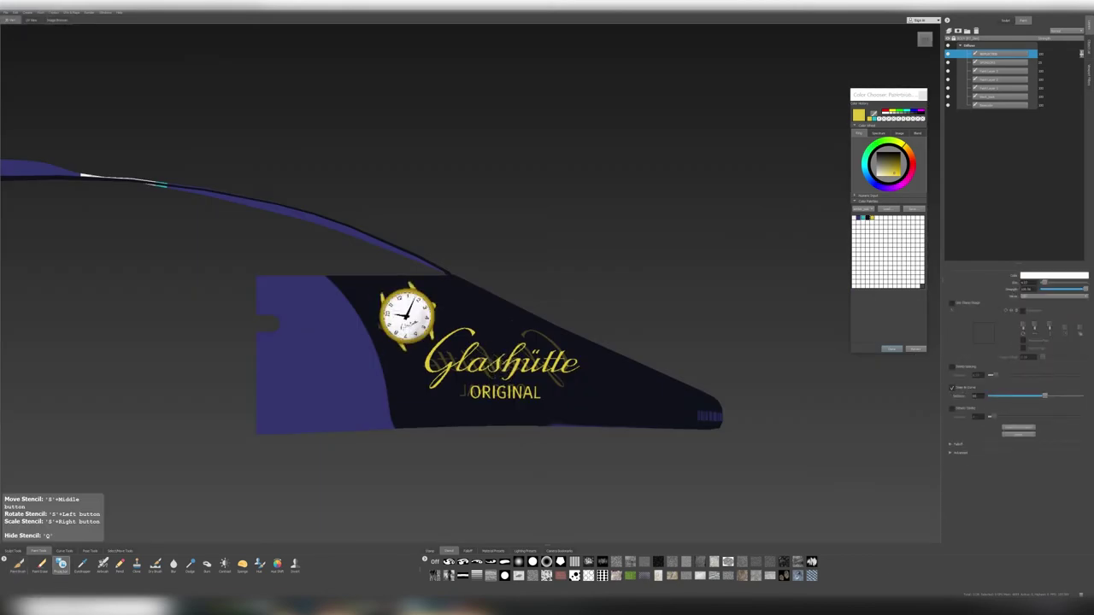
Return to the Paint Brush and switch between paint layers while painting the MTV logo.
{"action": "key", "text": "q"}
{"action": "left_click", "coordinate": [40, 563]}
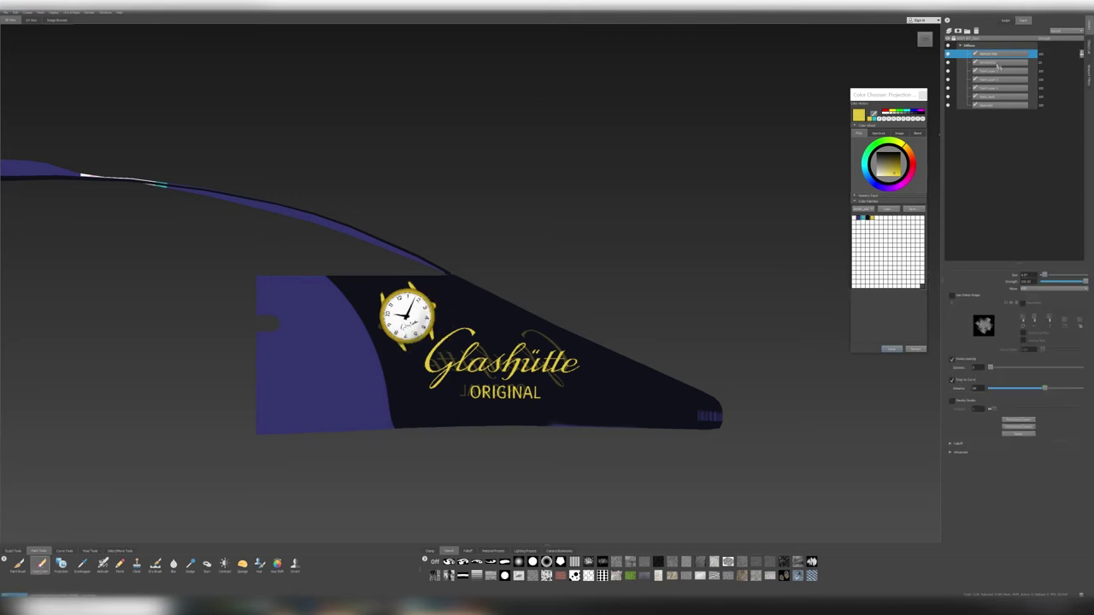
{"action": "left_click", "coordinate": [1000, 62]}
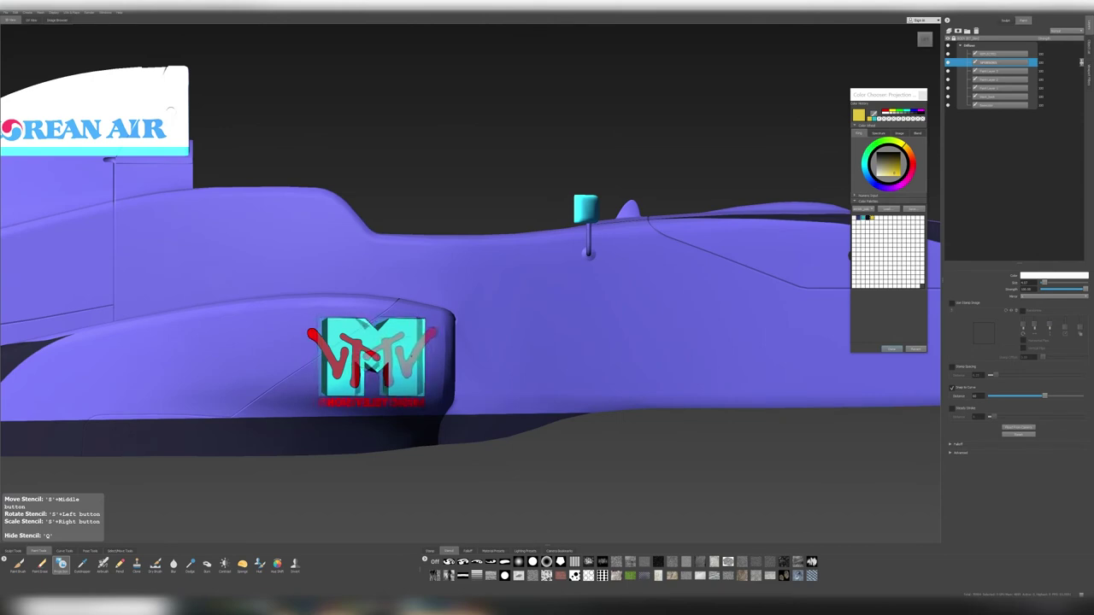
{"action": "left_click", "coordinate": [1000, 53]}
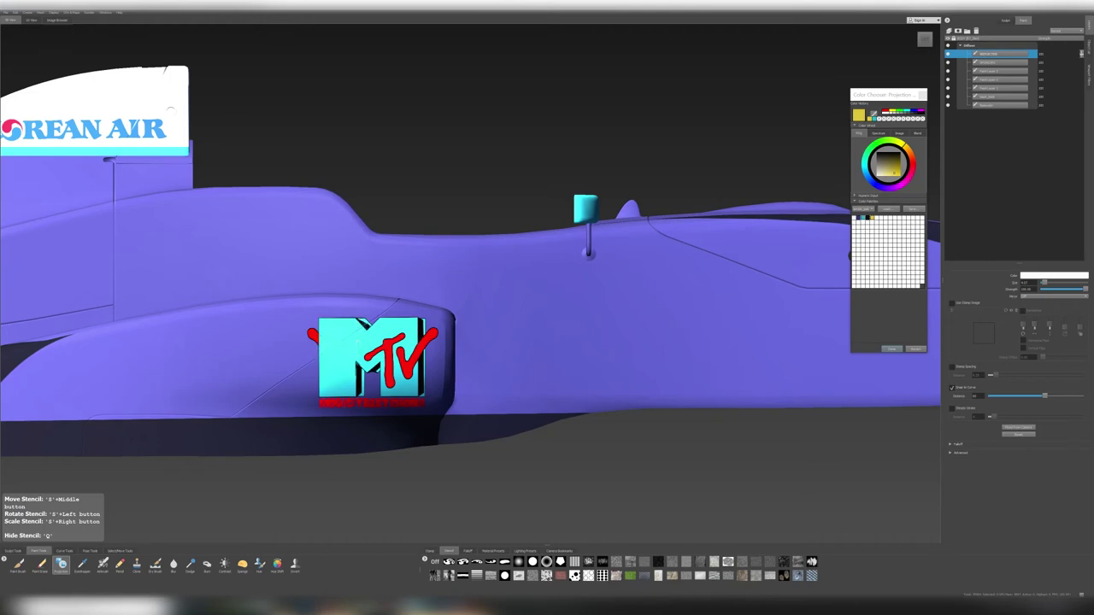
{"action": "left_click", "coordinate": [1001, 62]}
{"action": "key", "text": "p"}
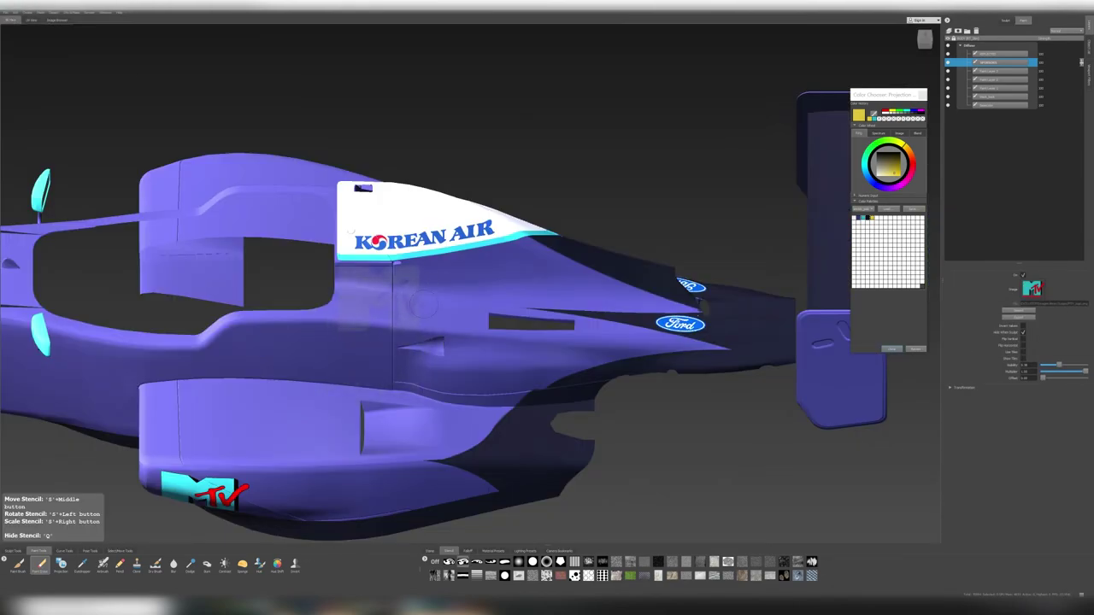
Project the MTV logo below Korean Air and onto the car's other side.
{"action": "left_click_drag", "start_coordinate": [342, 282], "coordinate": [436, 329]}
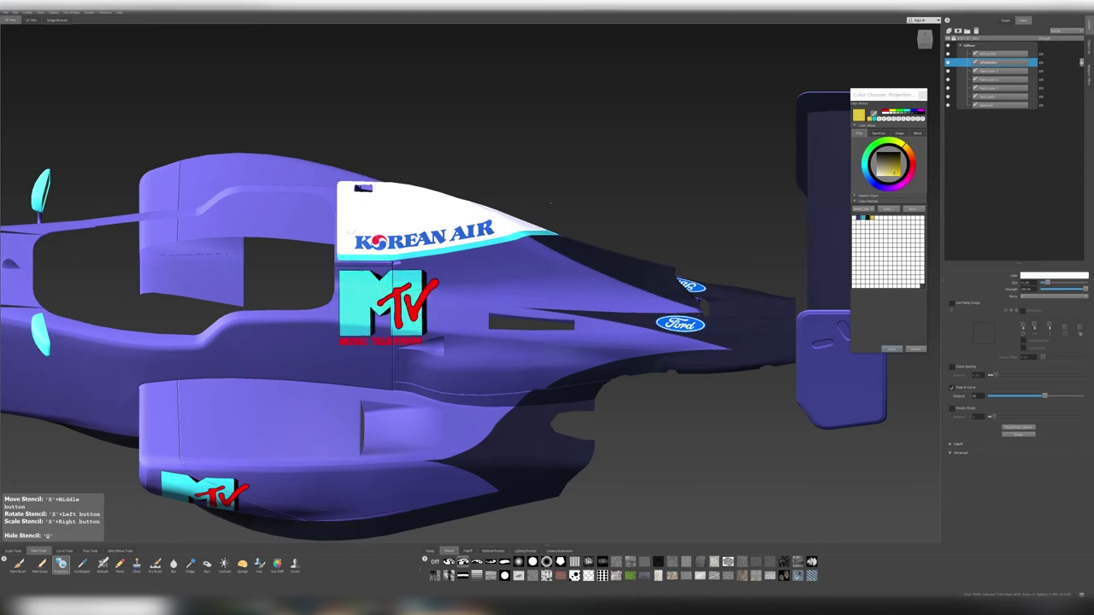
{"action": "left_click_drag", "start_coordinate": [925, 39], "coordinate": [889, 41]}
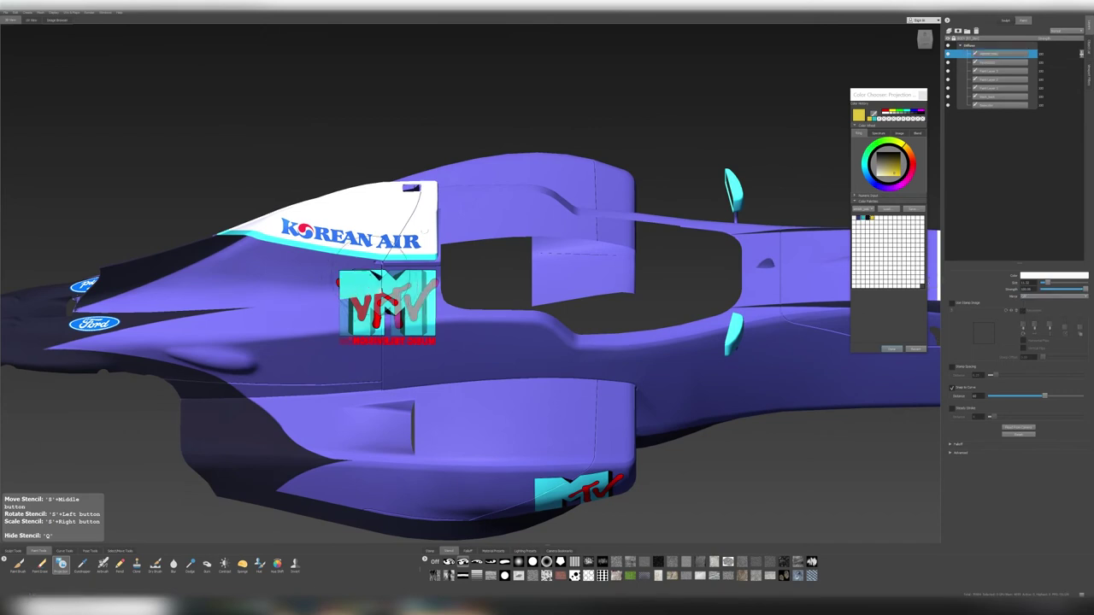
{"action": "left_click_drag", "start_coordinate": [419, 299], "coordinate": [374, 274]}
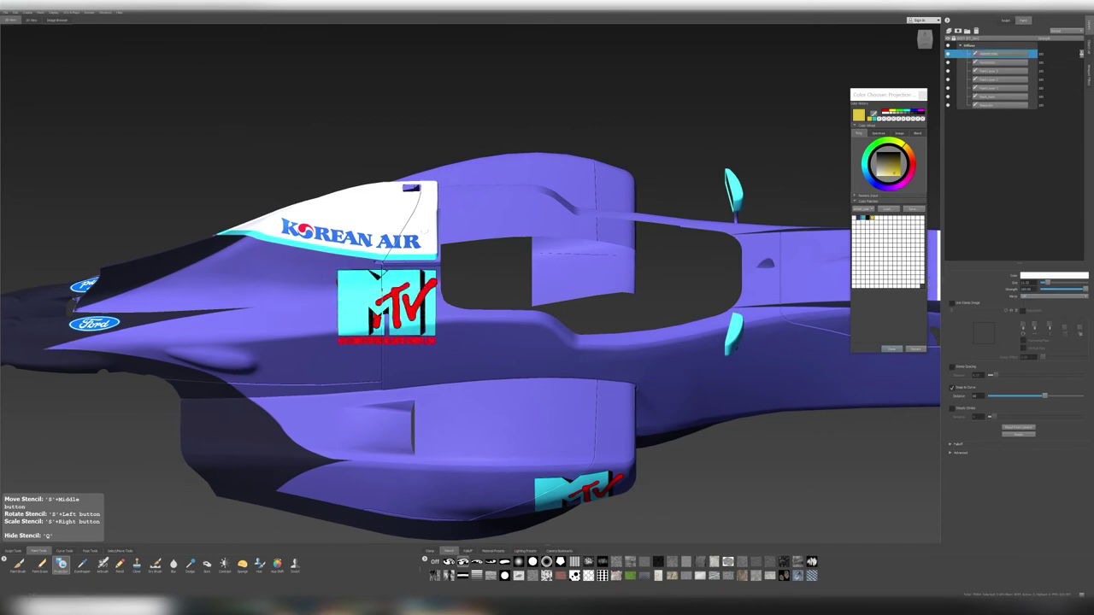
{"action": "key", "text": "e"}
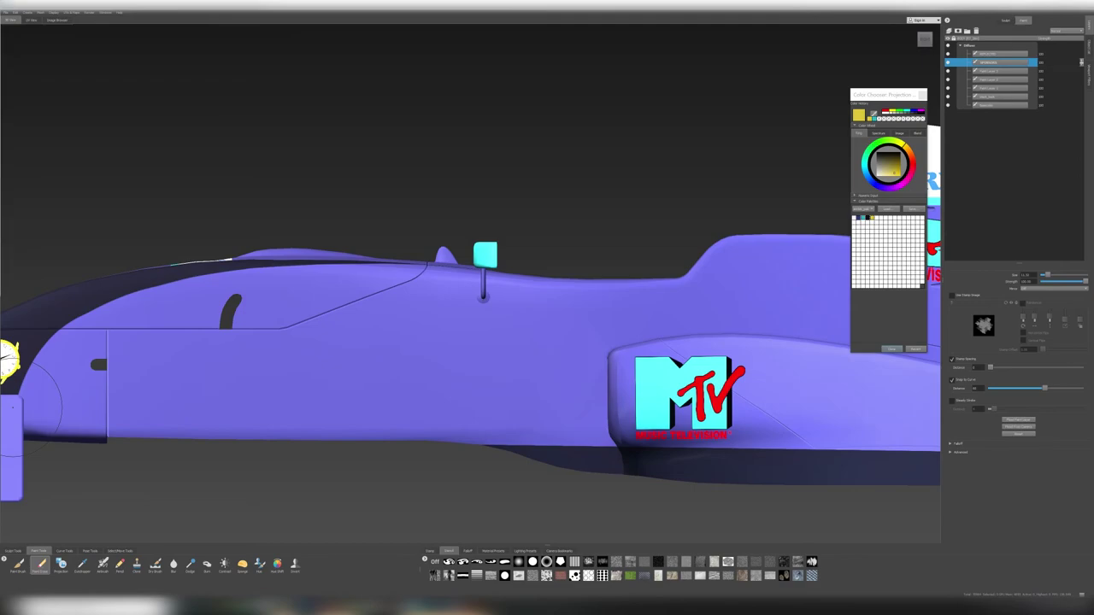
Load the Mono Uno image from the Image Browser as the stencil.
{"action": "left_click", "coordinate": [58, 20]}
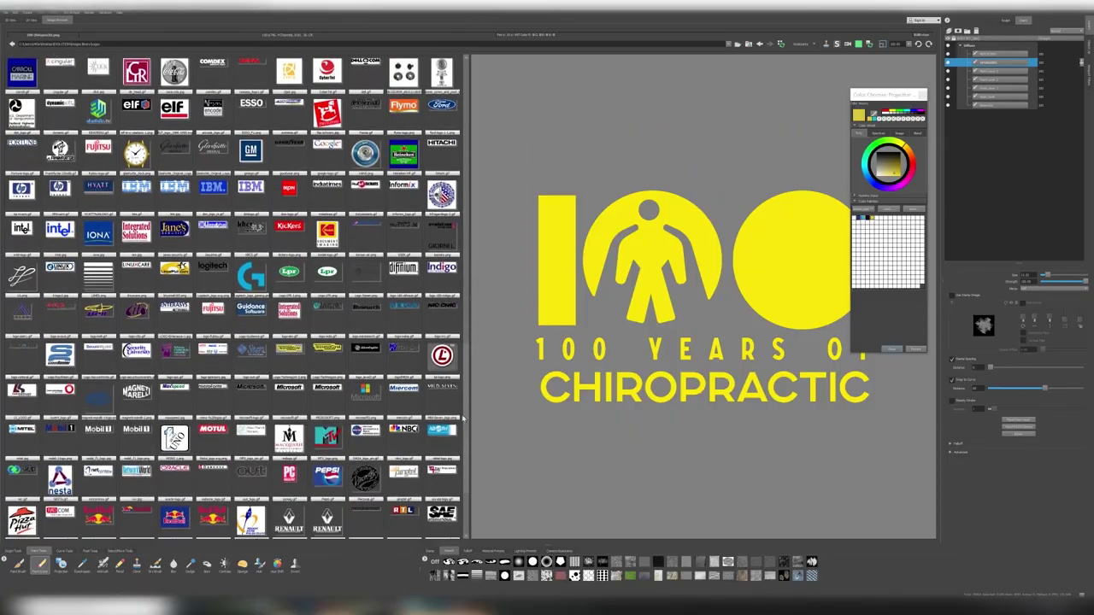
{"action": "left_click", "coordinate": [175, 437]}
{"action": "left_click", "coordinate": [10, 19]}
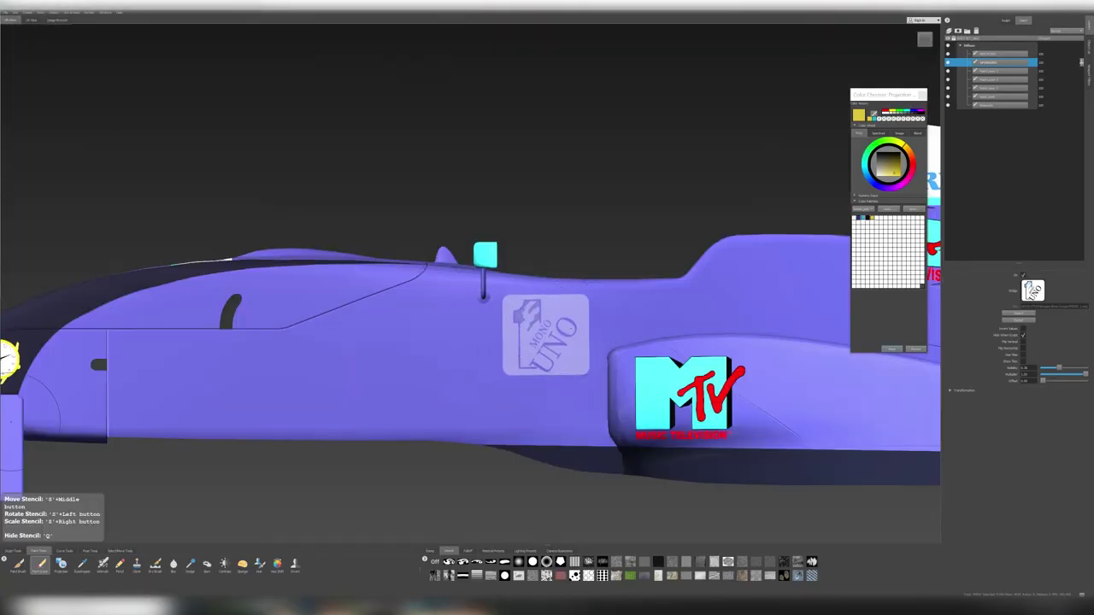
Project the Mono Uno stencil onto the car's side.
{"action": "left_click", "coordinate": [61, 563]}
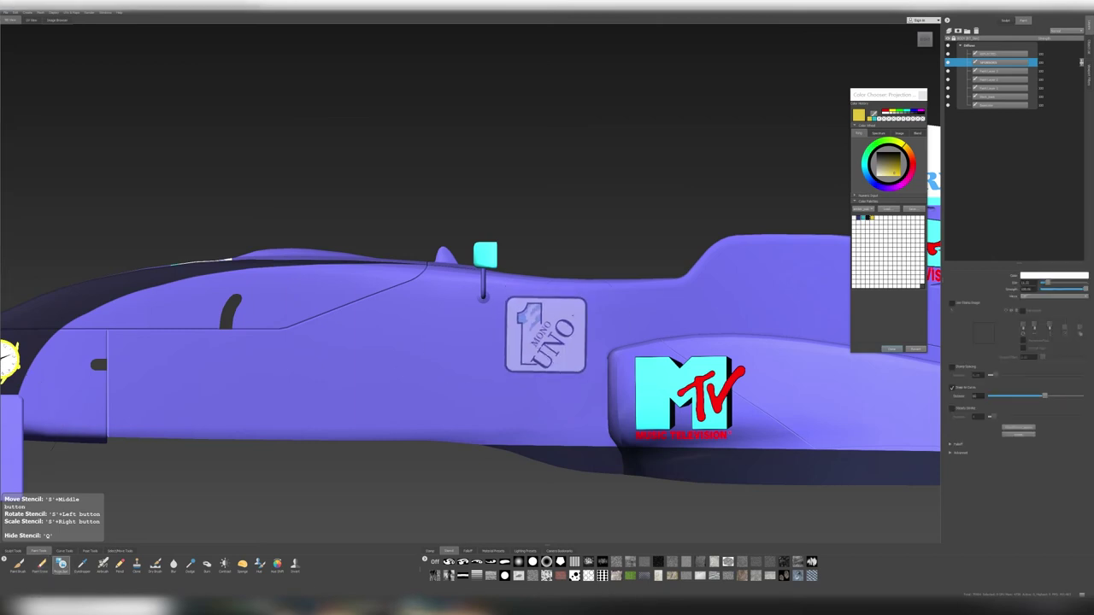
{"action": "left_click", "coordinate": [557, 329]}
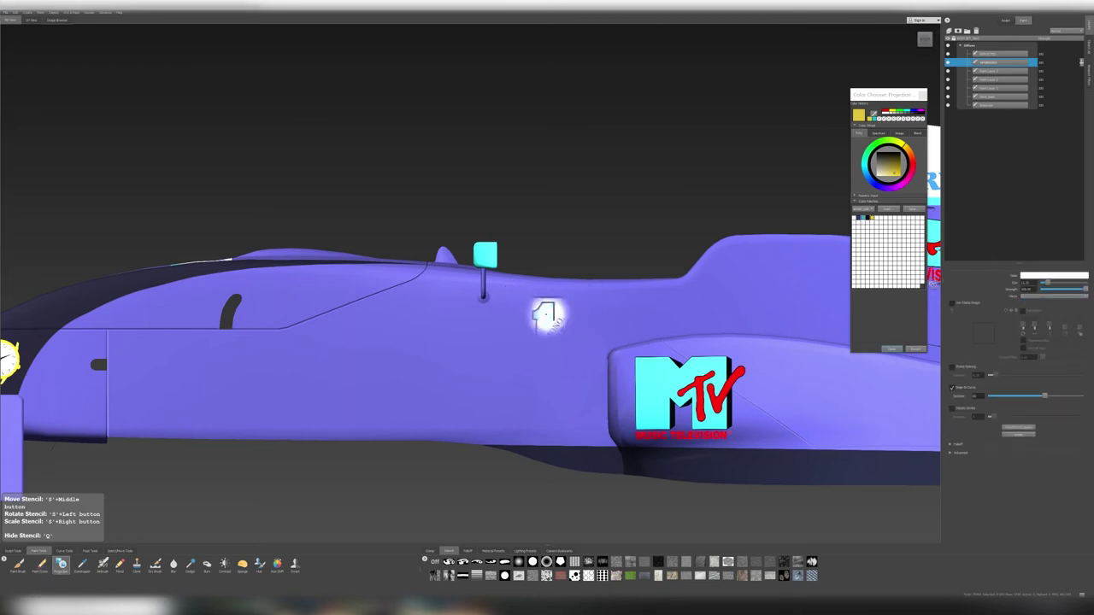
{"action": "key", "text": "q"}
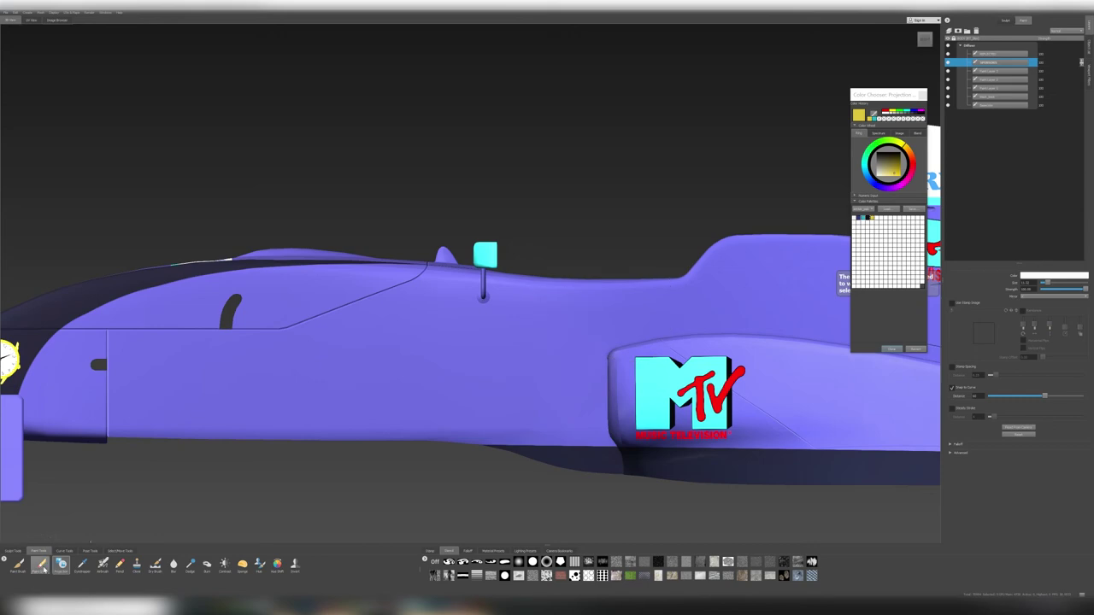
{"action": "key", "text": "q"}
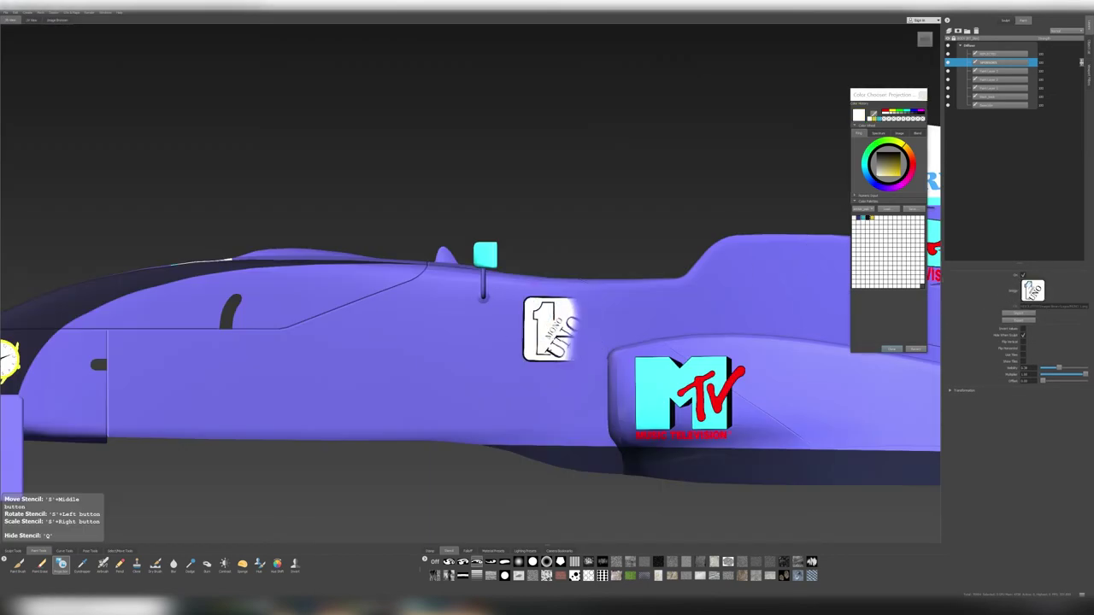
Paint the Mono Uno badge bright white for a crisp finish.
{"action": "left_click", "coordinate": [1024, 339]}
{"action": "left_click_drag", "start_coordinate": [529, 330], "coordinate": [590, 329]}
{"action": "left_click_drag", "start_coordinate": [924, 40], "coordinate": [932, 41]}
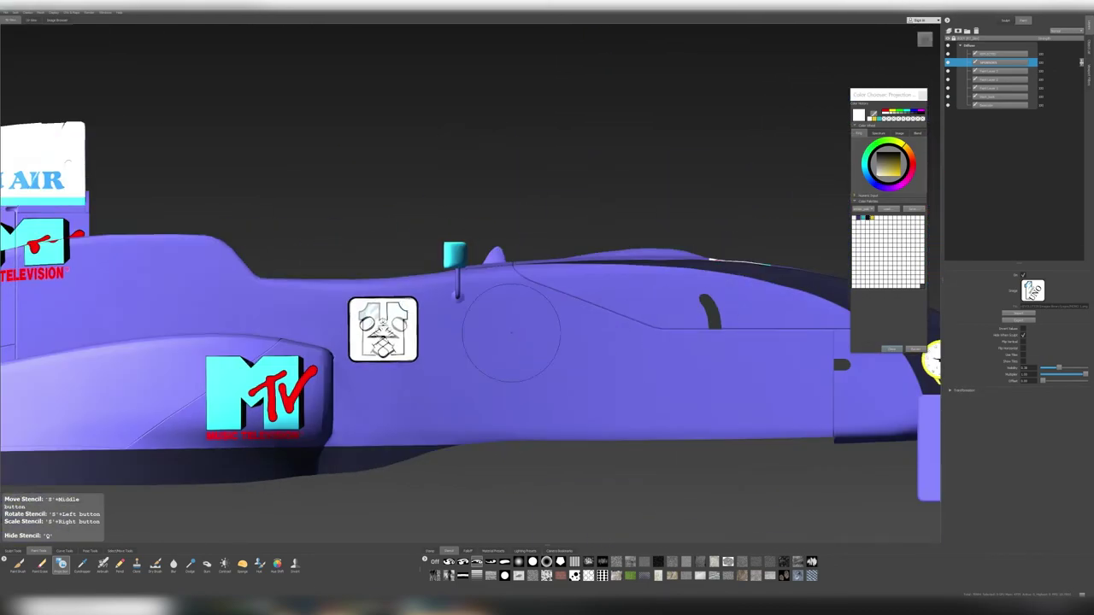
{"action": "left_click", "coordinate": [370, 334]}
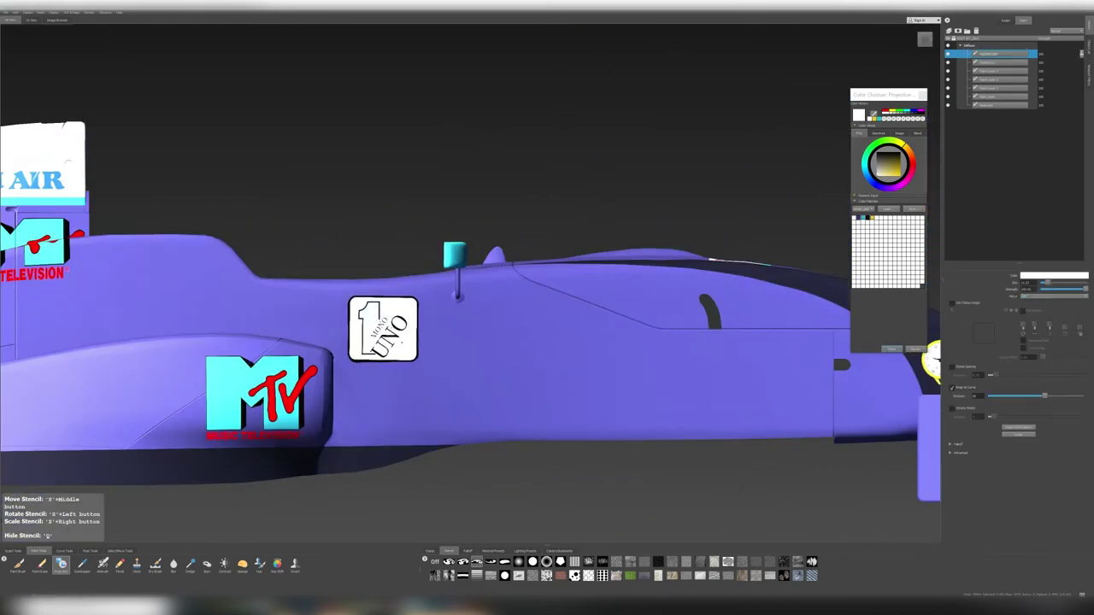
Hide the stencil and orbit to the other side for the Chiropractic logo projection.
{"action": "left_click", "coordinate": [40, 563]}
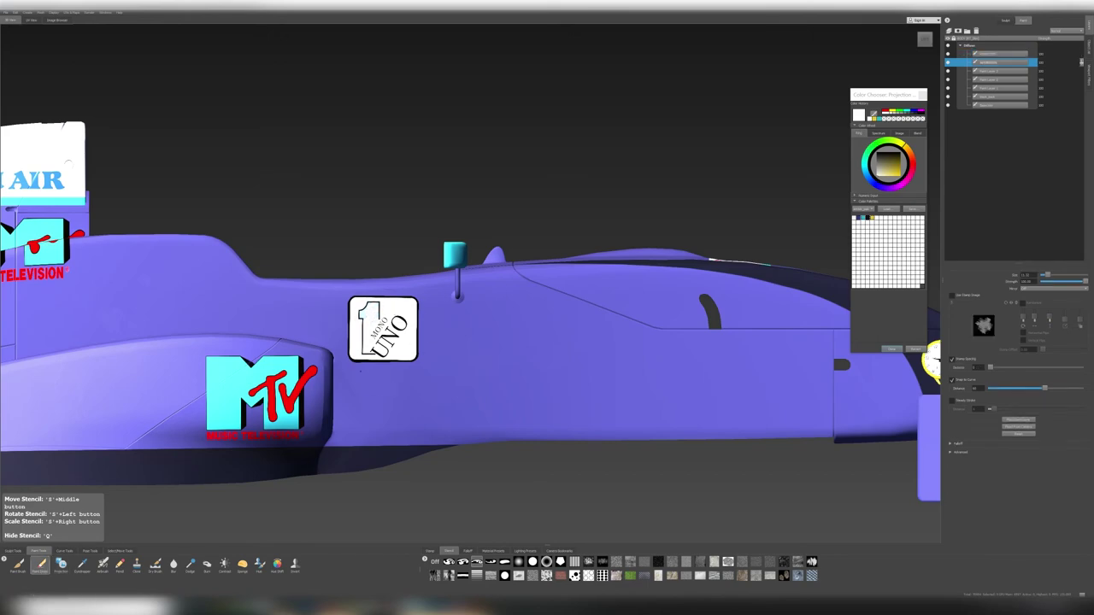
{"action": "key", "text": "q"}
{"action": "left_click_drag", "start_coordinate": [506, 155], "coordinate": [462, 230]}
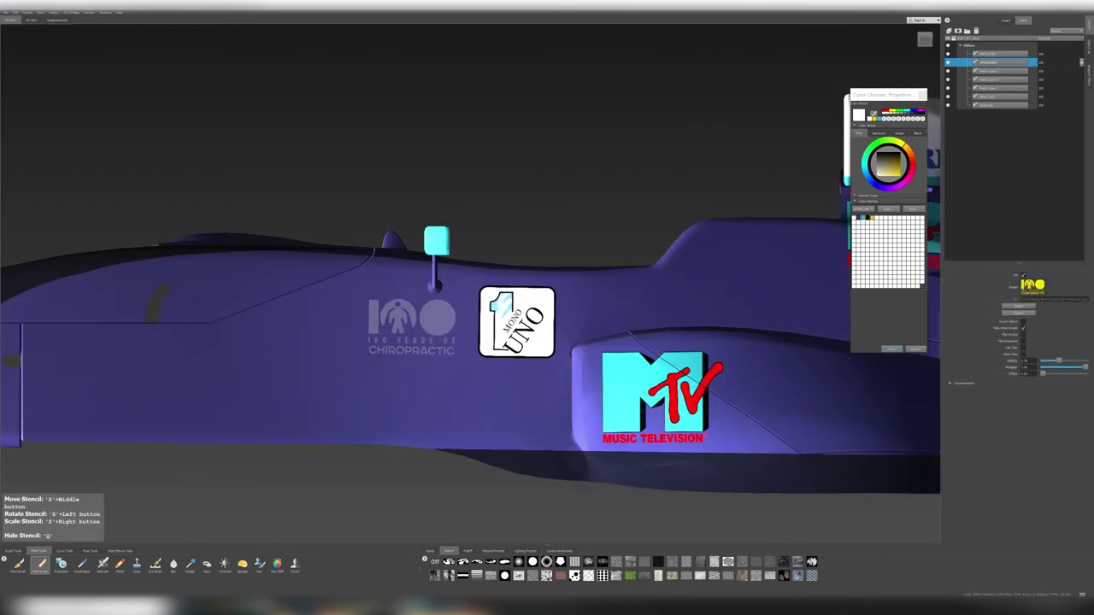
{"action": "left_click", "coordinate": [61, 563]}
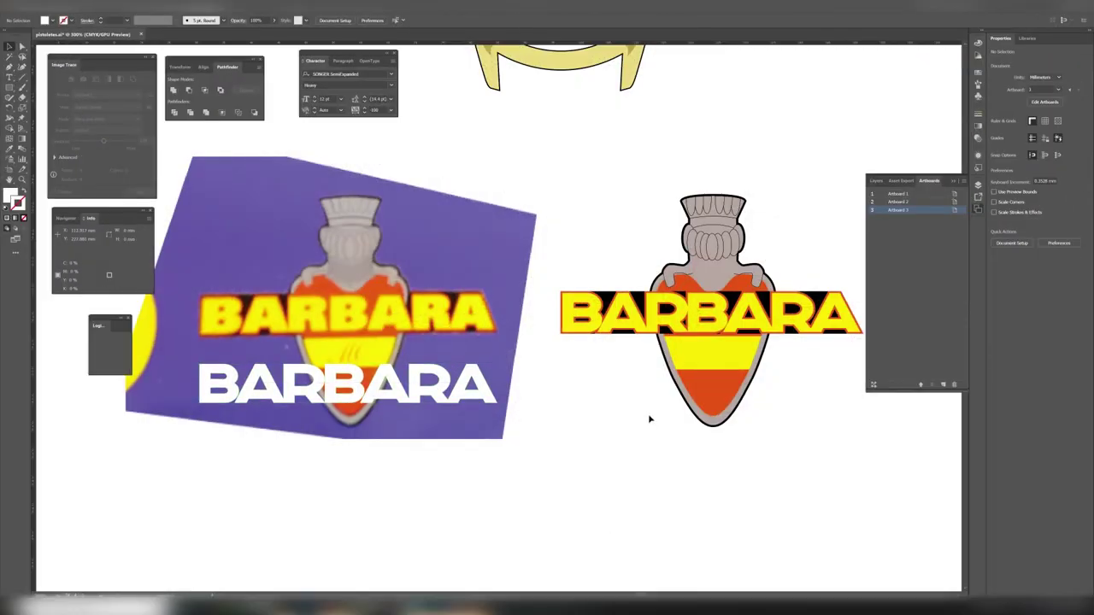
Exit the vase group's isolation, select the whole BARBARA logo, and bring up Asset Export.
{"action": "double_click", "coordinate": [637, 323]}
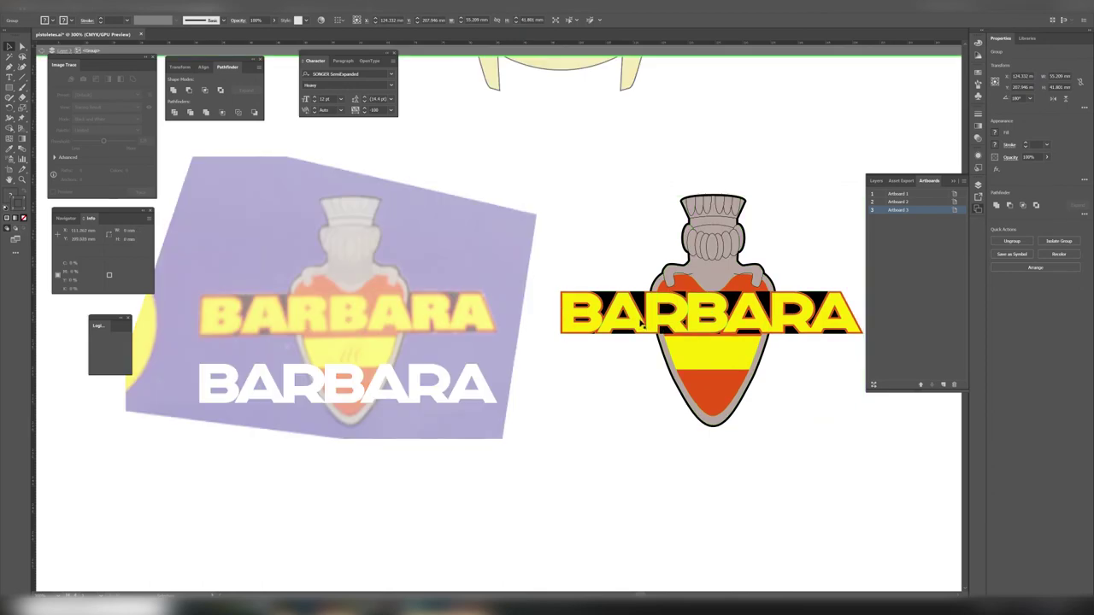
{"action": "left_click", "coordinate": [913, 304]}
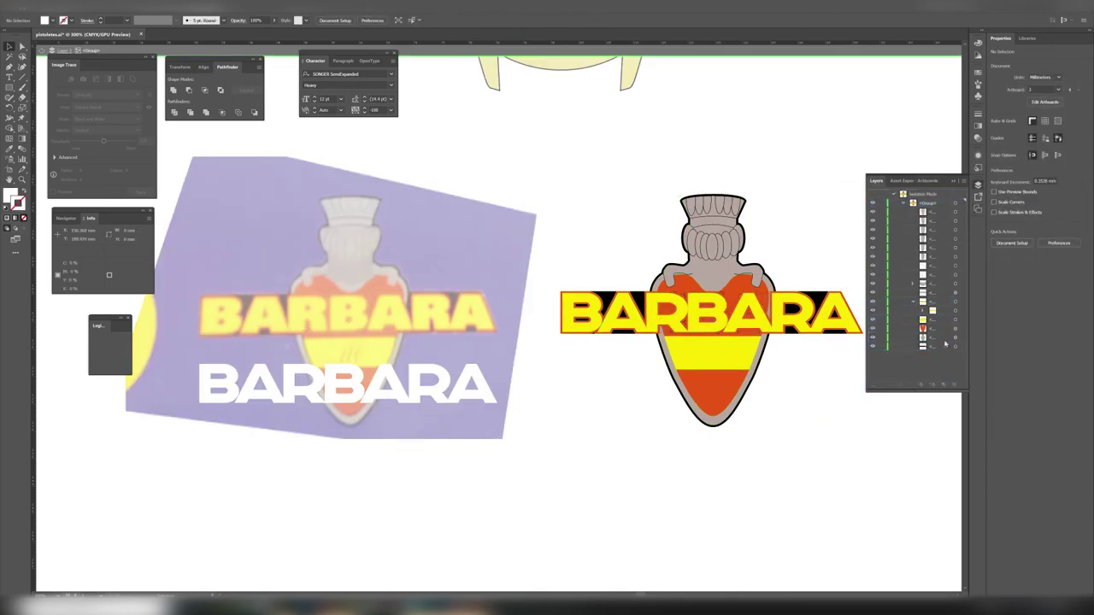
{"action": "double_click", "coordinate": [809, 446]}
{"action": "left_click", "coordinate": [714, 376]}
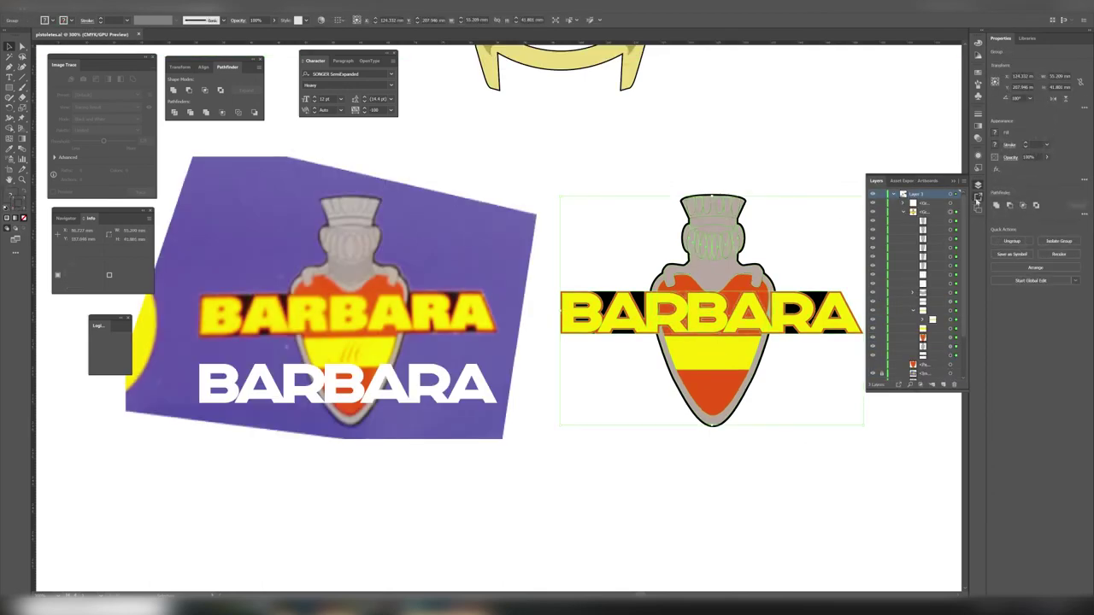
{"action": "key", "text": "ctrl+alt+e"}
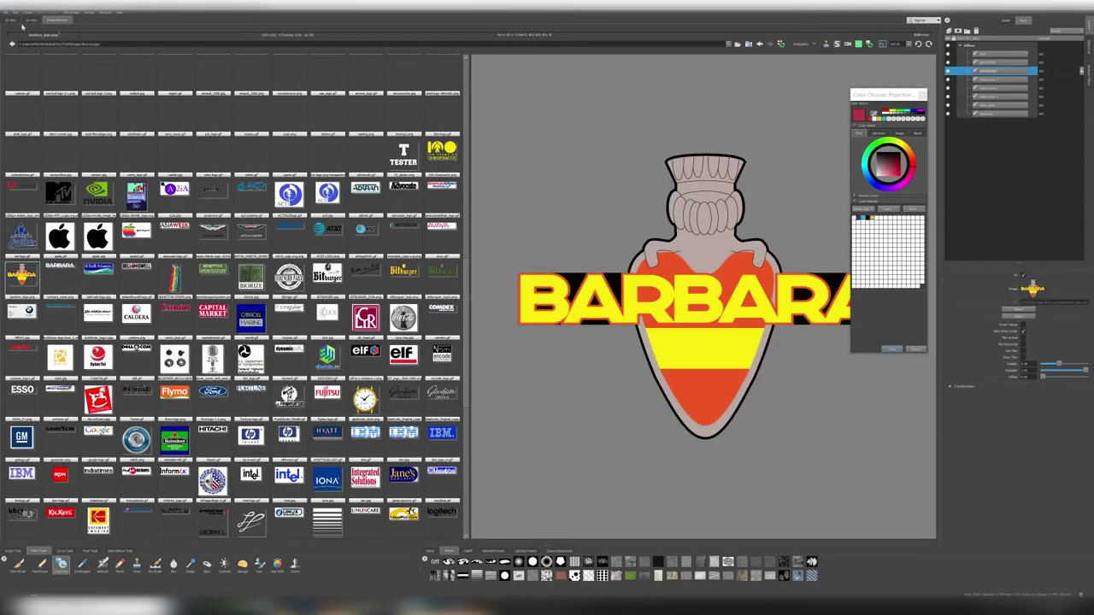
Project the BARBARA stencil onto the nose between the 12 and MTV logo.
{"action": "left_click", "coordinate": [19, 20]}
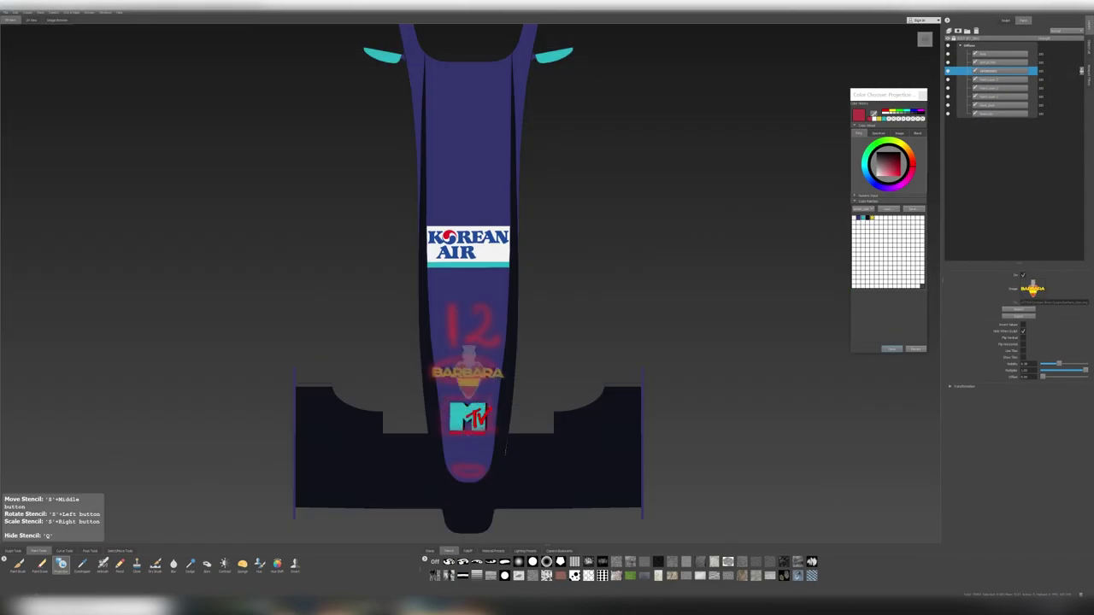
{"action": "scroll", "coordinate": [466, 368], "scroll_direction": "up", "scroll_amount": 3}
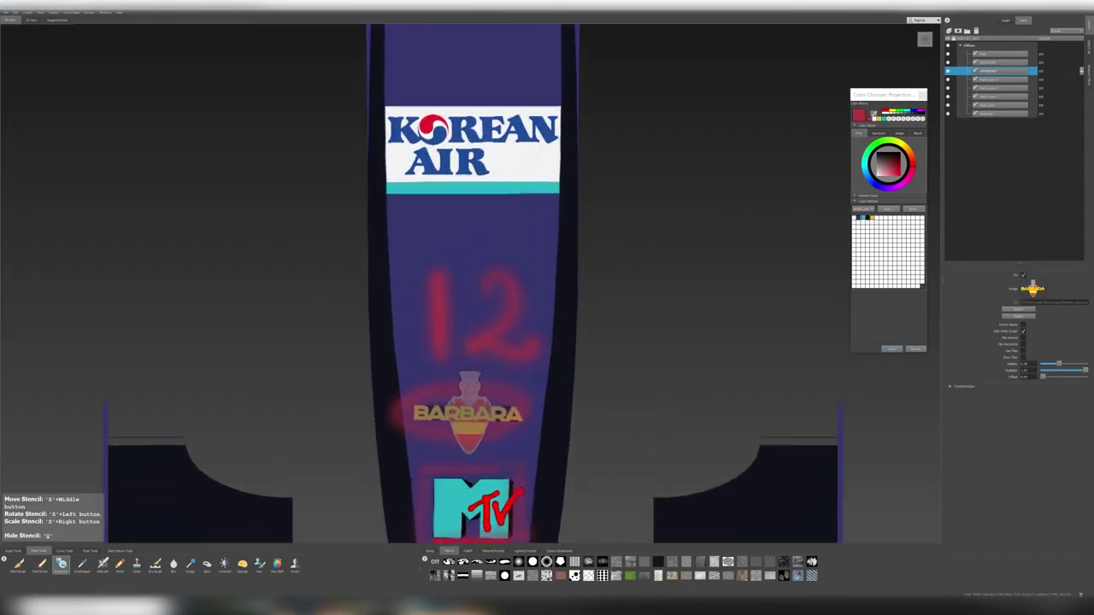
{"action": "left_click", "coordinate": [61, 562]}
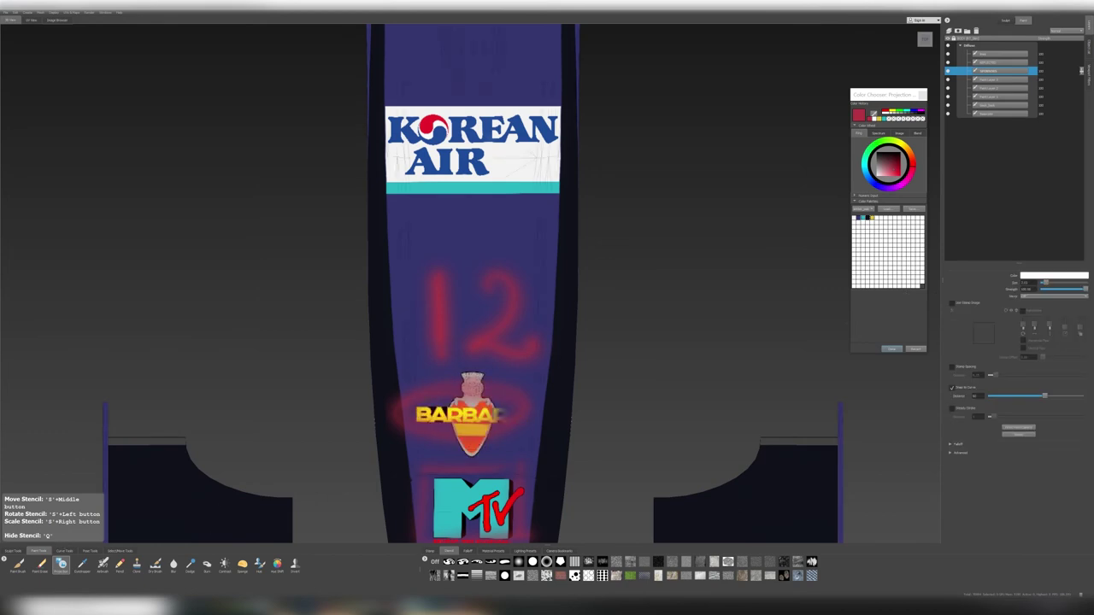
{"action": "scroll", "coordinate": [516, 374], "scroll_direction": "down", "scroll_amount": 5}
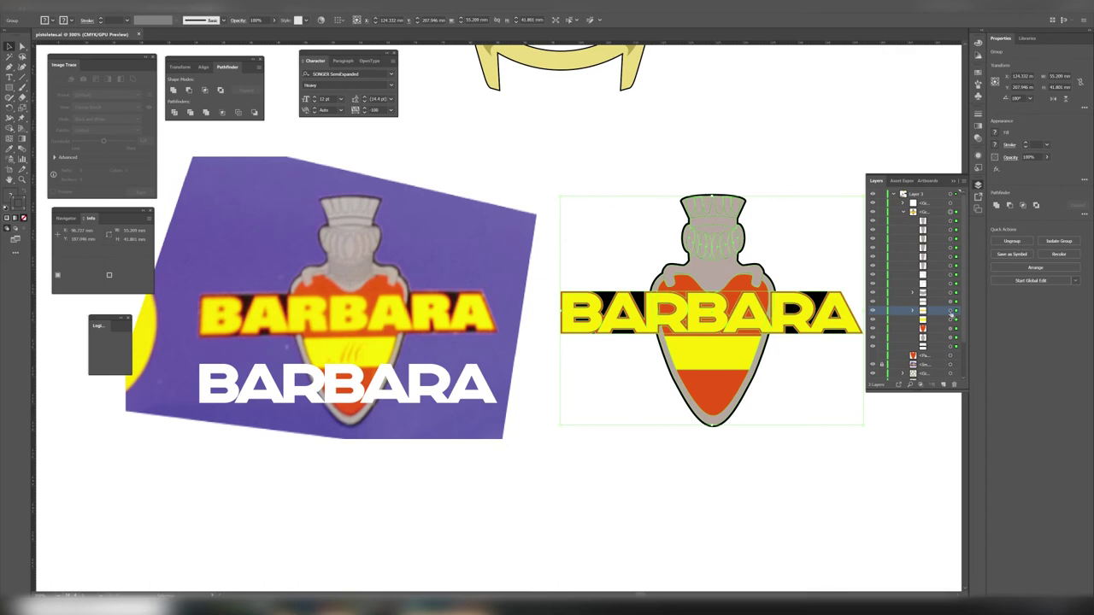
Shrink the BARBARA logo's vase down from its top, then select the vase group.
{"action": "left_click", "coordinate": [951, 311]}
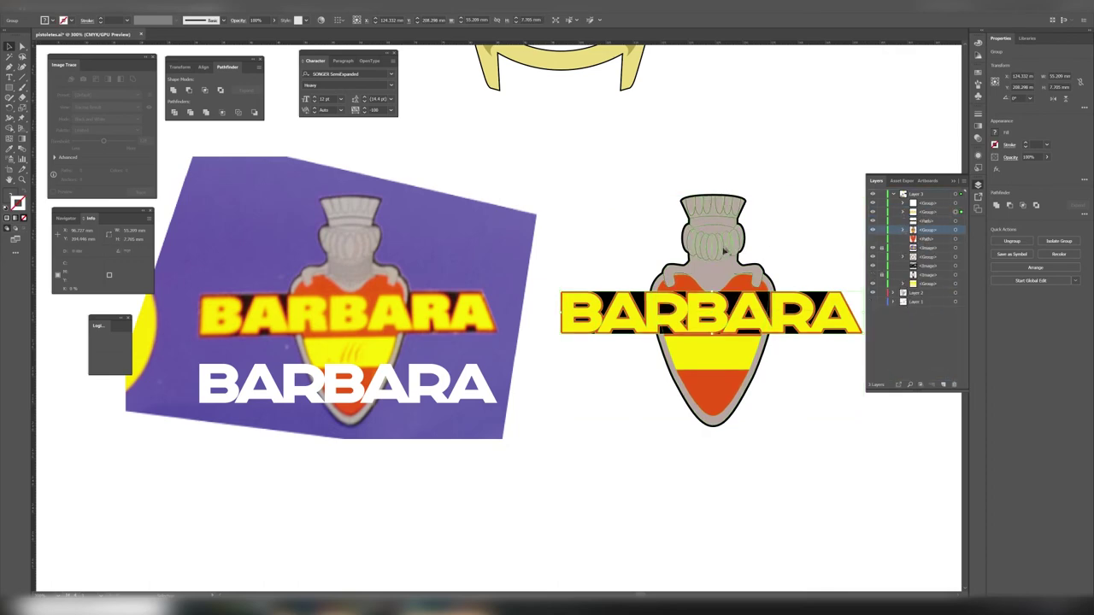
{"action": "mouse_move", "coordinate": [714, 198]}
{"action": "left_mouse_down"}
{"action": "mouse_move", "coordinate": [712, 224]}
{"action": "mouse_move", "coordinate": [714, 212]}
{"action": "left_mouse_up"}
{"action": "left_click", "coordinate": [713, 293]}
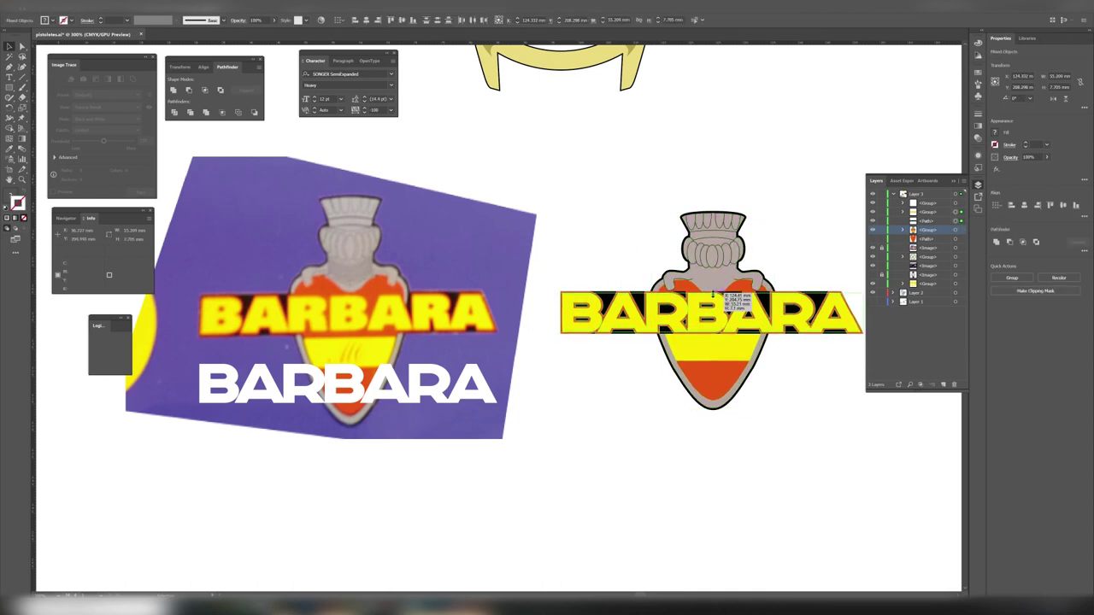
{"action": "left_click", "coordinate": [714, 350]}
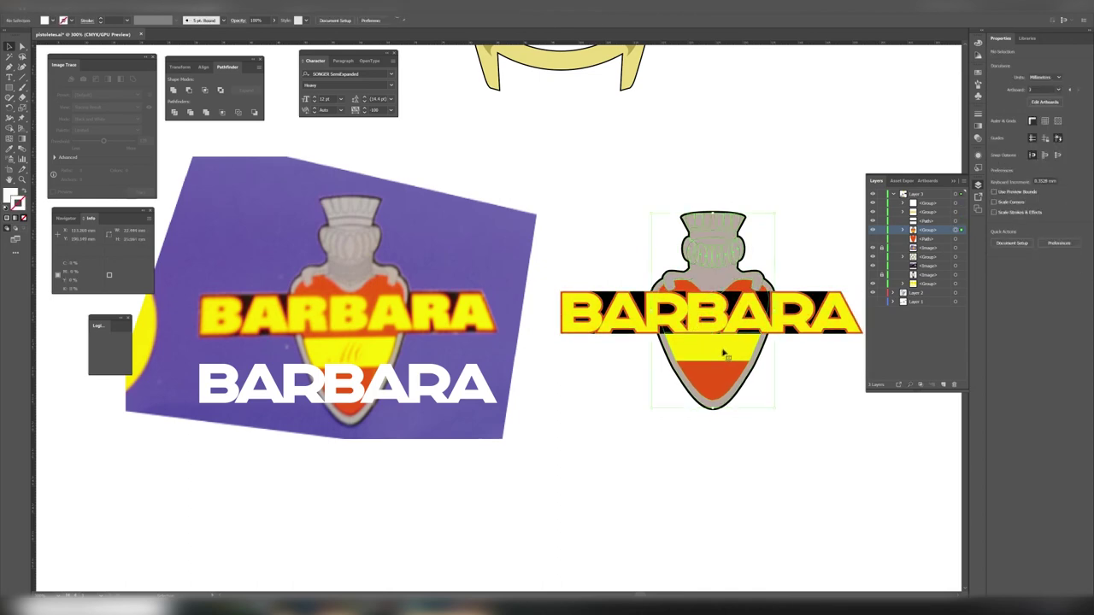
Inside the vase group, clip the yellow band to the vase interior and keep the orange body behind it.
{"action": "key", "text": "ctrl+plus"}
{"action": "key", "text": "ctrl+plus"}
{"action": "double_click", "coordinate": [488, 378]}
{"action": "left_click", "coordinate": [499, 360]}
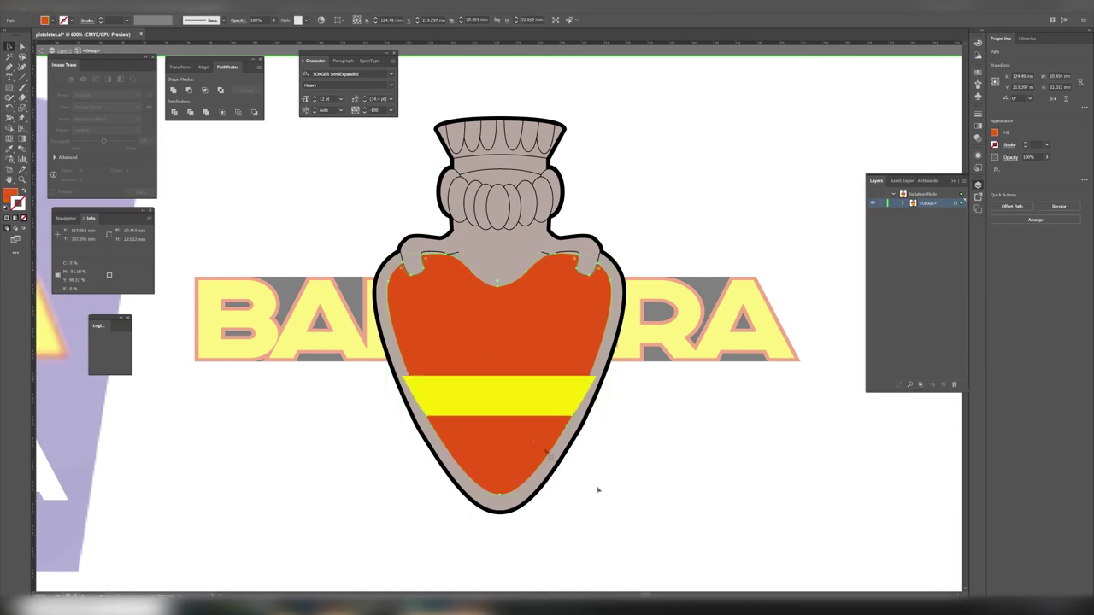
{"action": "left_click", "coordinate": [205, 90]}
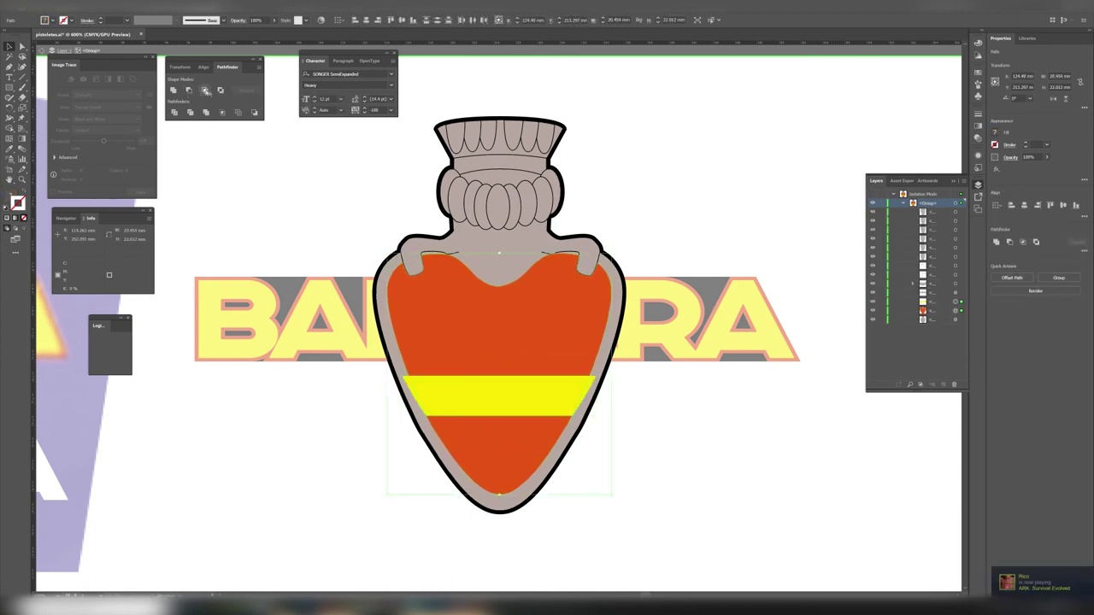
{"action": "key", "text": "ctrl+b"}
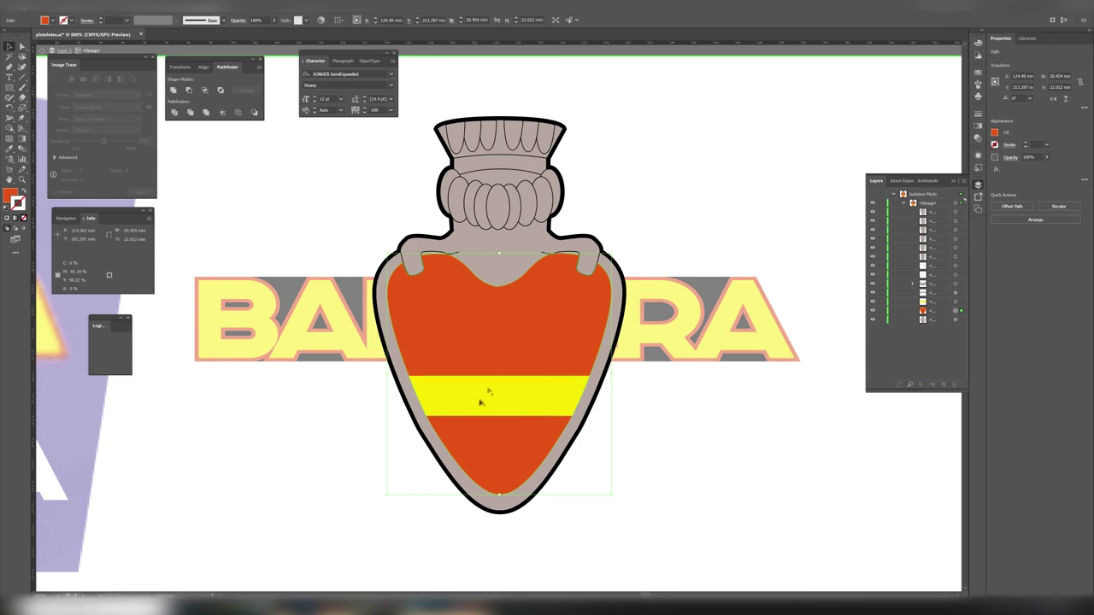
{"action": "double_click", "coordinate": [692, 408]}
Recheck the vase group's yellow band and orange body, then exit the group.
{"action": "double_click", "coordinate": [557, 398]}
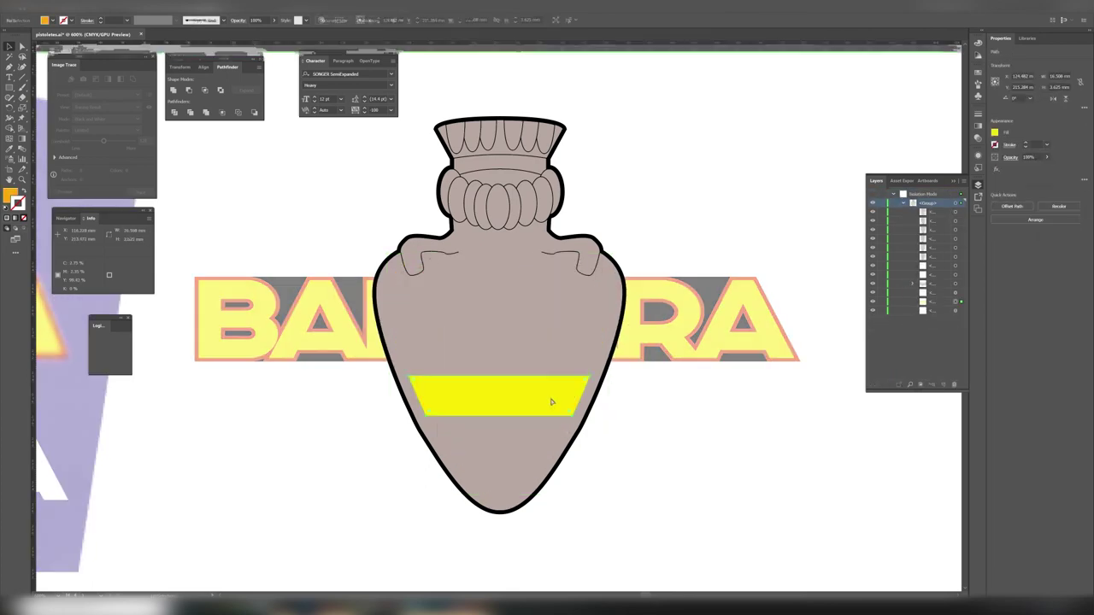
{"action": "left_click", "coordinate": [499, 376]}
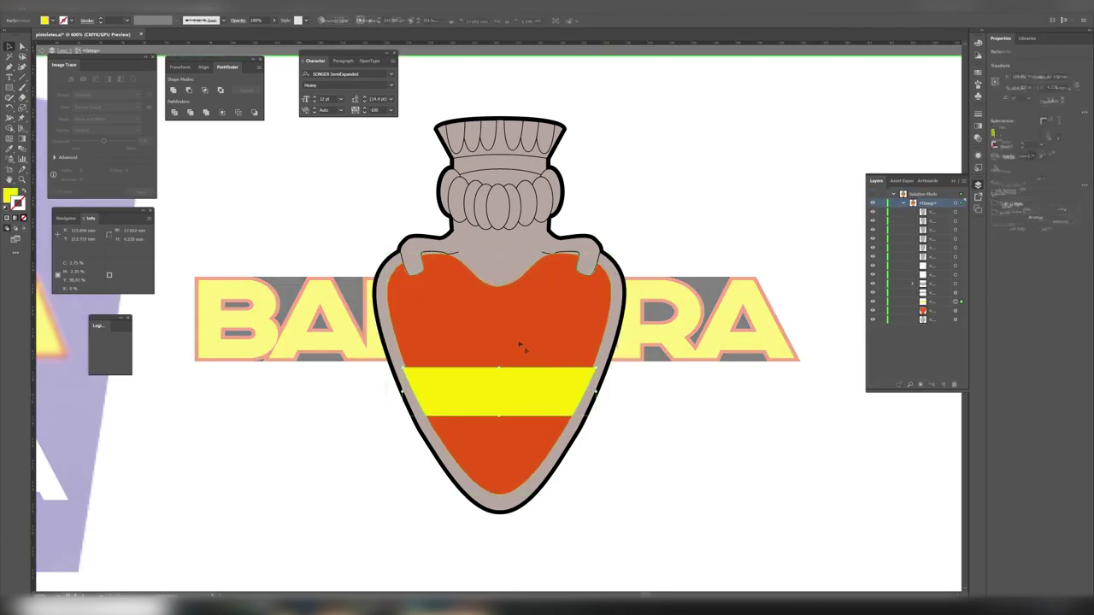
{"action": "left_click", "coordinate": [519, 345]}
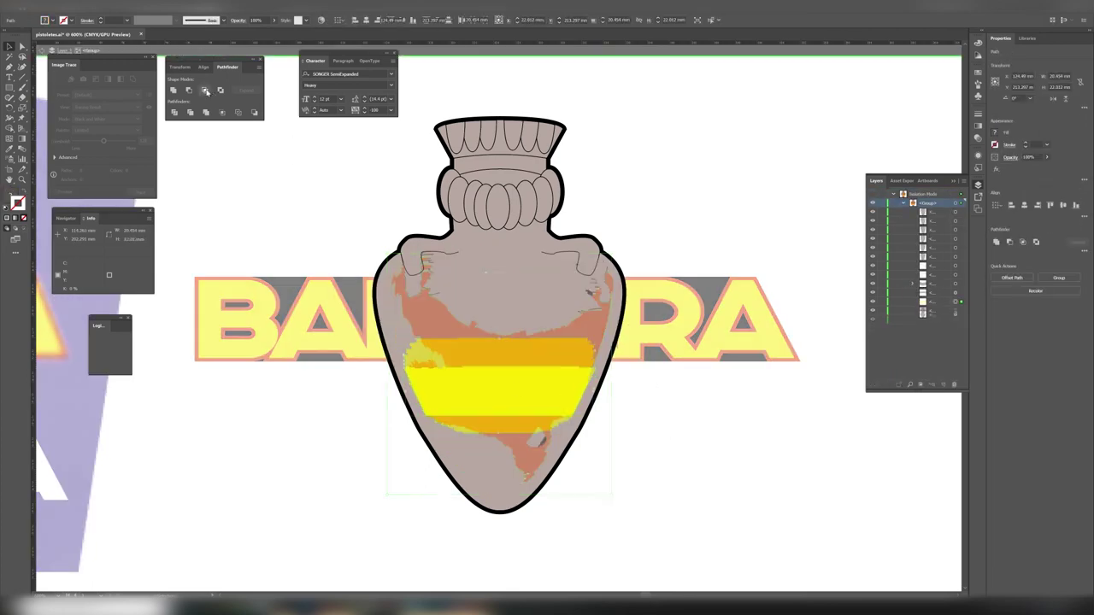
{"action": "double_click", "coordinate": [723, 491]}
{"action": "scroll", "coordinate": [589, 371], "scroll_direction": "down", "scroll_amount": 3}
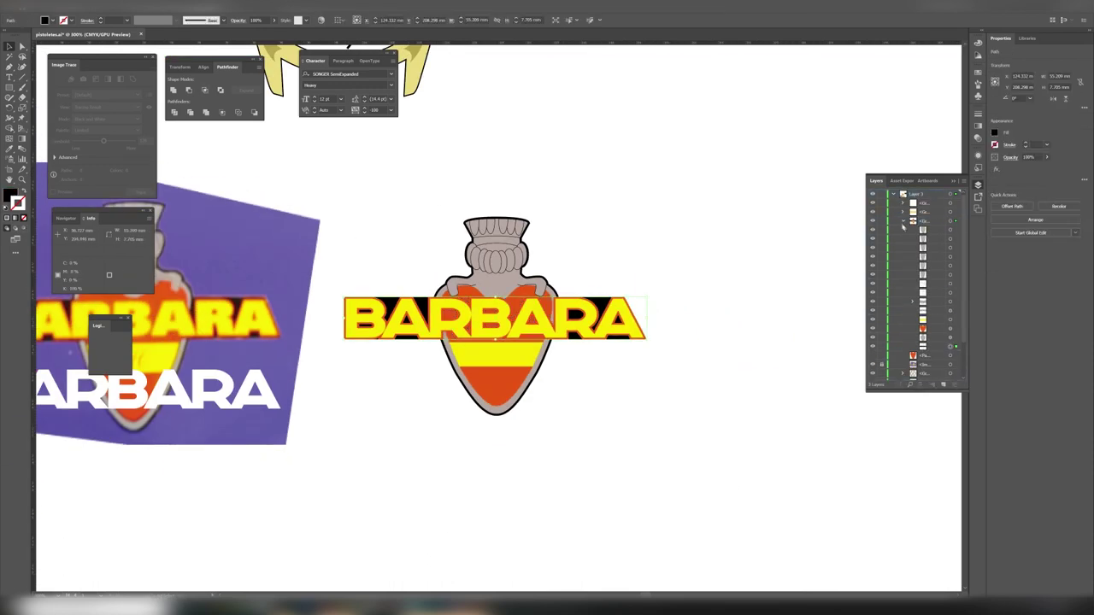
Add the whole BARBARA logo as a new export asset and export it.
{"action": "left_click", "coordinate": [924, 224]}
{"action": "left_click", "coordinate": [382, 224]}
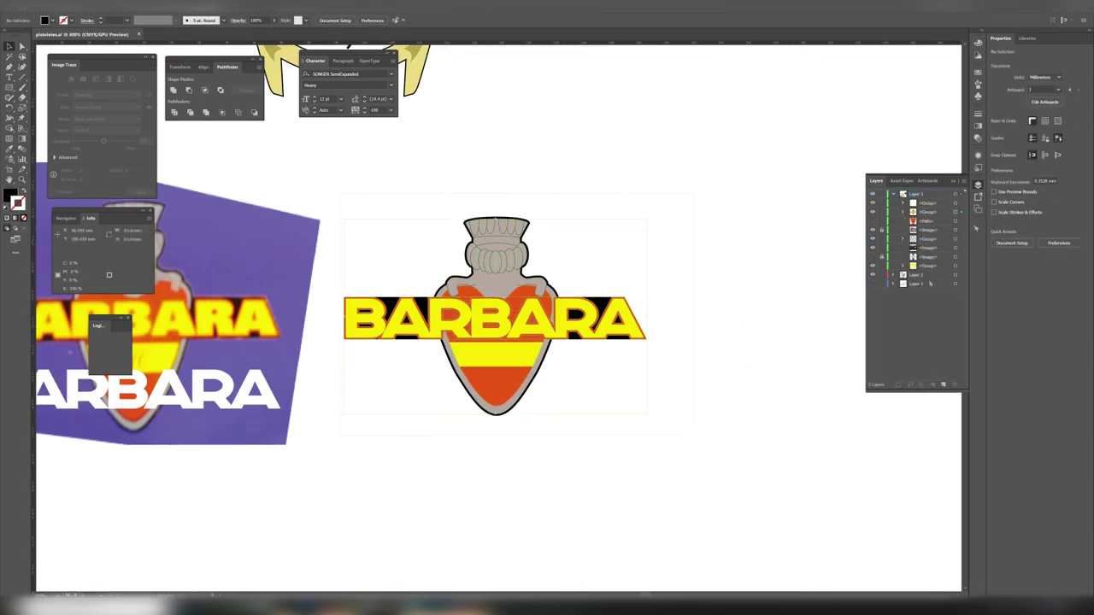
{"action": "left_click", "coordinate": [593, 300]}
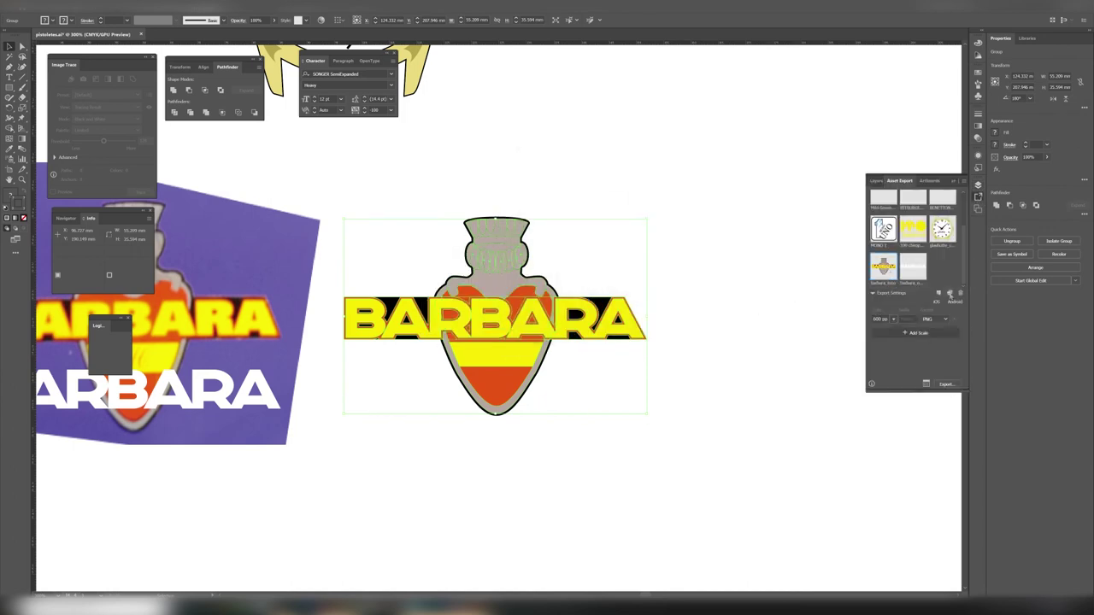
{"action": "right_click", "coordinate": [506, 261]}
{"action": "left_click", "coordinate": [569, 366]}
{"action": "left_click", "coordinate": [788, 335]}
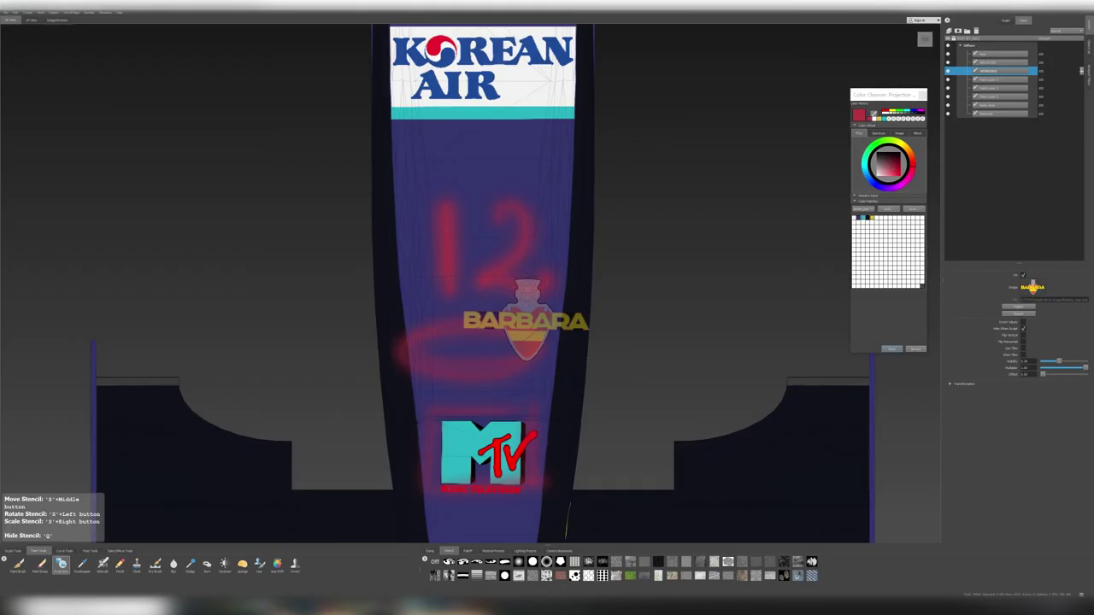
Move the BARBARA stencil lower-left and orbit the car around to its other side.
{"action": "left_click_drag", "start_coordinate": [526, 321], "coordinate": [480, 349]}
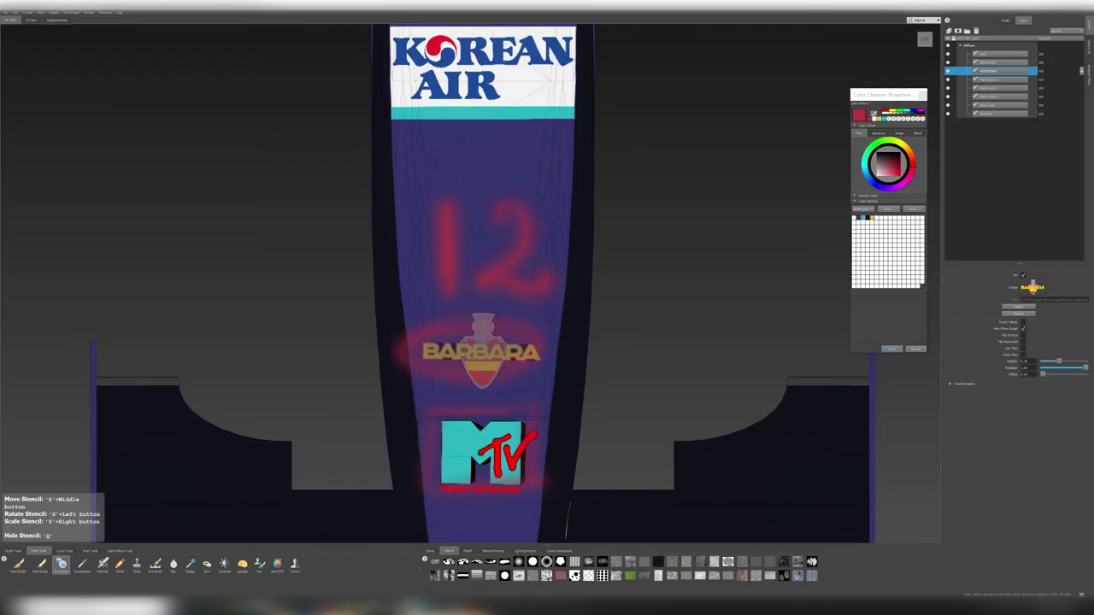
{"action": "left_click_drag", "start_coordinate": [566, 512], "coordinate": [650, 478]}
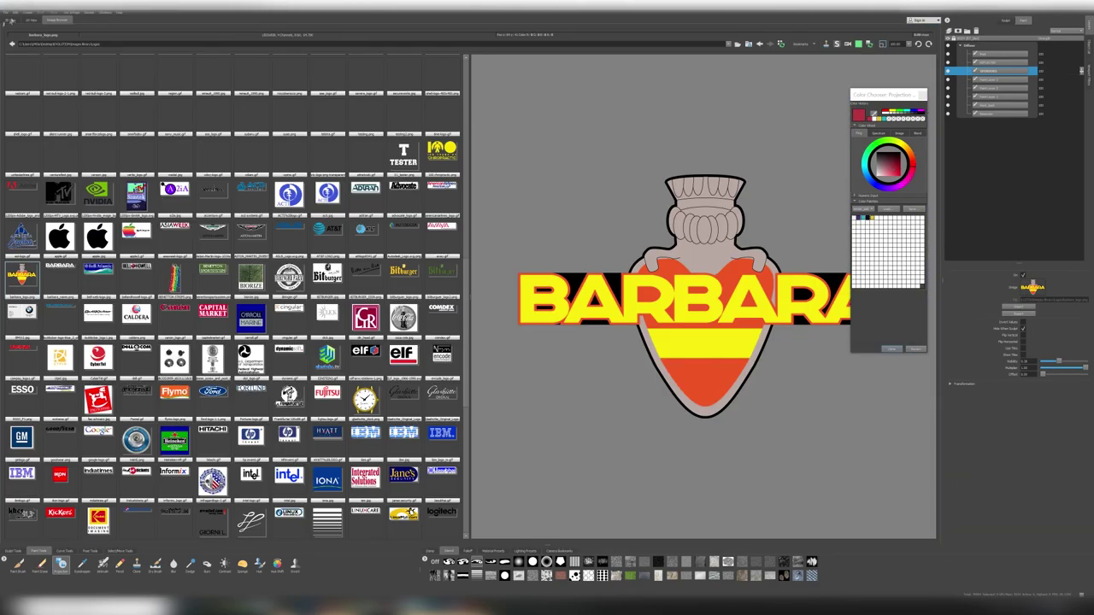
{"action": "left_click_drag", "start_coordinate": [513, 342], "coordinate": [303, 359]}
{"action": "left_click_drag", "start_coordinate": [918, 39], "coordinate": [937, 51]}
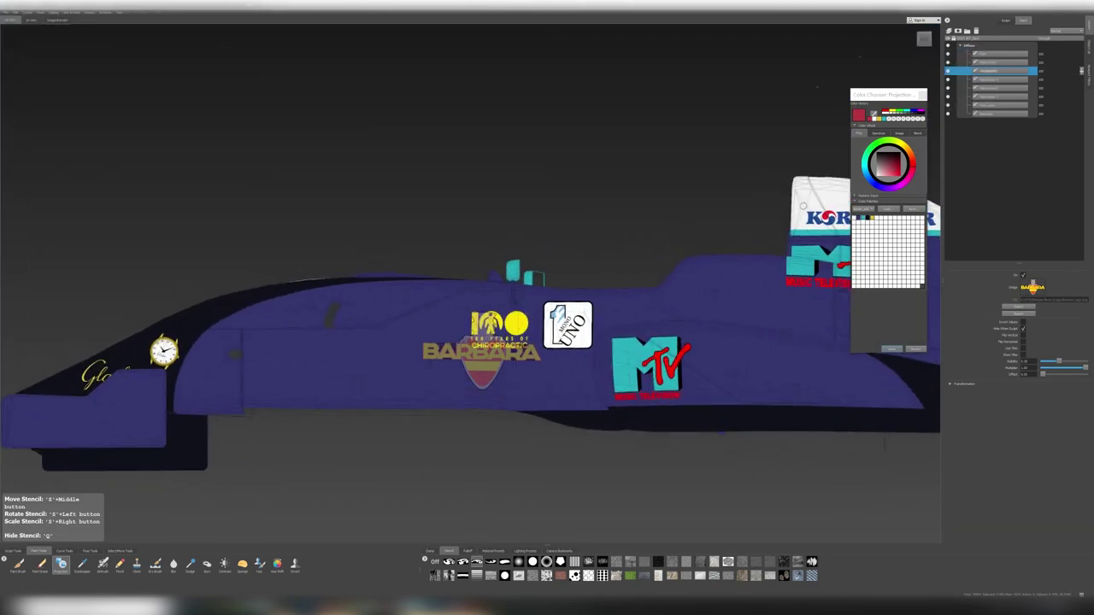
{"action": "scroll", "coordinate": [470, 359], "scroll_direction": "up", "scroll_amount": 3}
{"action": "scroll", "coordinate": [470, 359], "scroll_direction": "up", "scroll_amount": 2}
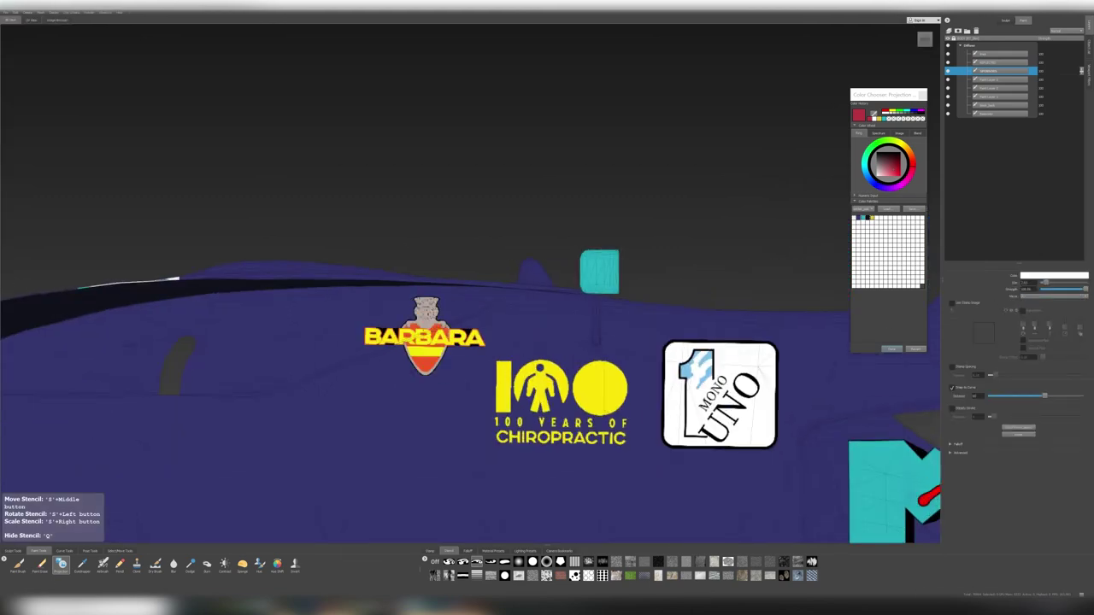
{"action": "left_click_drag", "start_coordinate": [925, 39], "coordinate": [983, 39]}
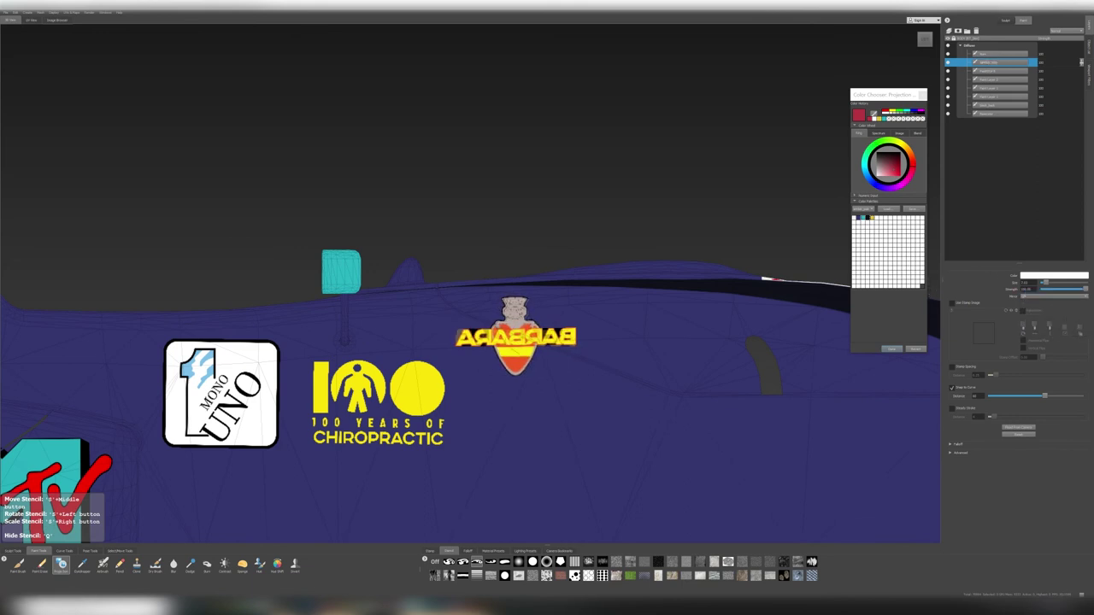
Target the paint layer one below and return to stencil projection painting.
{"action": "left_click", "coordinate": [40, 564]}
{"action": "left_click", "coordinate": [1000, 70]}
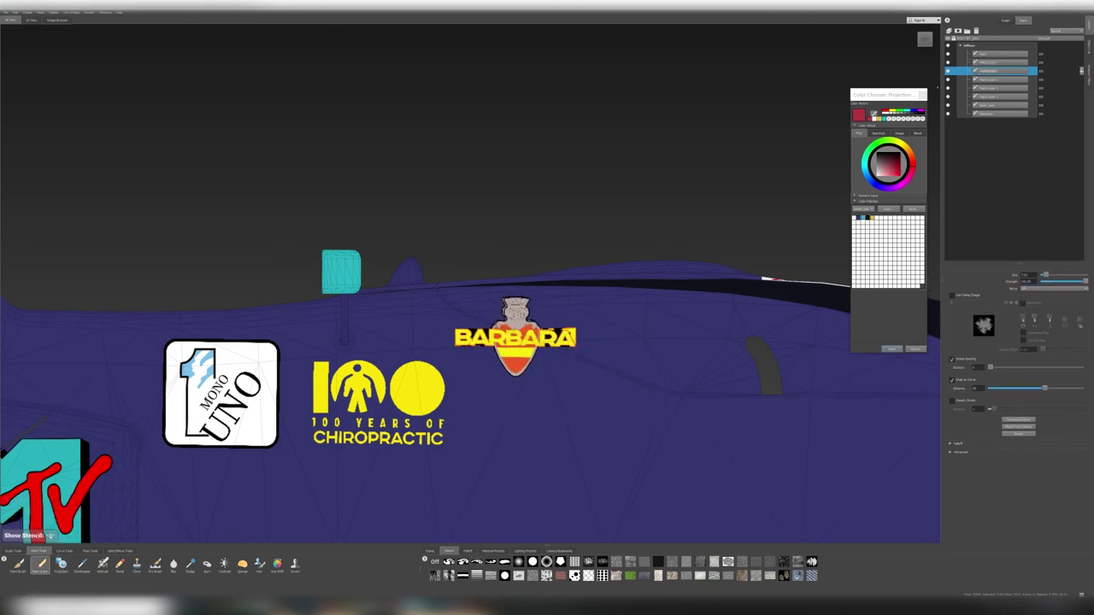
{"action": "left_click", "coordinate": [60, 563]}
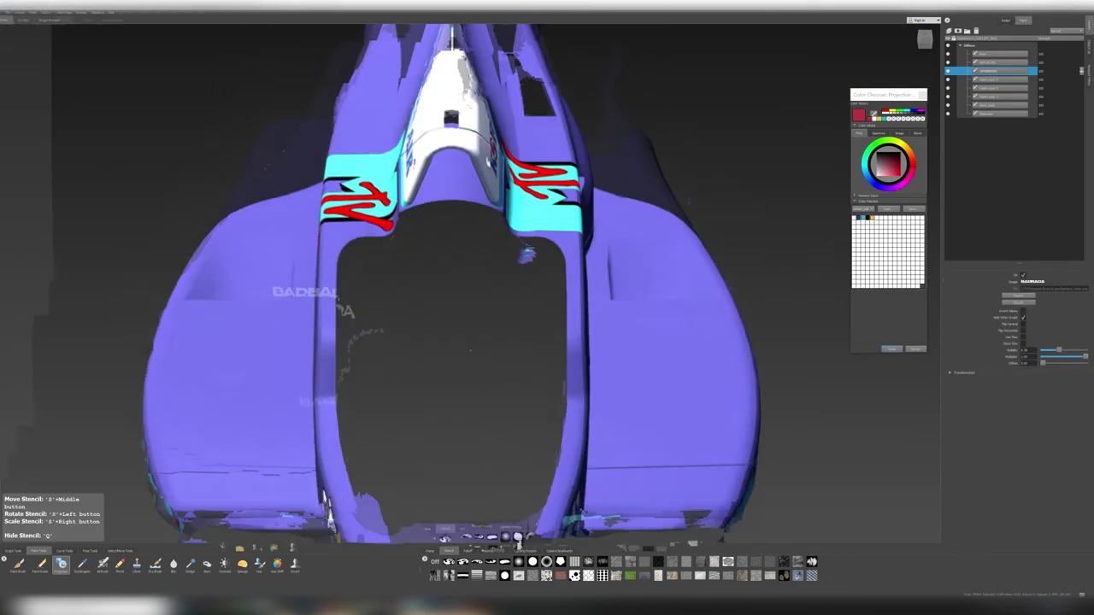
Switch to the next painting tool with the T shortcut.
{"action": "key", "text": "t"}
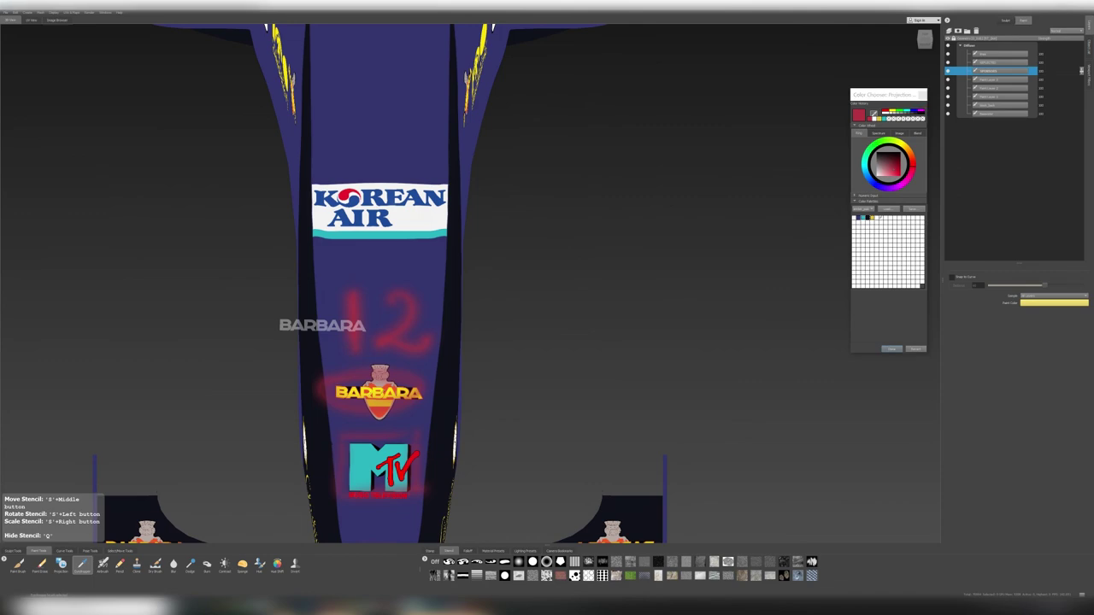